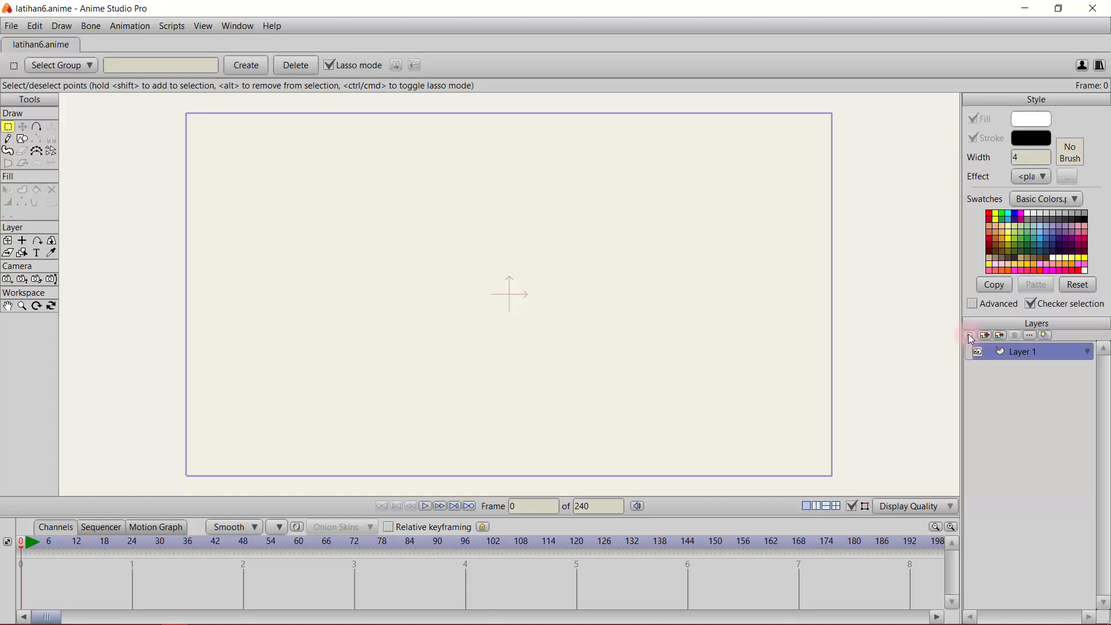
- Add a bone layer above Layer 1 with its default name, and make Layer 1 the active layer
left_click(971, 336)
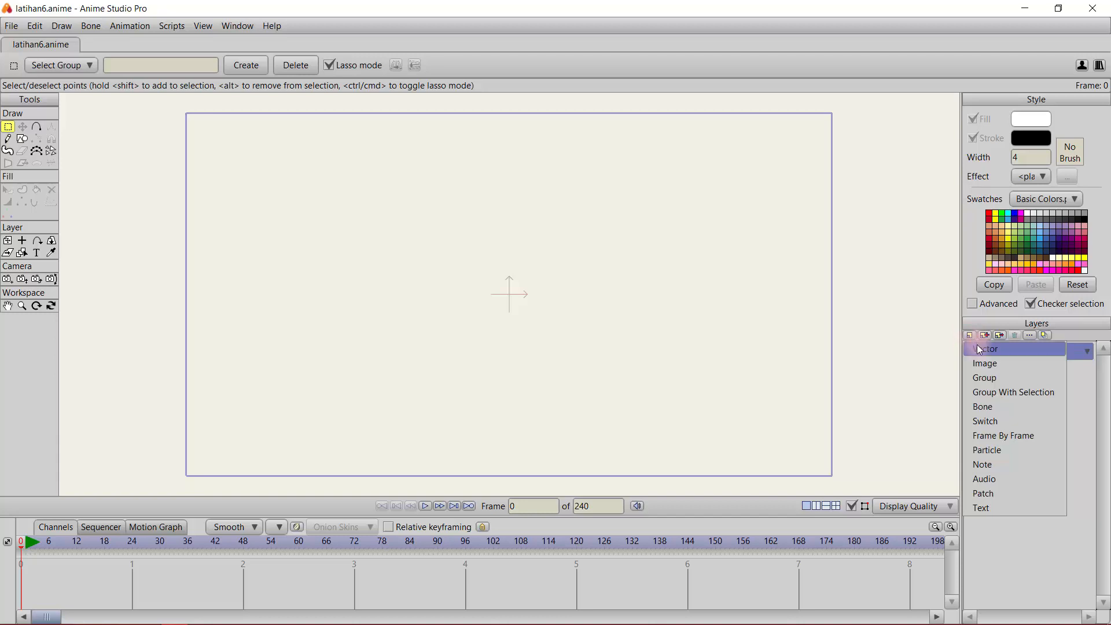
left_click(1010, 408)
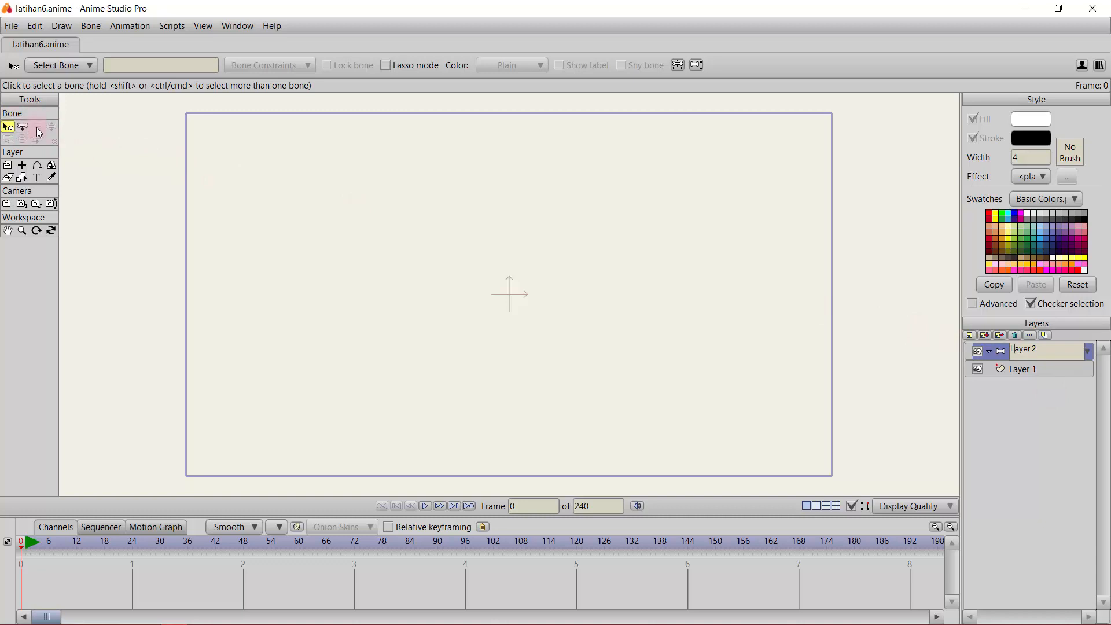
left_click(529, 509)
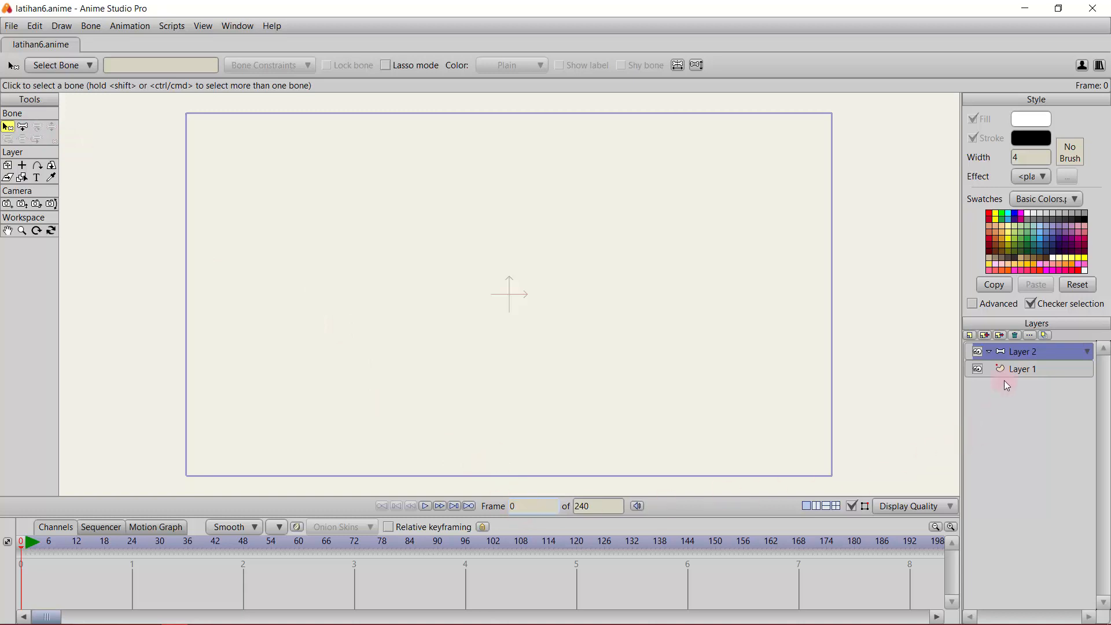
left_click(1023, 373)
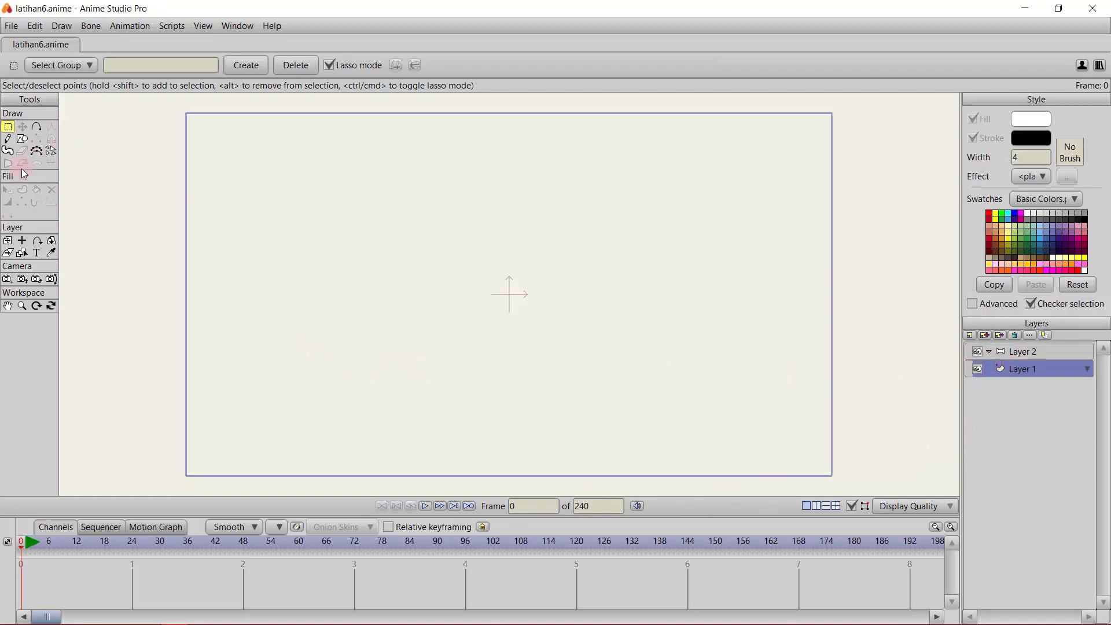
- Draw a closed, filled outline of a curved tree branch with several twigs on Layer 1 using the Add Point tool
left_click(36, 126)
mouse_move(241, 270)
left_mouse_down()
mouse_move(342, 198)
mouse_move(378, 193)
mouse_move(417, 243)
mouse_move(362, 238)
mouse_move(362, 266)
mouse_move(312, 233)
mouse_move(253, 301)
mouse_move(245, 360)
mouse_move(303, 355)
mouse_move(268, 384)
mouse_move(229, 360)
mouse_move(209, 297)
mouse_move(236, 286)
left_mouse_up()
left_click(239, 277)
scroll(236, 281, "down", 3)
scroll(397, 306, "up", 6)
scroll(364, 245, "down", 4)
left_click_drag(489, 271, 374, 274)
scroll(362, 275, "down", 2)
scroll(347, 273, "up", 8)
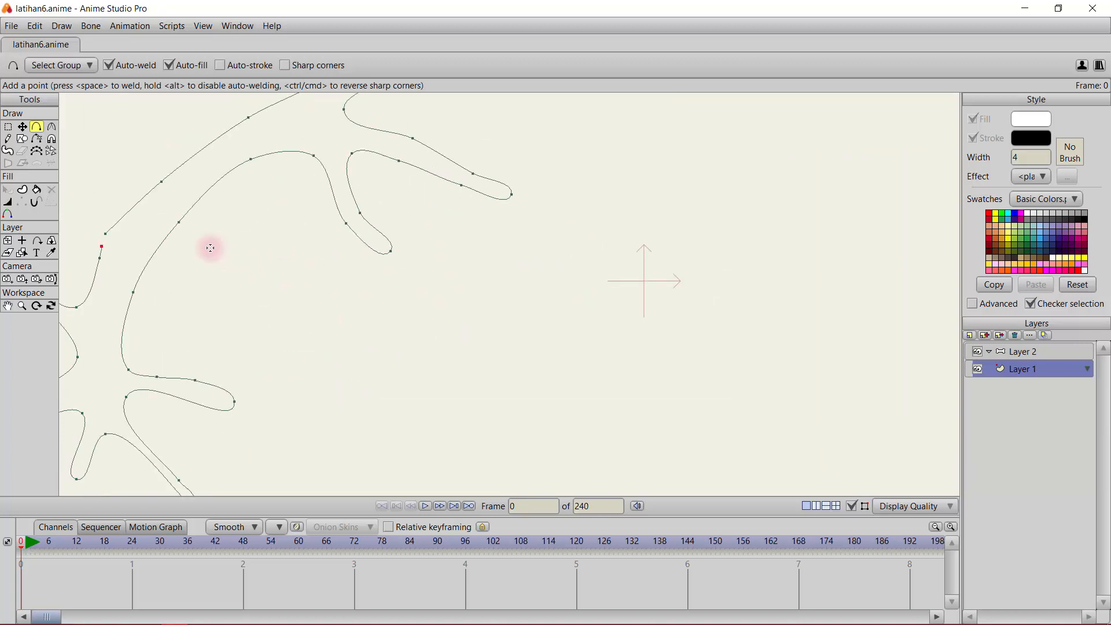
scroll(312, 276, "down", 5)
scroll(353, 290, "up", 5)
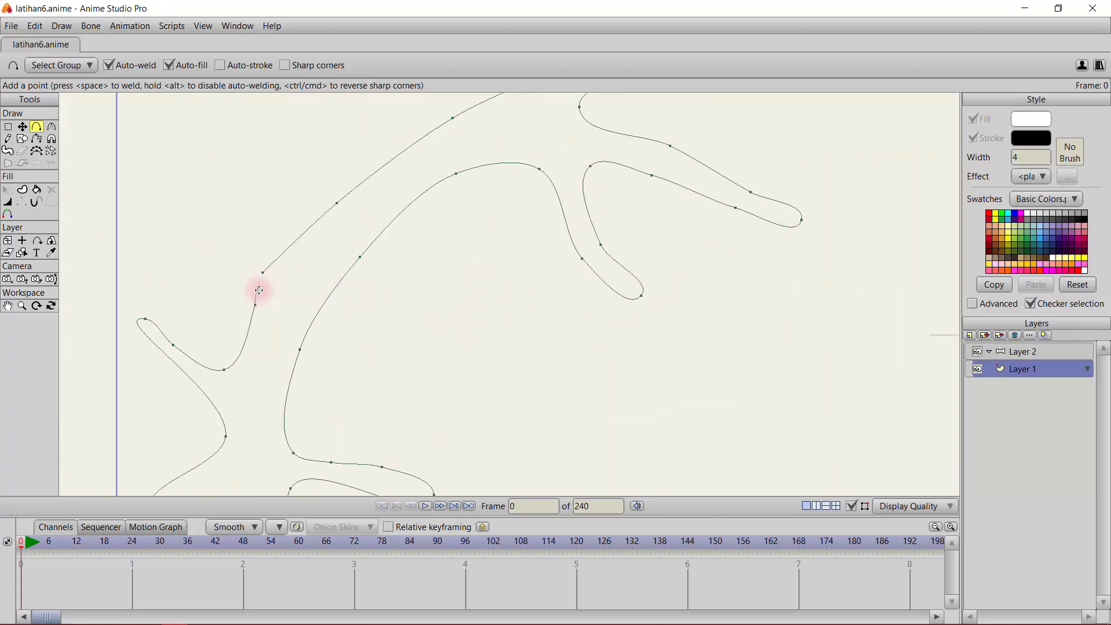
left_click(259, 290)
scroll(284, 283, "down", 4)
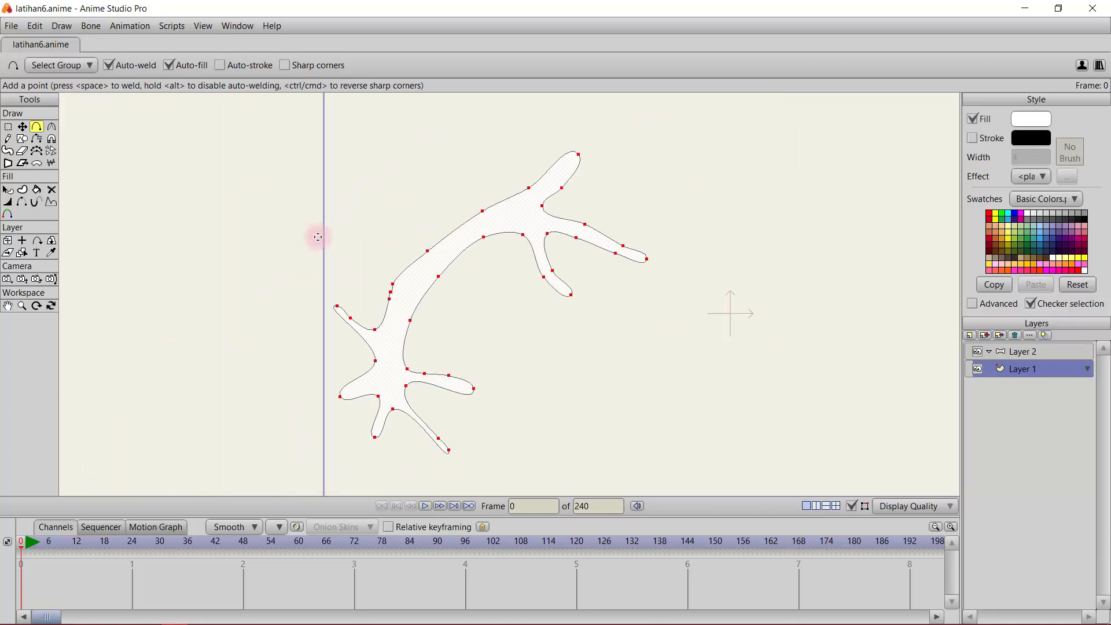
- Select the branch shape and change its fill colour to brown
left_click(22, 127)
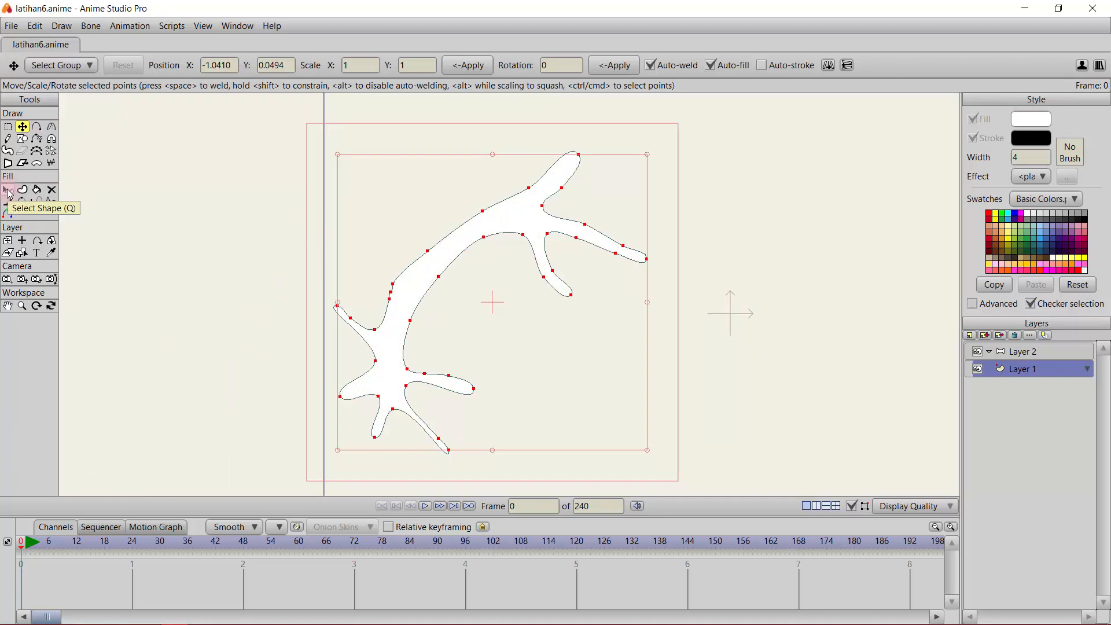
left_click(8, 191)
left_click(421, 270)
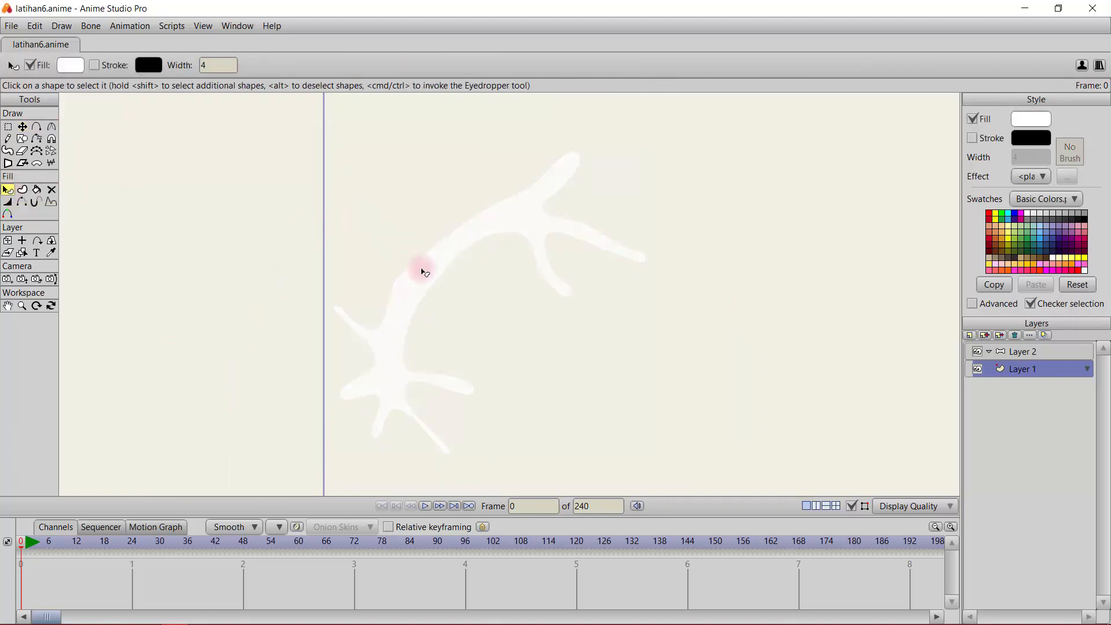
left_click(1031, 119)
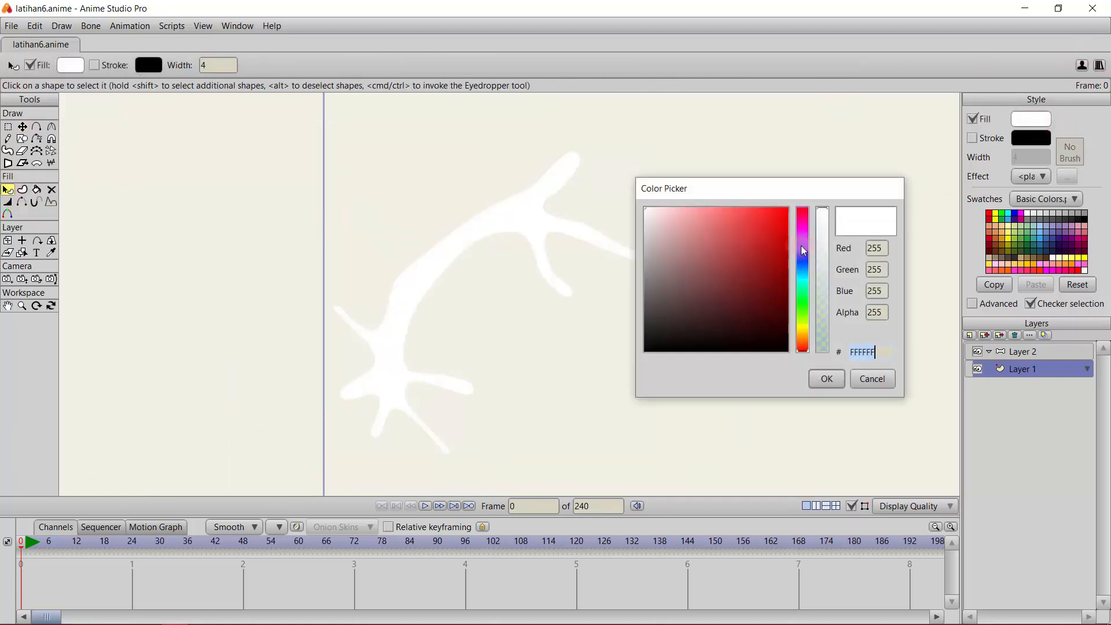
left_click(806, 301)
left_click(803, 342)
left_click(735, 267)
left_click(710, 269)
left_click(817, 380)
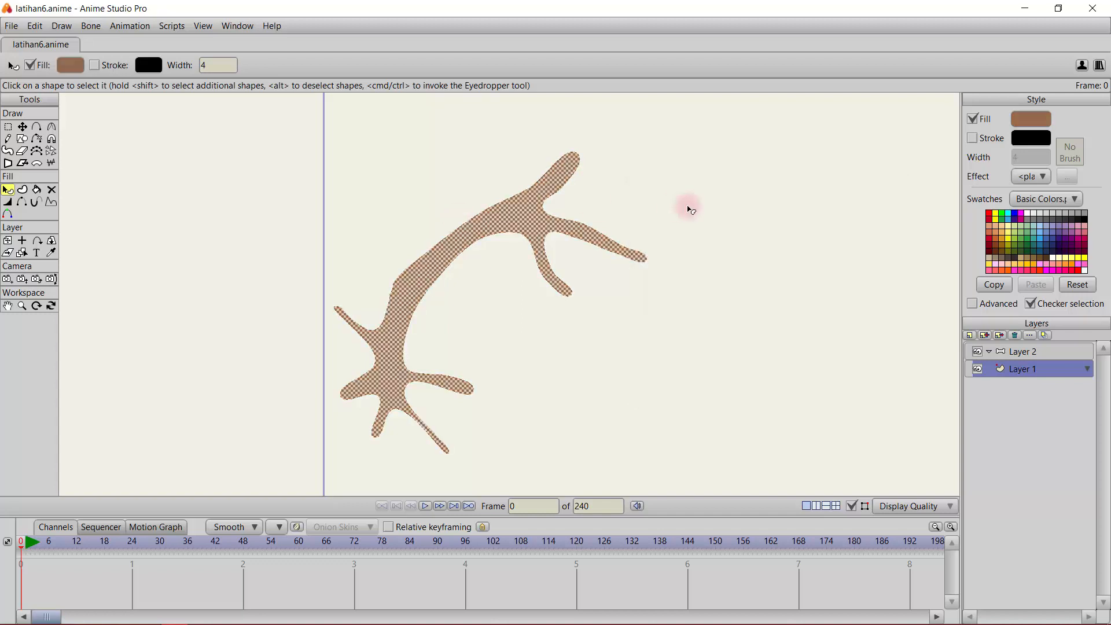
- Rename Layer 1 as ranting
left_click(1032, 369)
double_click(1027, 370)
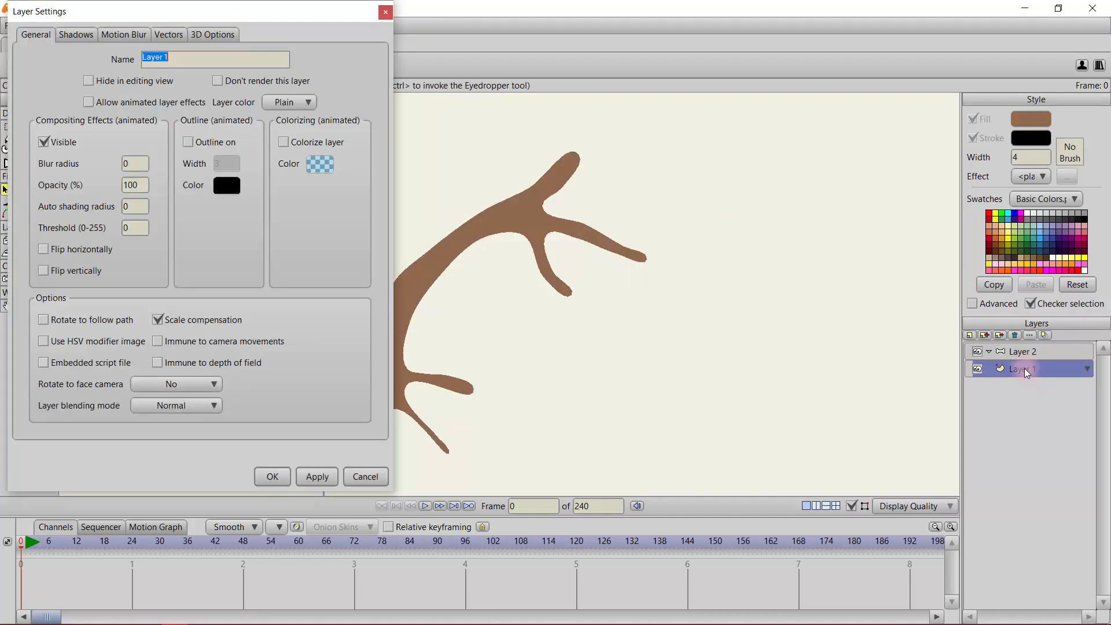
type("ranting")
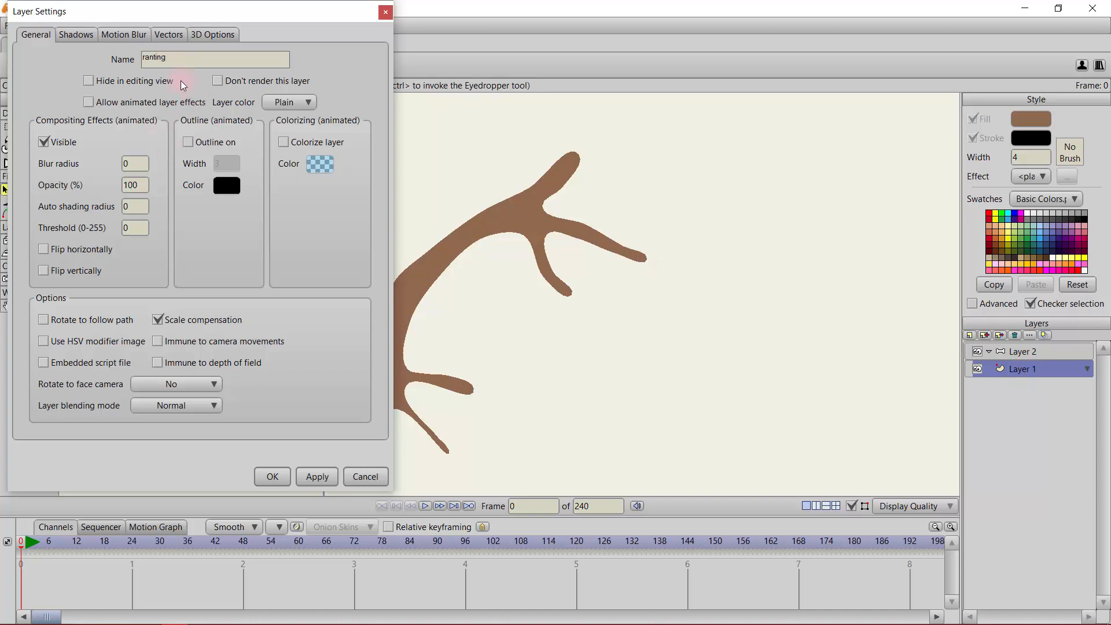
key("Return")
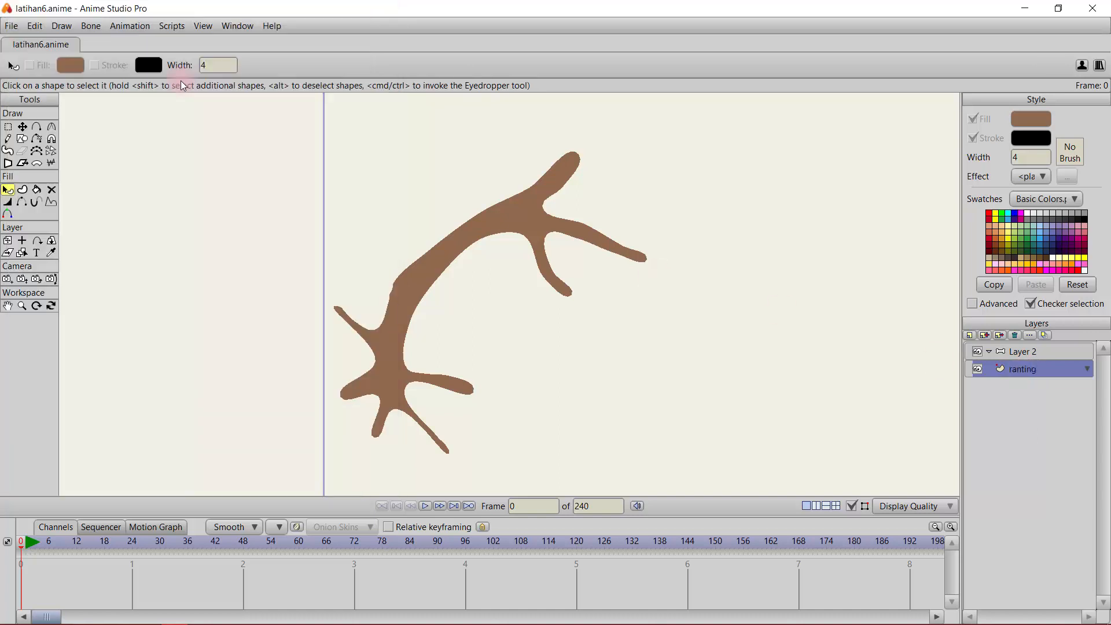
- Add a vector layer named daun above the ranting layer
left_click(971, 339)
left_click(972, 348)
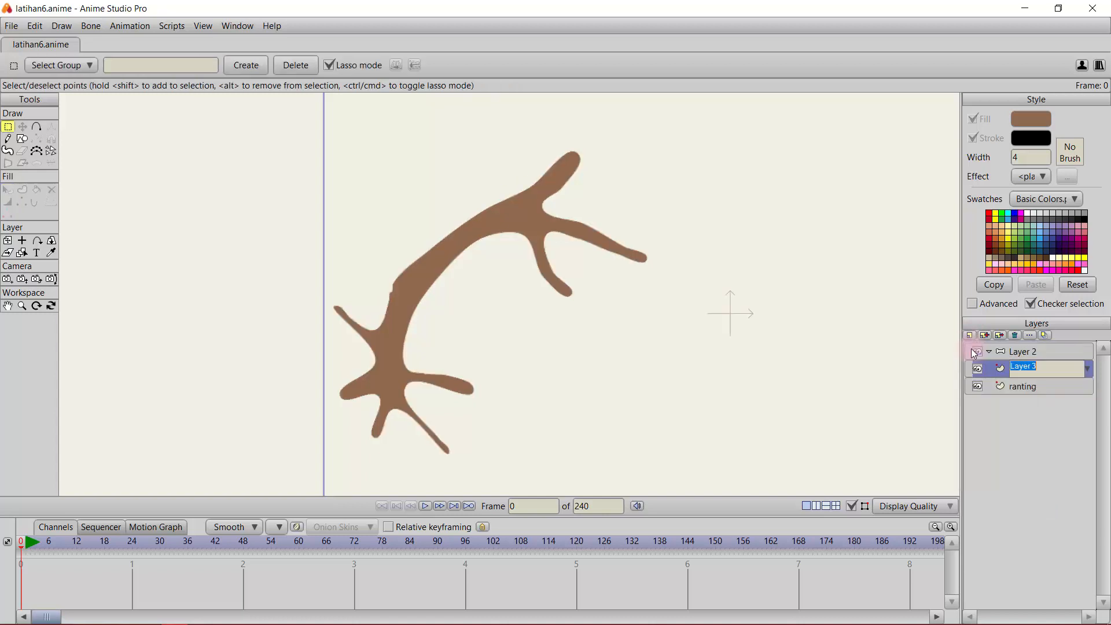
type("daun")
key("Return")
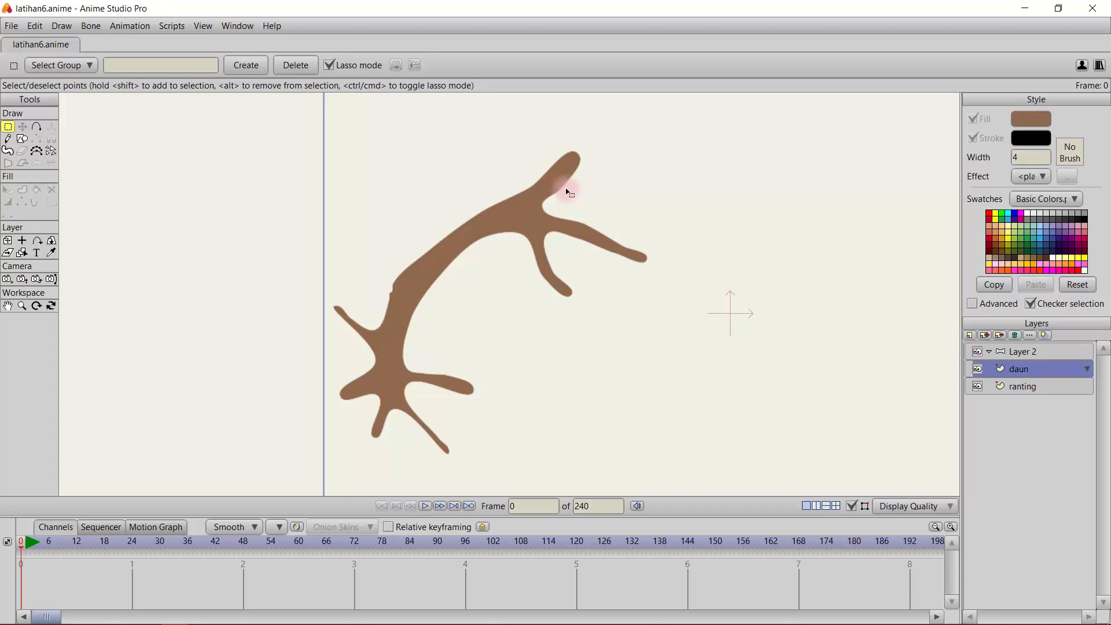
- Set the fill colour to green for the leaf on the daun layer
scroll(641, 145, "up", 2)
scroll(642, 146, "up", 4)
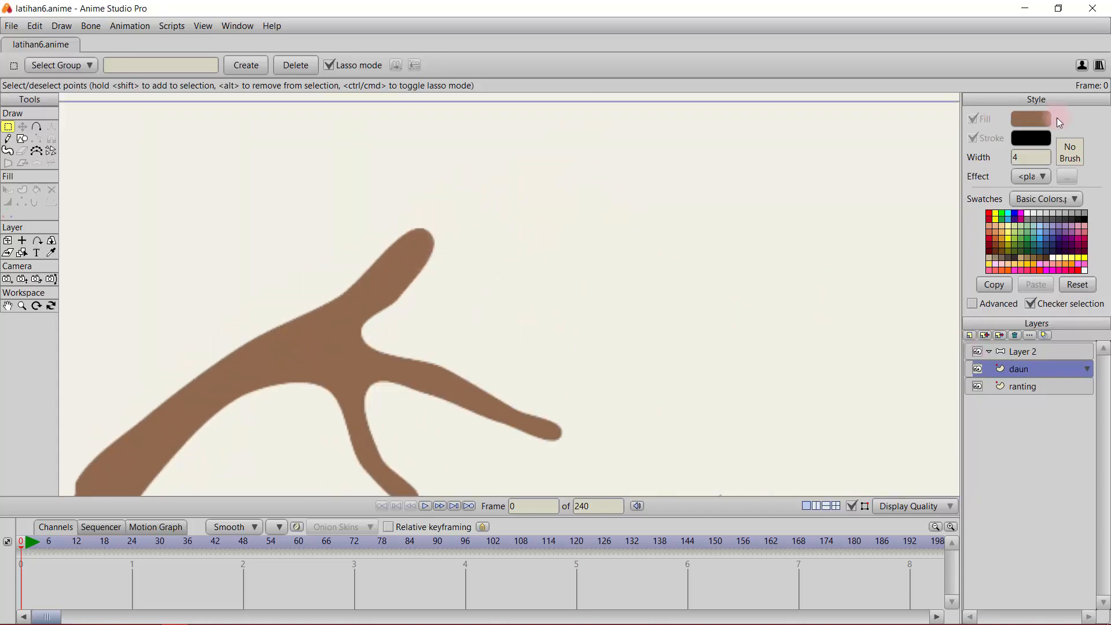
left_click(1030, 119)
left_click(803, 302)
mouse_move(784, 246)
left_mouse_down()
mouse_move(780, 228)
mouse_move(690, 210)
mouse_move(781, 255)
left_mouse_up()
left_click(827, 380)
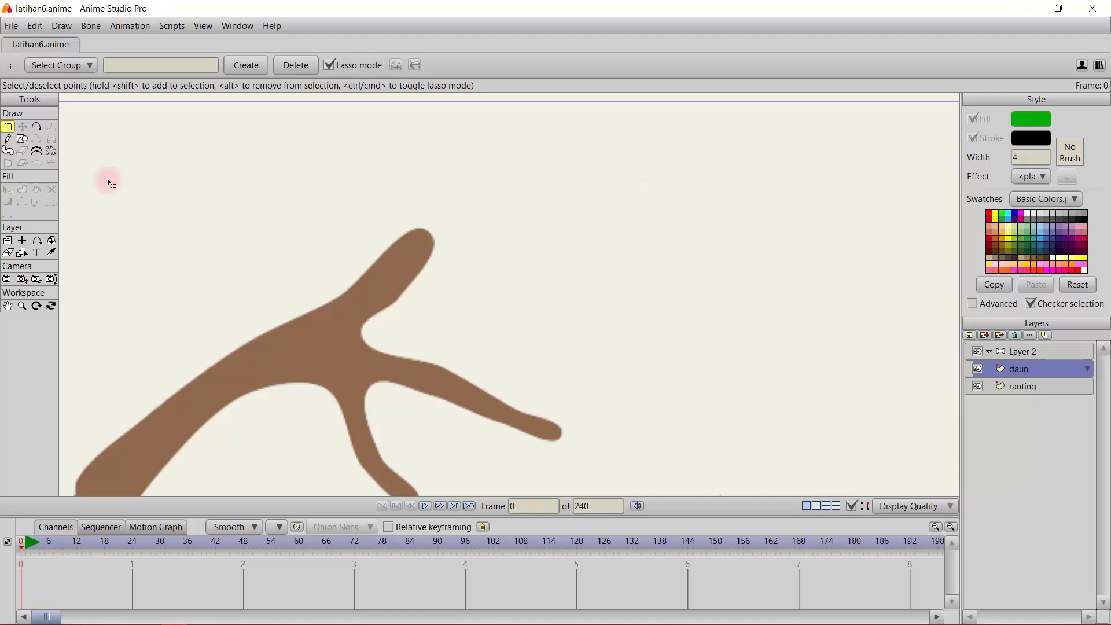
- Draw a closed leaf shape at the end of the uppermost twig and make its outer tip a sharp corner
left_click(37, 126)
mouse_move(406, 259)
left_mouse_down()
mouse_move(406, 219)
mouse_move(440, 159)
mouse_move(621, 129)
mouse_move(561, 241)
mouse_move(439, 286)
mouse_move(406, 262)
left_mouse_up()
left_click(49, 127)
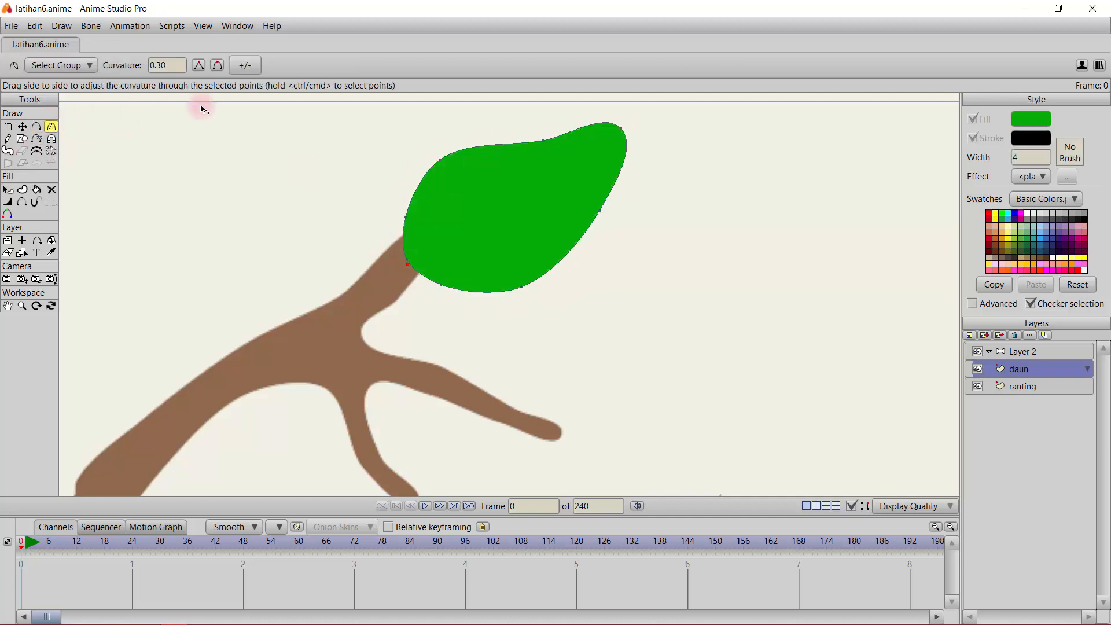
left_click_drag(621, 128, 191, 132)
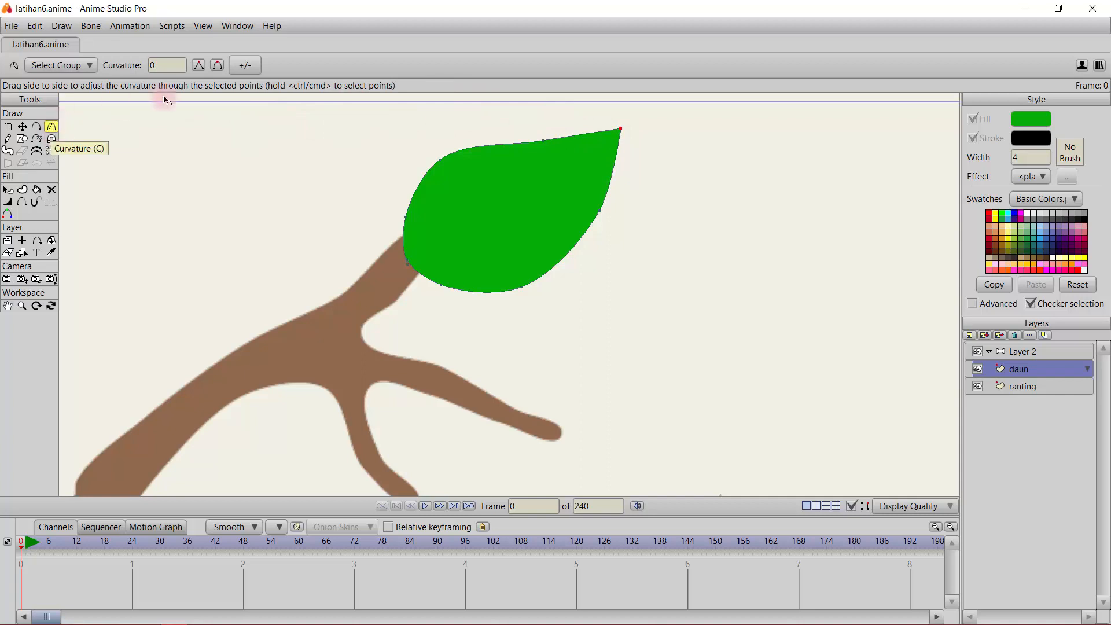
left_click_drag(615, 129, 623, 134)
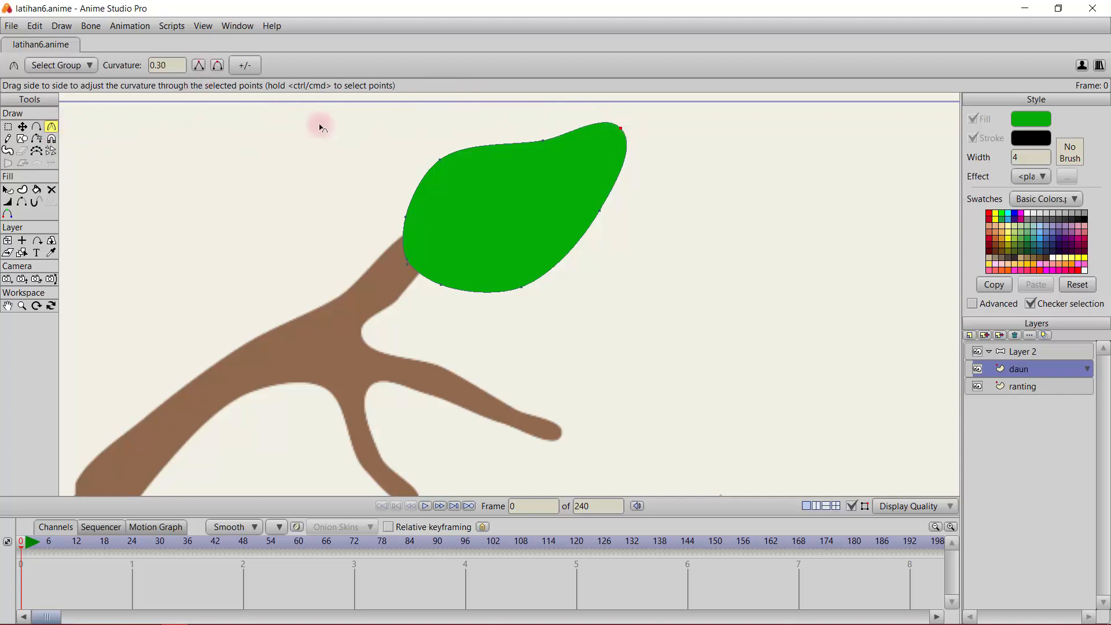
left_click(200, 65)
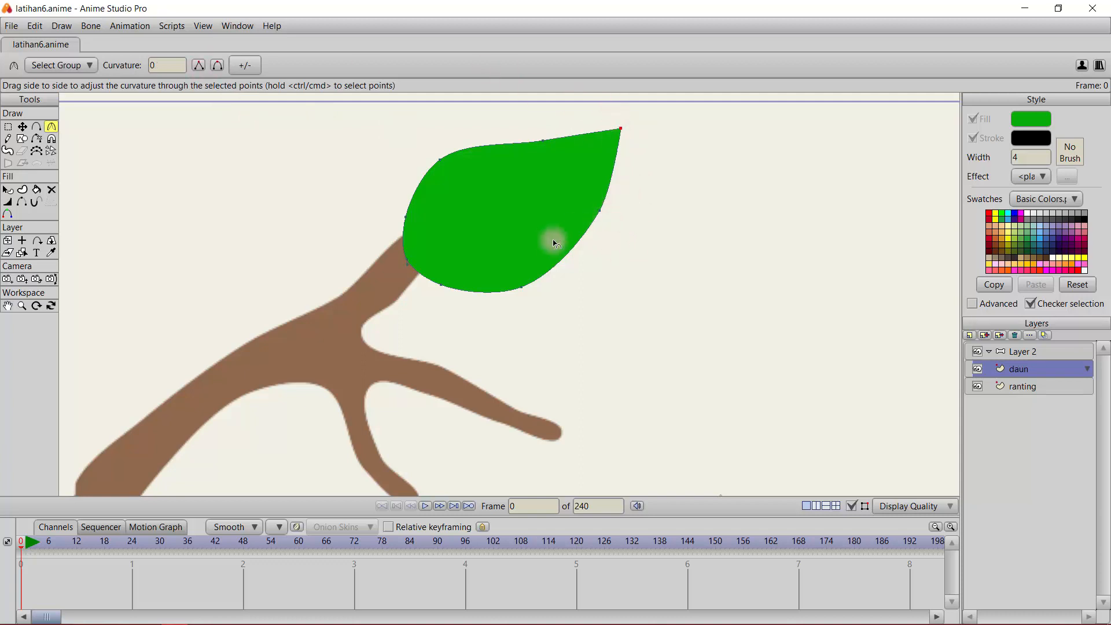
- Rename the daun layer as daun-1
scroll(548, 249, "up", 2)
scroll(548, 248, "down", 3)
left_click_drag(546, 346, 564, 285)
scroll(563, 282, "down", 2)
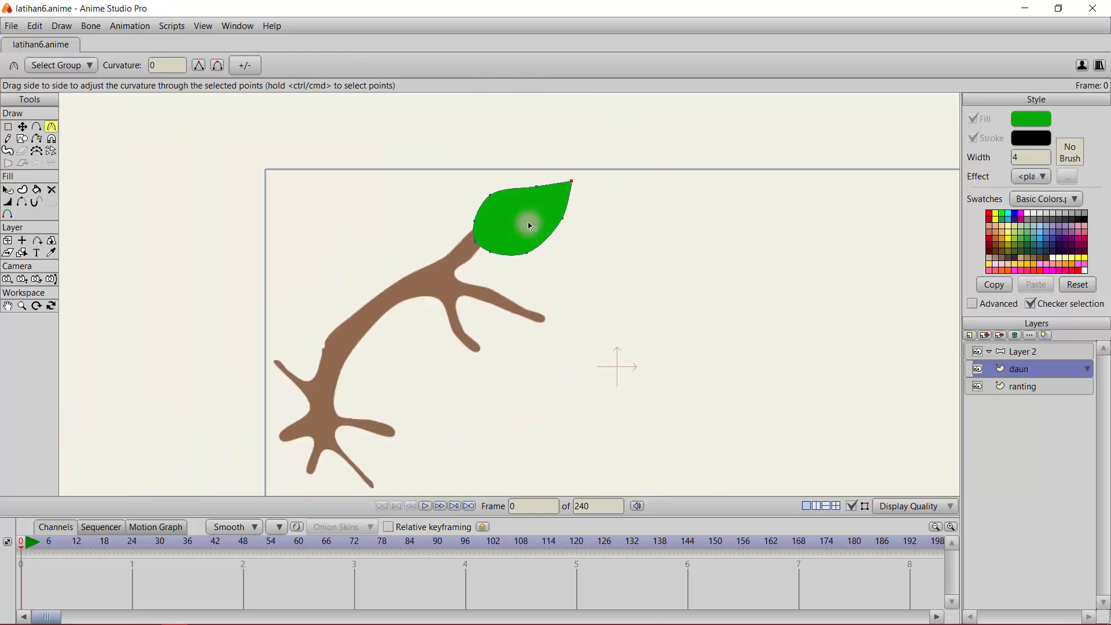
double_click(1030, 370)
left_click(178, 60)
type("-1")
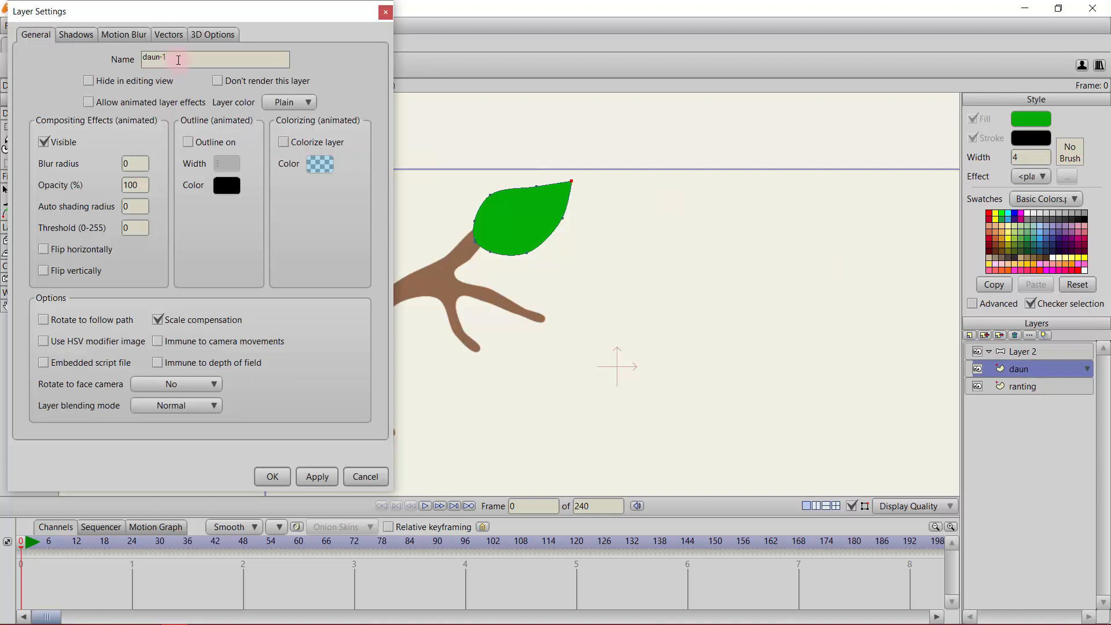
key("Return")
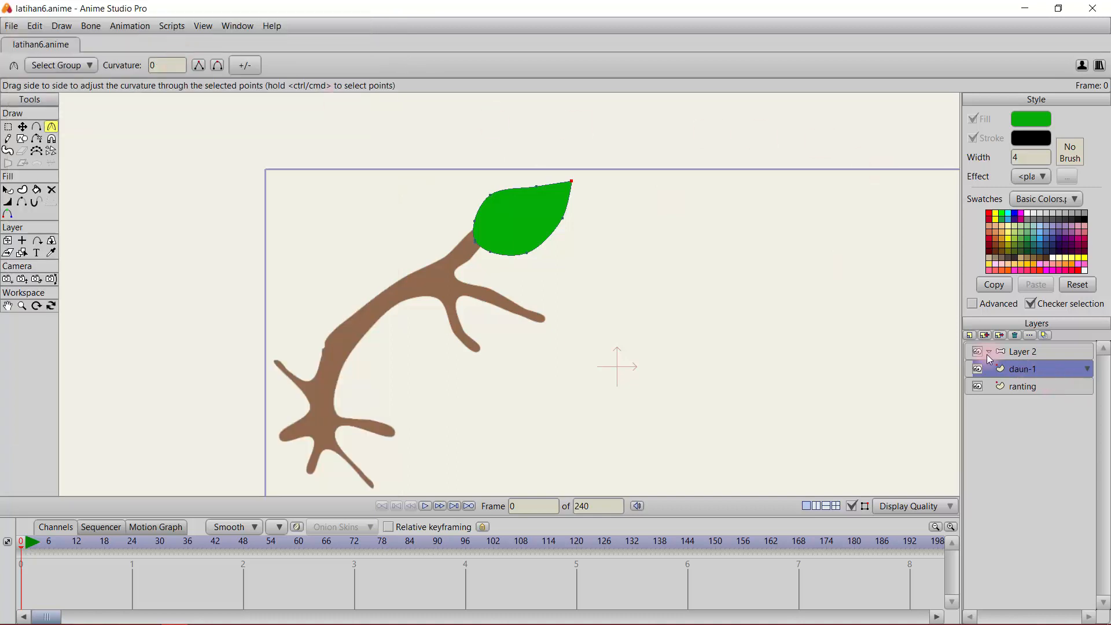
- Add a vector layer named daun-2 above daun-1
left_click(971, 335)
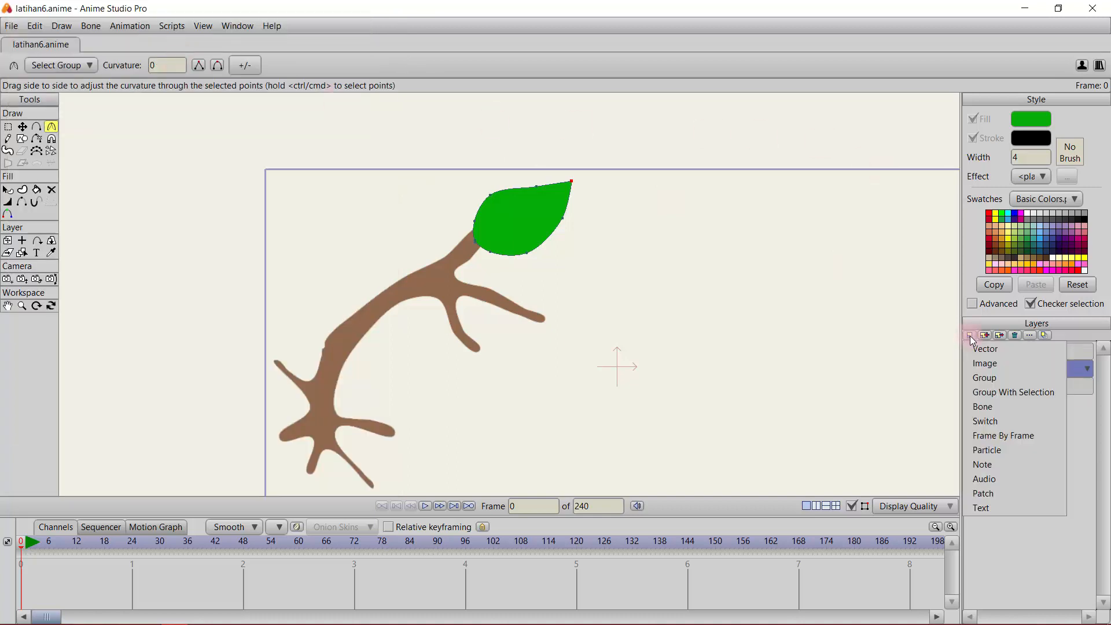
left_click(974, 349)
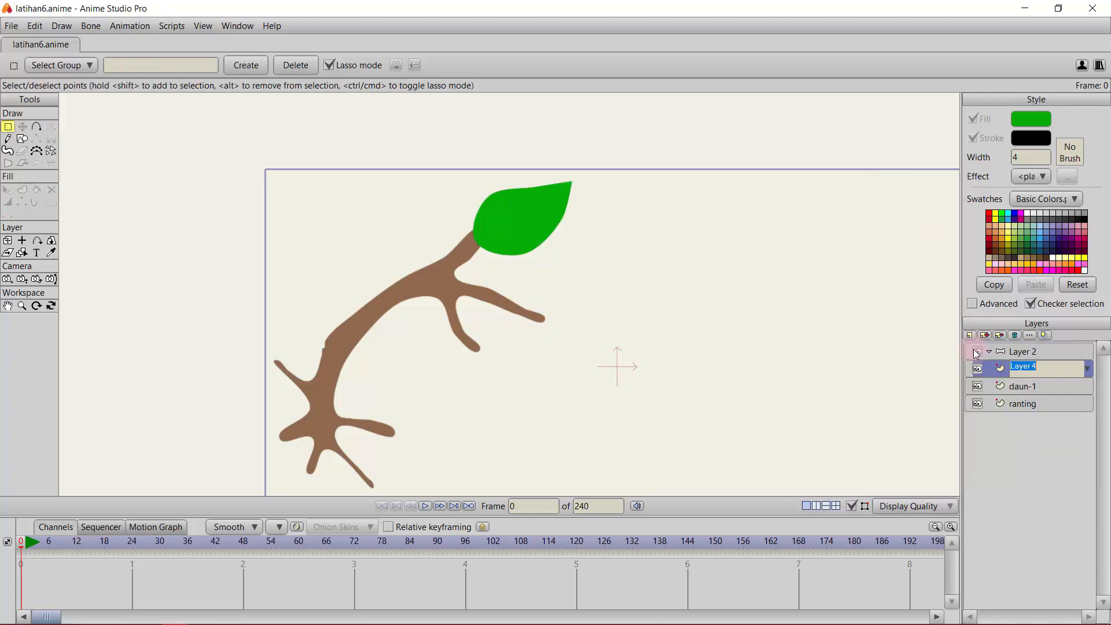
key("Return")
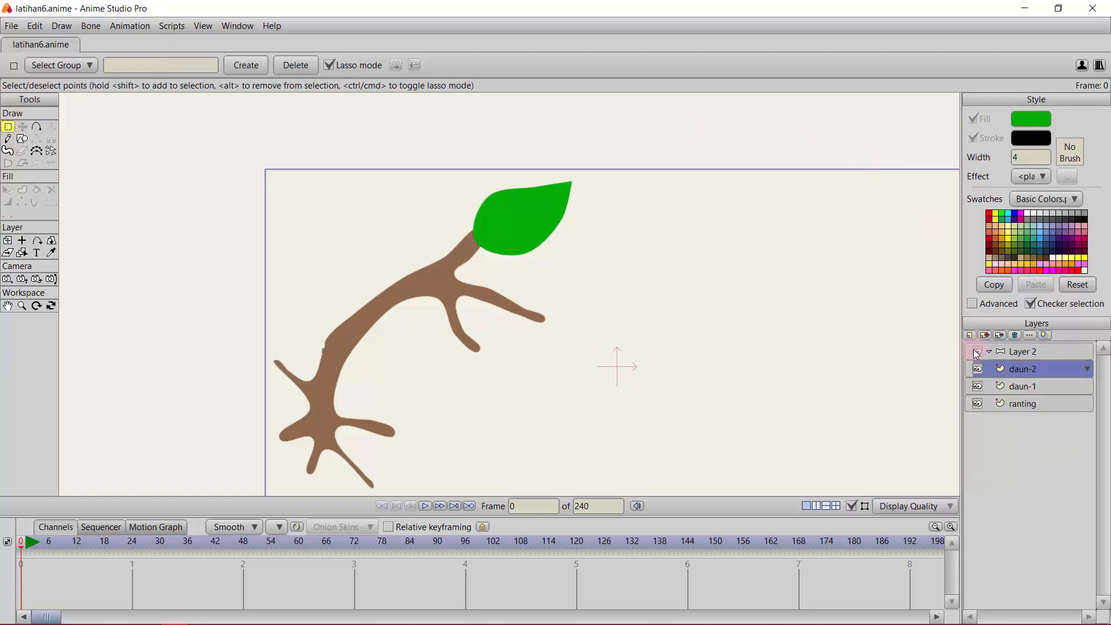
- Draw a long green leaf at the end of the middle twig and reduce its tip's curvature to 0
left_click(37, 126)
scroll(492, 255, "up", 5)
mouse_move(559, 333)
left_mouse_down()
mouse_move(563, 315)
mouse_move(674, 318)
mouse_move(806, 365)
mouse_move(700, 425)
mouse_move(543, 362)
mouse_move(547, 329)
left_mouse_up()
left_click(22, 127)
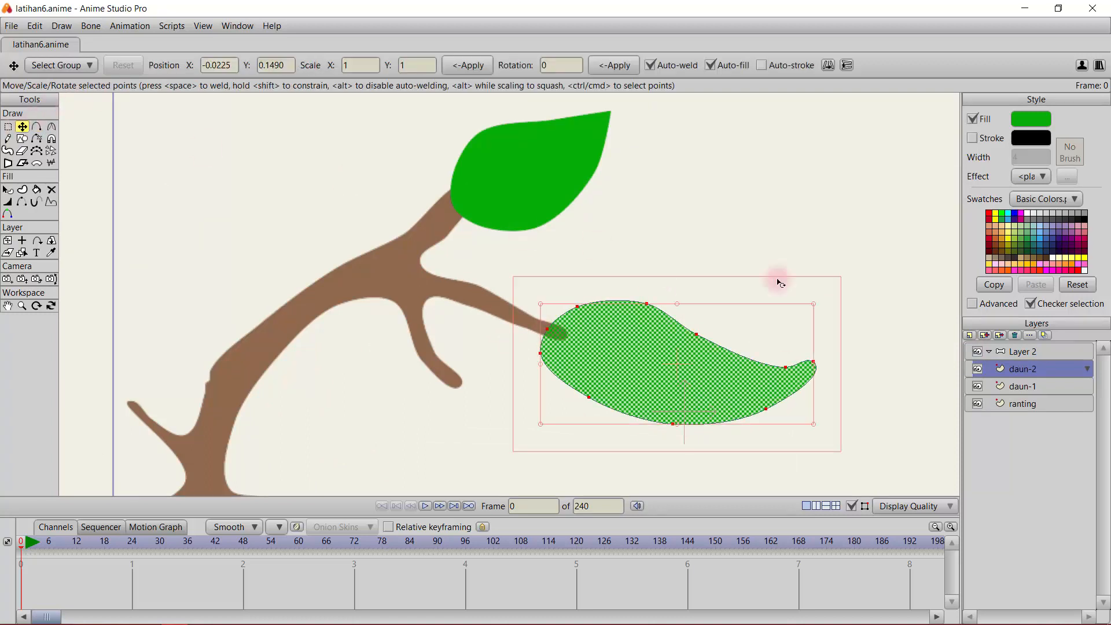
left_click(815, 363)
key("c")
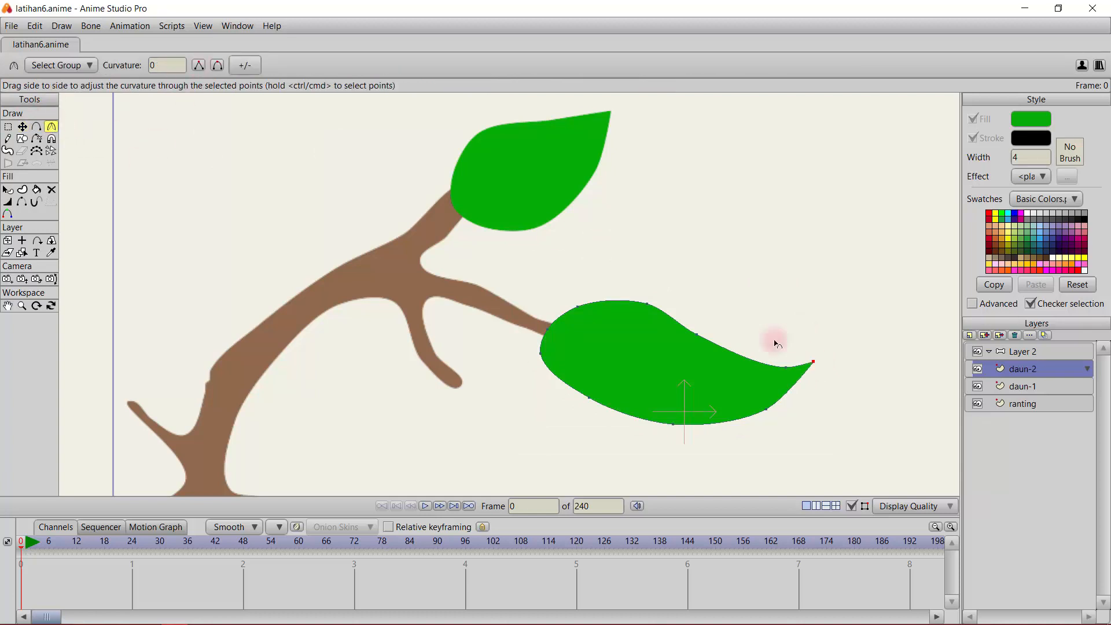
- Move the points near the daun-2 leaf's tip to refine its outline
key("t")
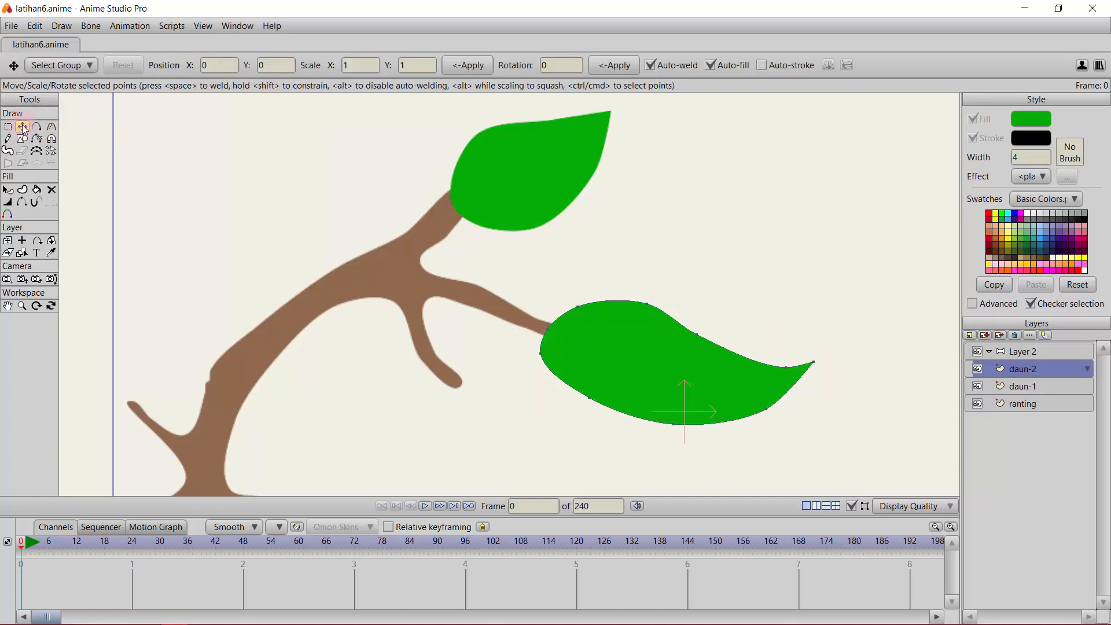
key("g")
mouse_move(770, 412)
left_mouse_down()
mouse_move(773, 400)
mouse_move(770, 410)
mouse_move(789, 409)
left_mouse_up()
key("t")
left_click_drag(786, 368, 756, 366)
scroll(554, 374, "down", 3)
left_click_drag(554, 374, 595, 311)
left_click_drag(569, 266, 576, 274)
left_click(776, 326)
- Add a vector layer named daun-3 and draw a closed green leaf at the end of the short lower twig
left_click(969, 335)
left_click(985, 351)
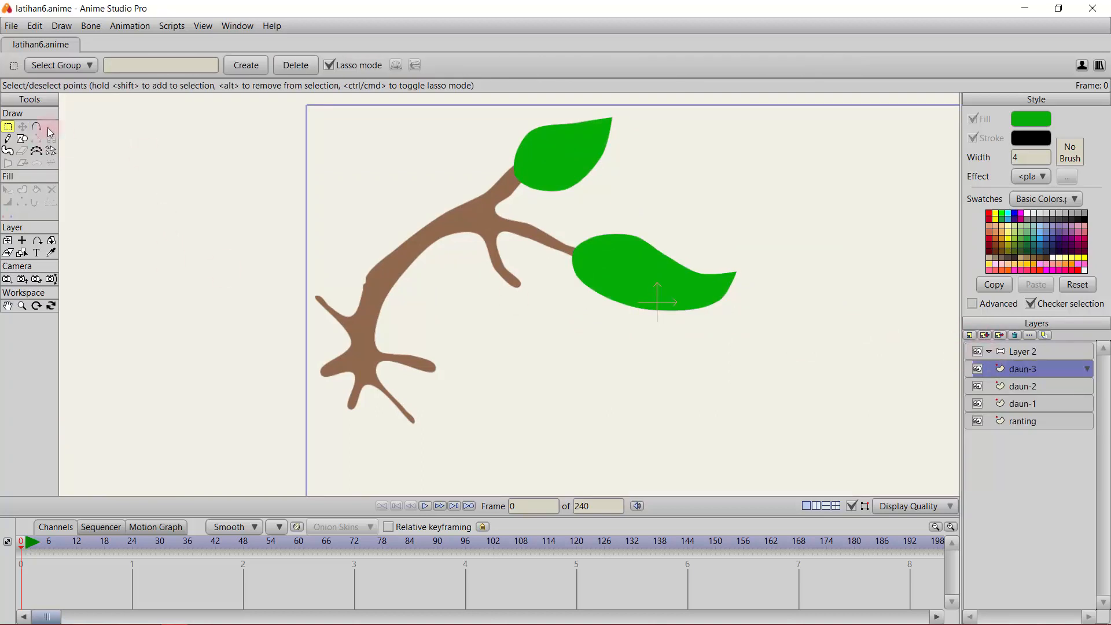
key("a")
mouse_move(508, 278)
left_mouse_down()
mouse_move(535, 271)
mouse_move(568, 298)
left_mouse_up()
left_click_drag(568, 298, 622, 342)
left_click_drag(622, 343, 564, 365)
left_click_drag(565, 364, 484, 288)
mouse_move(484, 288)
left_mouse_down()
mouse_move(508, 278)
mouse_move(493, 298)
left_mouse_up()
- Adjust a side point of the daun-3 leaf and sharpen its tip to a curvature of about 0.18
left_click(23, 127)
left_click_drag(604, 339, 518, 340)
left_click(36, 127)
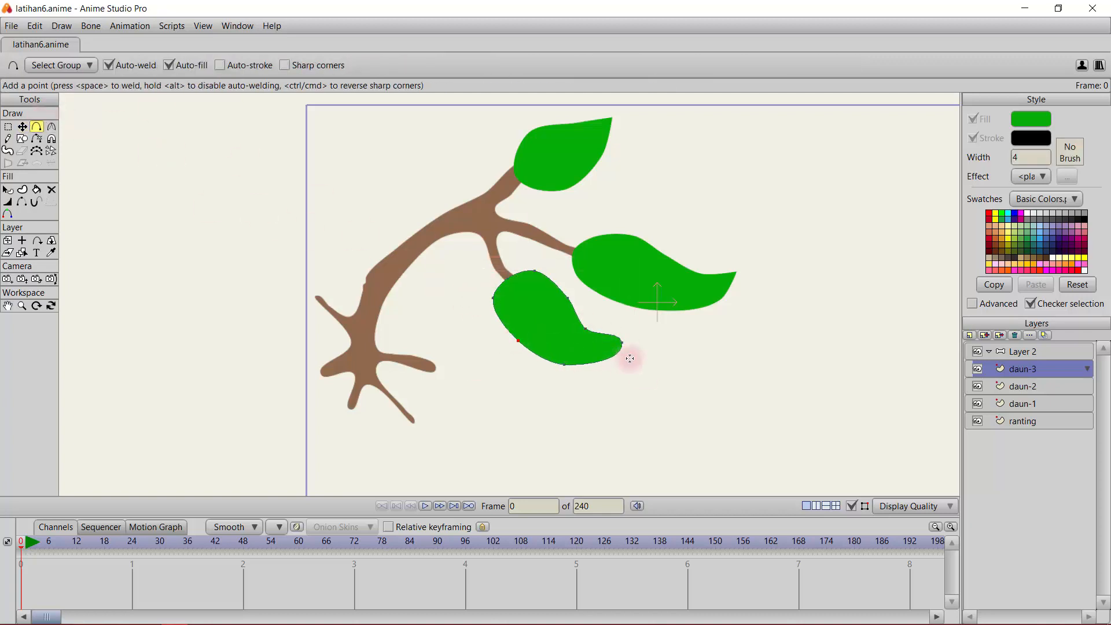
left_click(51, 127)
left_click_drag(619, 342, 598, 323)
scroll(598, 337, "down", 3)
scroll(598, 337, "up", 8)
left_click_drag(776, 406, 860, 441)
left_click_drag(838, 344, 645, 330)
left_click_drag(422, 389, 695, 282)
scroll(469, 354, "down", 4)
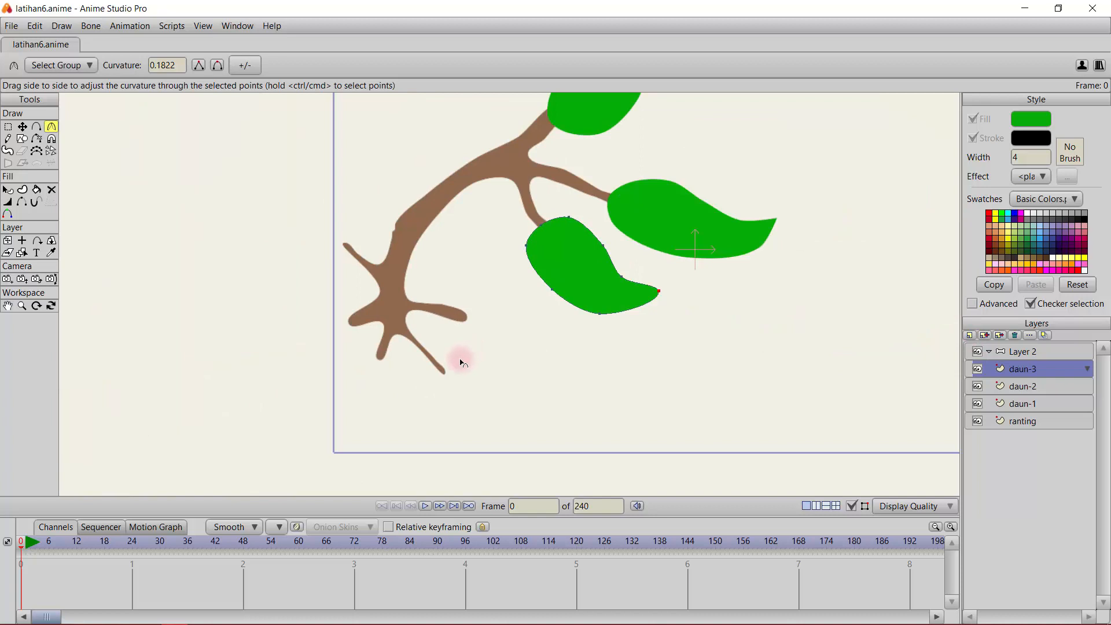
scroll(463, 363, "down", 2)
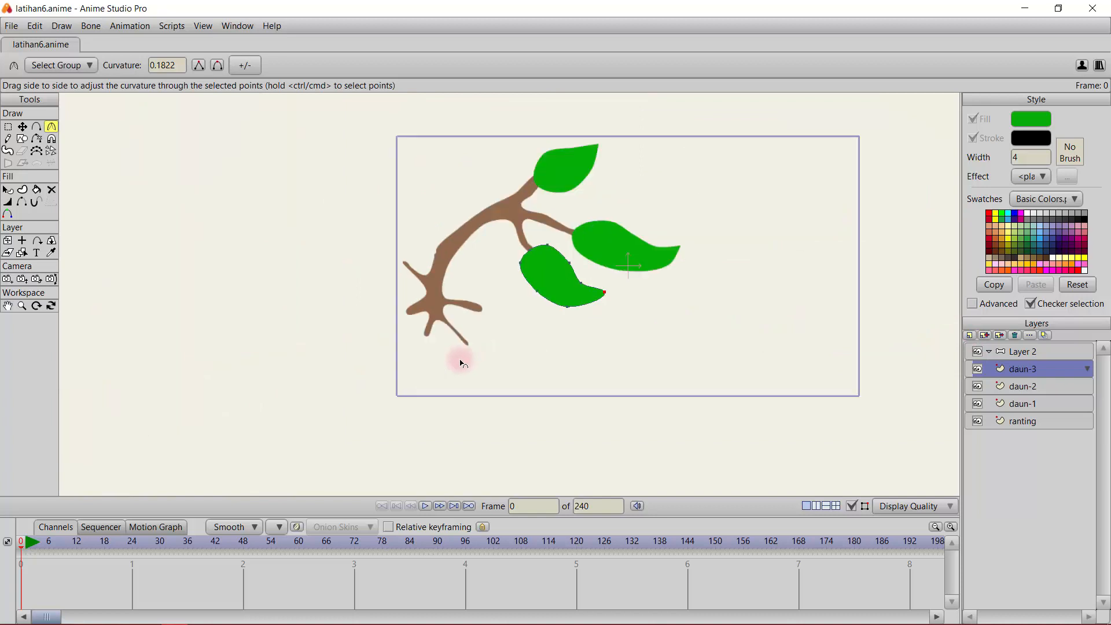
- Reshape the tip point of the lower side twig on the ranting layer into a narrower end
scroll(463, 363, "up", 5)
left_click(1055, 424)
left_click_drag(349, 315, 292, 301)
key("ctrl+z")
left_click(24, 140)
left_click(478, 301)
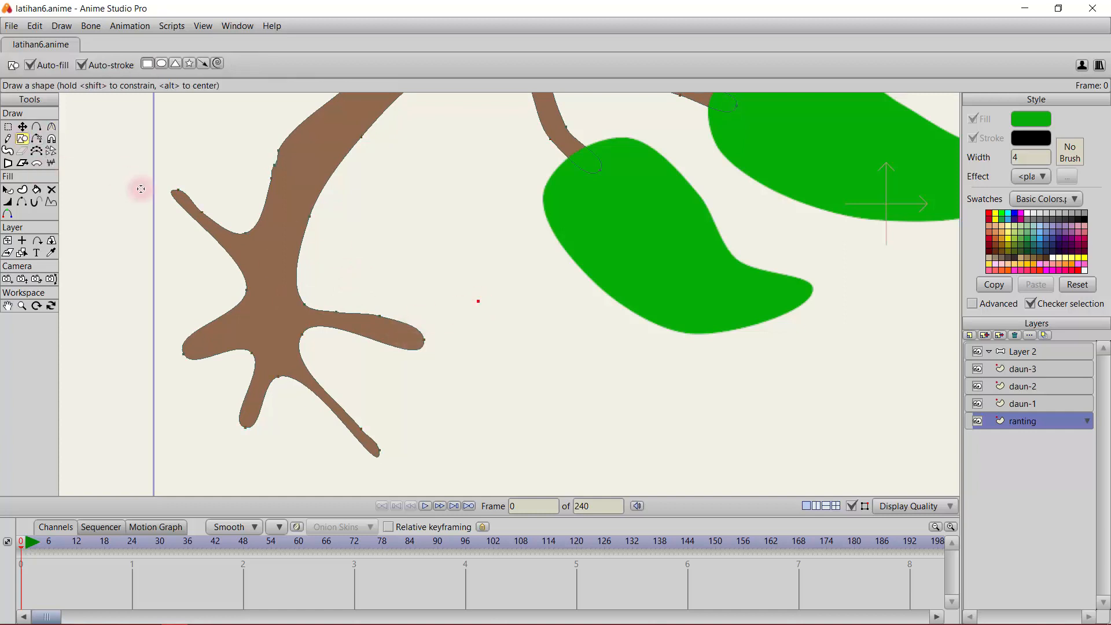
left_click(22, 126)
left_click(424, 341)
key("c")
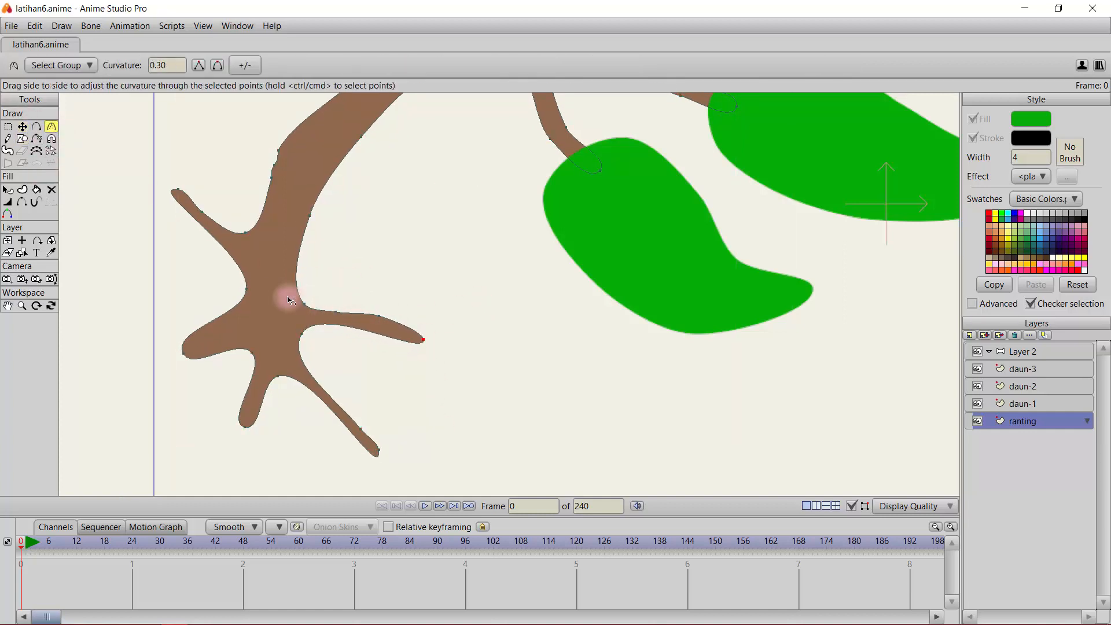
- Add a vector layer named daun-4 directly above the ranting layer
left_click(971, 335)
left_click(978, 349)
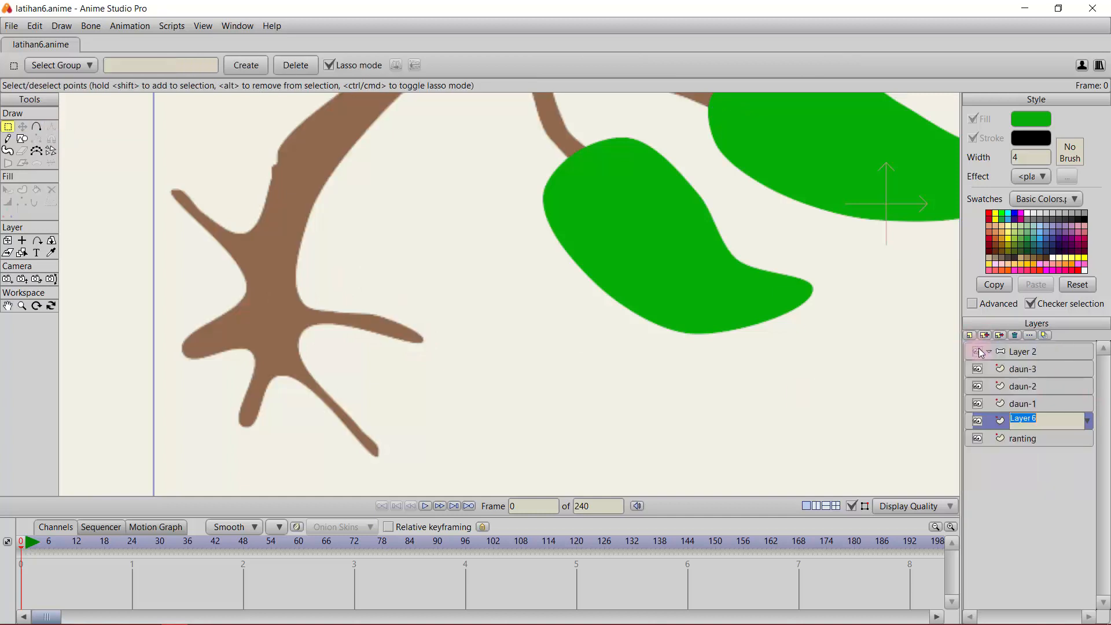
type("daun-4")
key("Return")
- Draw a closed, long green leaf with a curved tip at the end of the trunk's lower side twig
key("a")
left_click_drag(369, 317, 507, 308)
left_click_drag(507, 308, 563, 355)
left_click_drag(564, 355, 656, 392)
left_click_drag(656, 392, 625, 432)
left_click_drag(626, 432, 417, 384)
left_click_drag(417, 383, 369, 318)
scroll(509, 273, "down", 3)
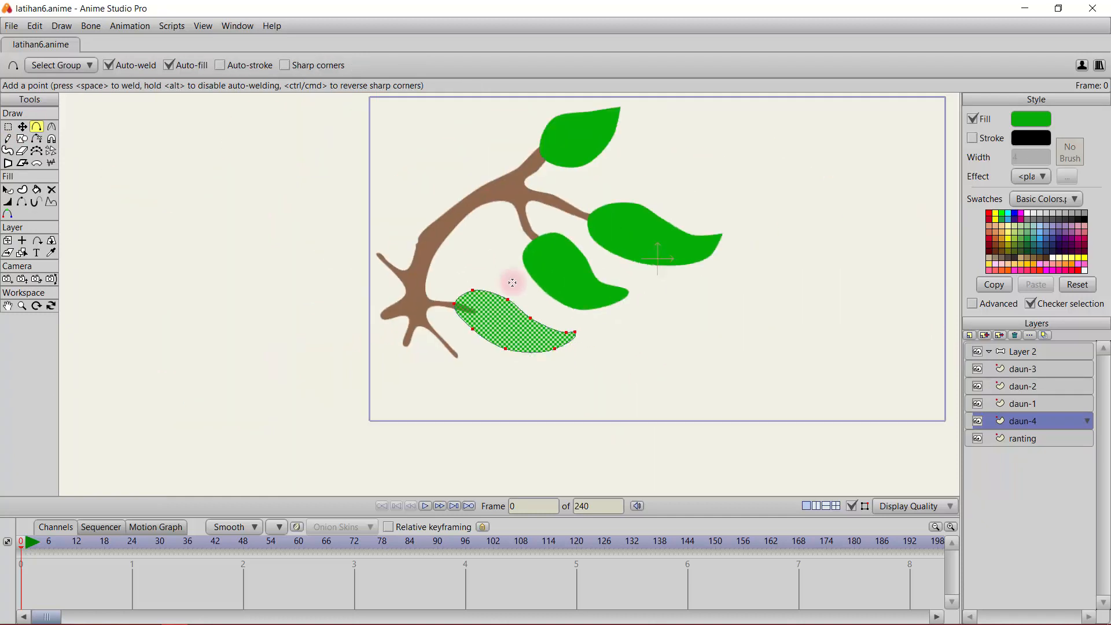
scroll(445, 240, "up", 2)
scroll(443, 242, "down", 3)
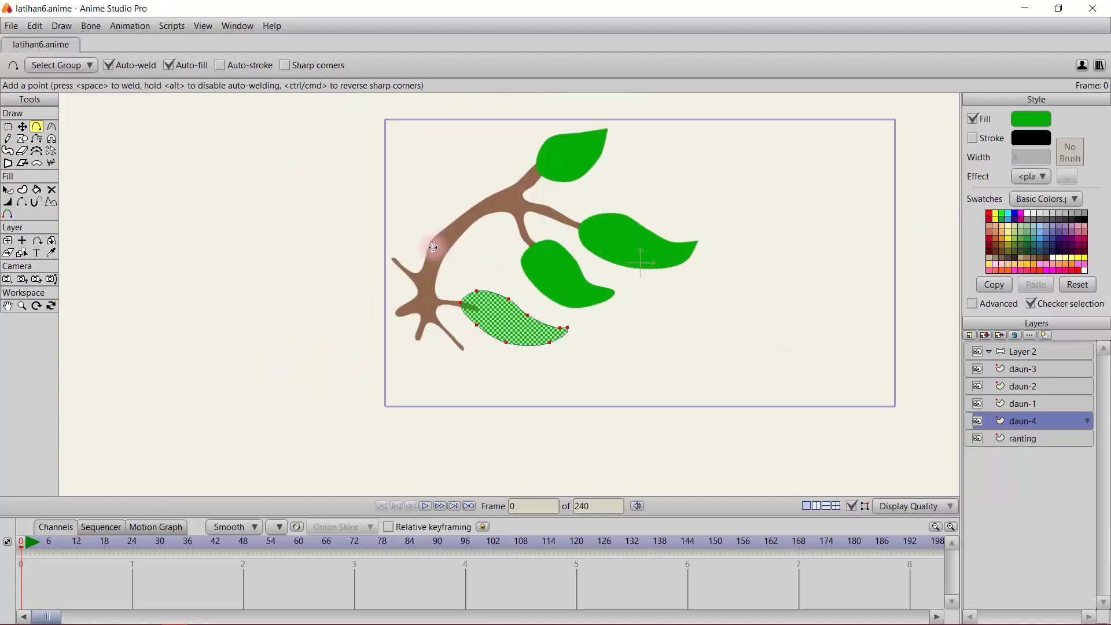
scroll(432, 247, "down", 1)
scroll(427, 248, "up", 2)
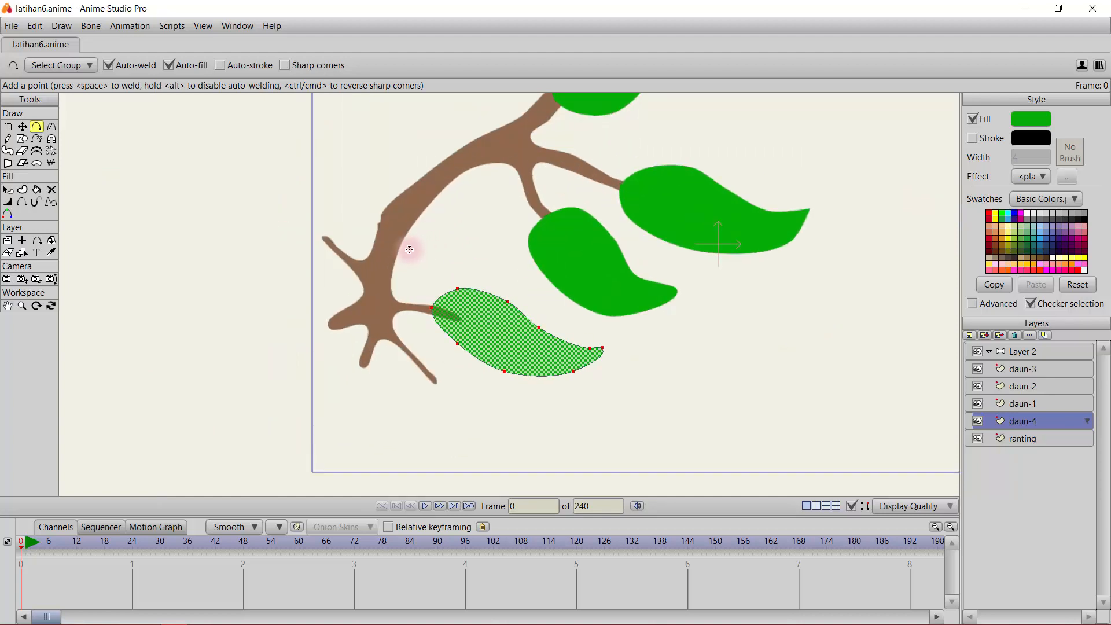
- Add a vector layer named daun-5 and draw a closed green leaf on the twig at the trunk's outer side
left_click(970, 336)
type("daun-5")
key("Return")
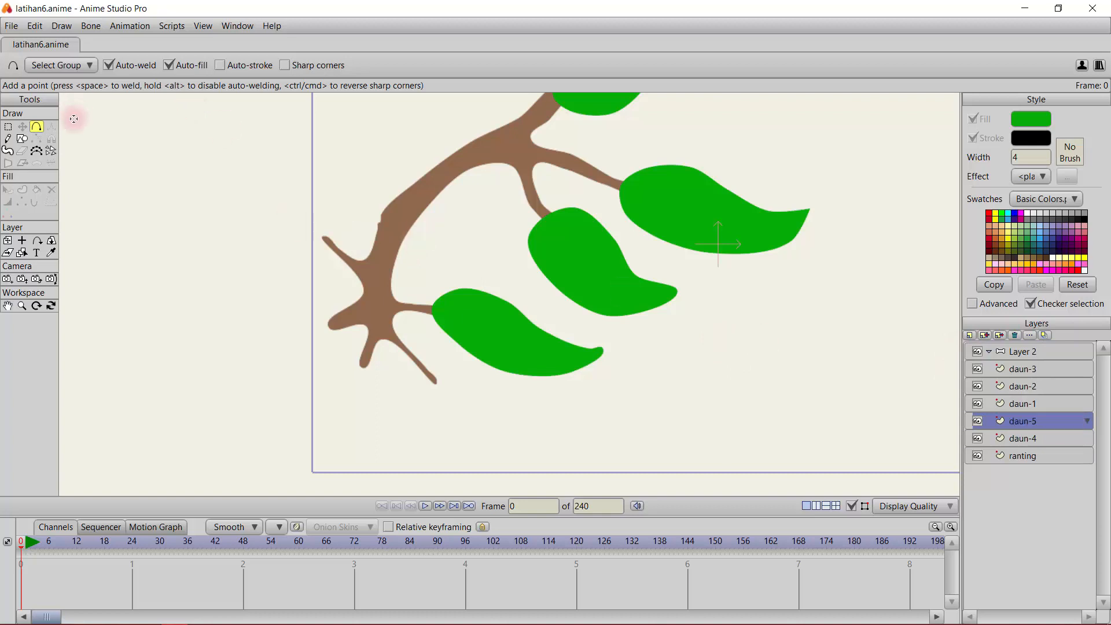
mouse_move(328, 223)
left_mouse_down()
mouse_move(343, 253)
mouse_move(358, 224)
mouse_move(335, 181)
mouse_move(269, 141)
mouse_move(250, 172)
mouse_move(281, 248)
mouse_move(338, 253)
left_mouse_up()
scroll(337, 253, "down", 3)
left_click_drag(433, 198, 379, 234)
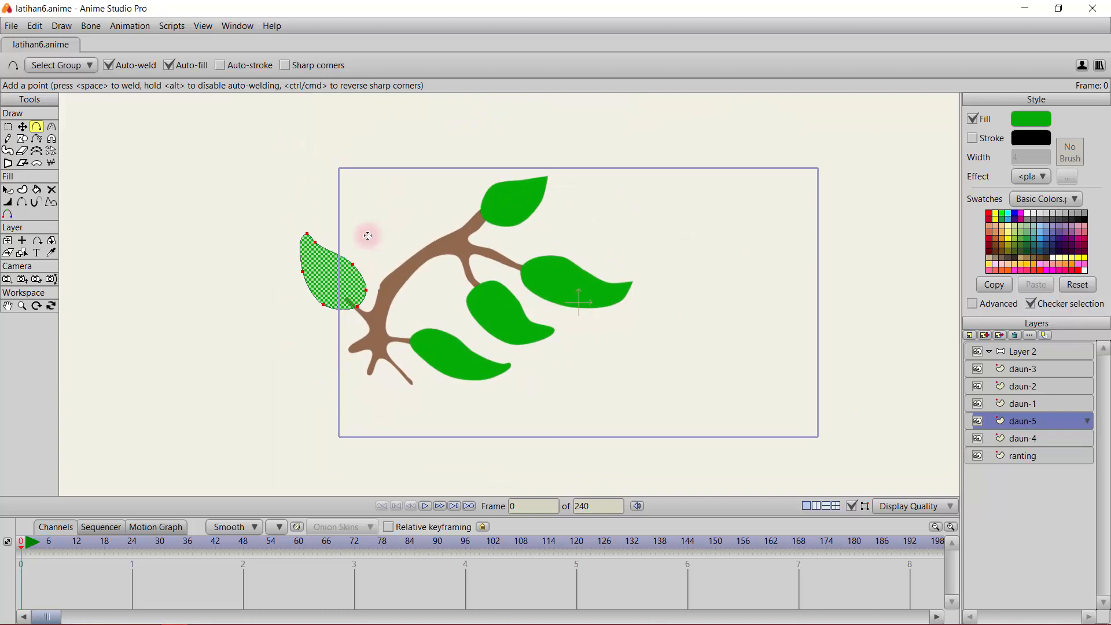
scroll(365, 236, "up", 3)
key("t")
left_click(293, 225)
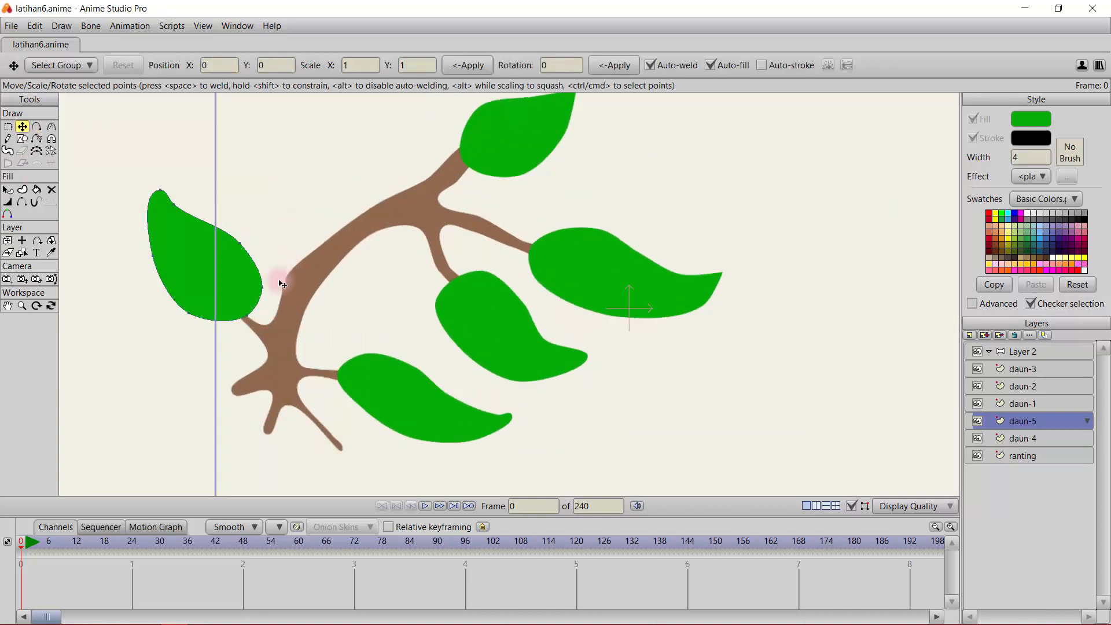
left_click_drag(498, 169, 468, 199)
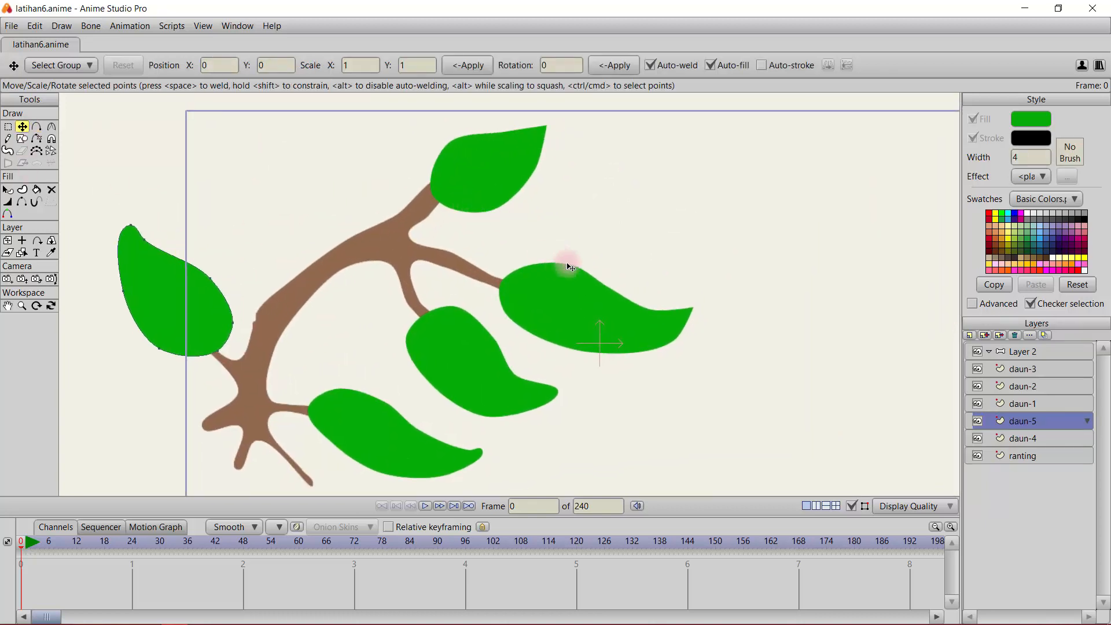
- Sharpen the ranting layer's top twig end, beneath the daun-1 leaf, to a curvature of about 0.03
left_click(1028, 413)
left_click(1033, 457)
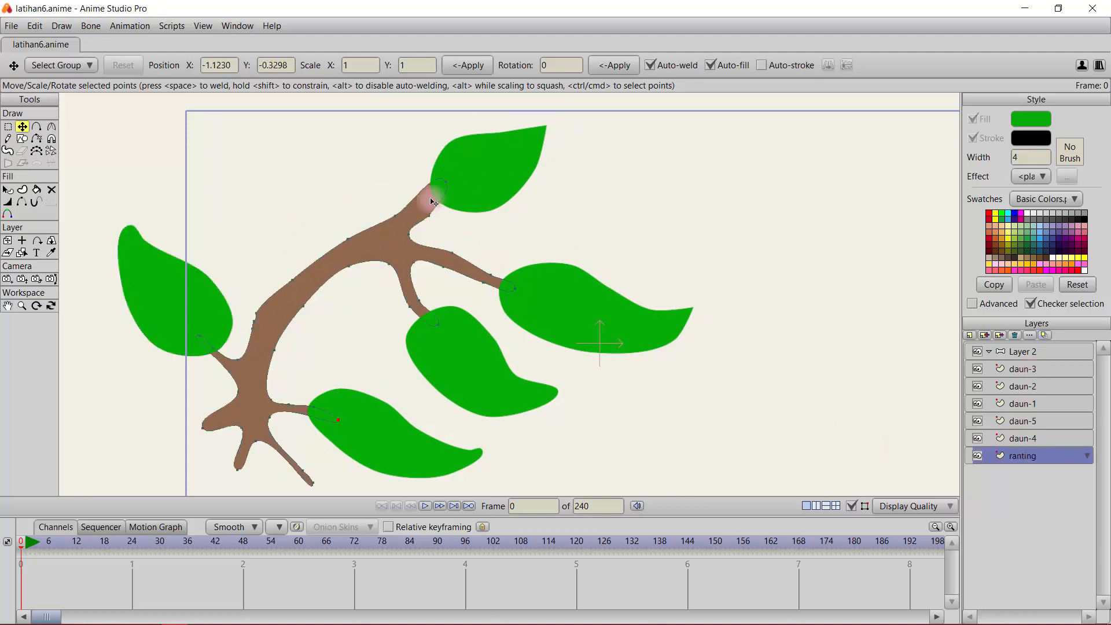
scroll(427, 218, "up", 5)
left_click(51, 126)
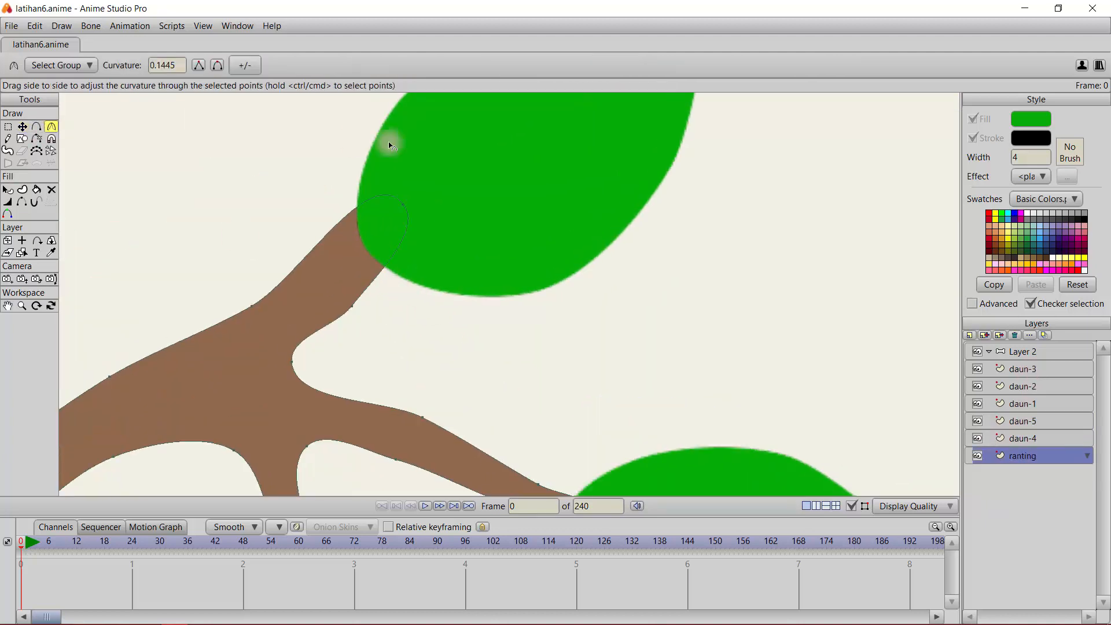
left_click(404, 205)
left_click_drag(364, 188, 305, 258)
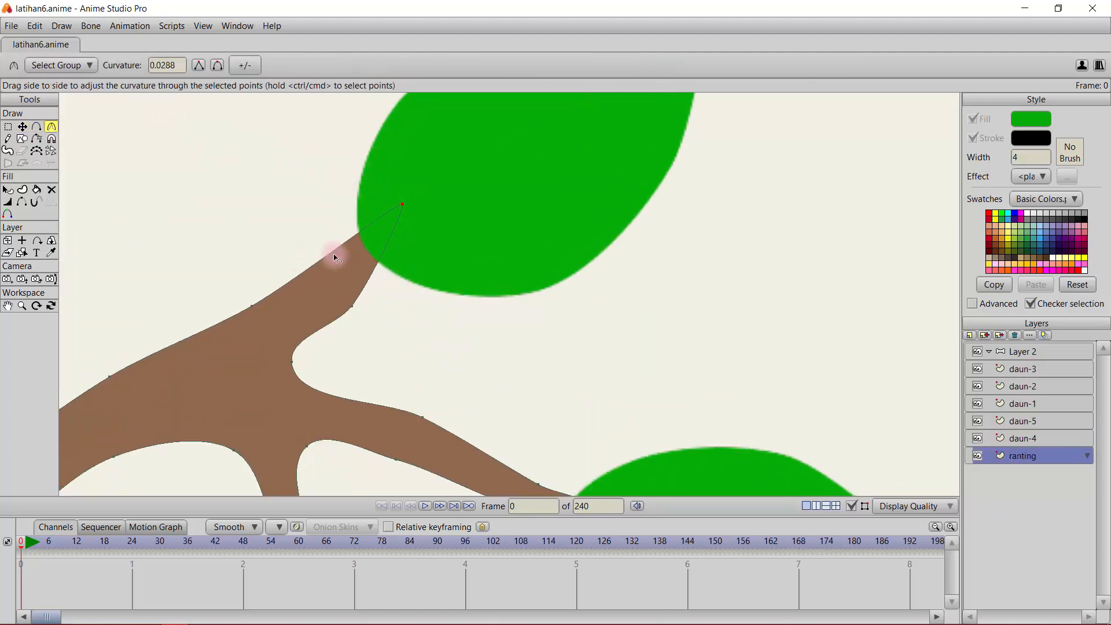
- Thin the top twig by moving its lower-edge point under the daun-1 leaf and nudging the fork point inward
left_click(22, 127)
left_click_drag(353, 306, 405, 216)
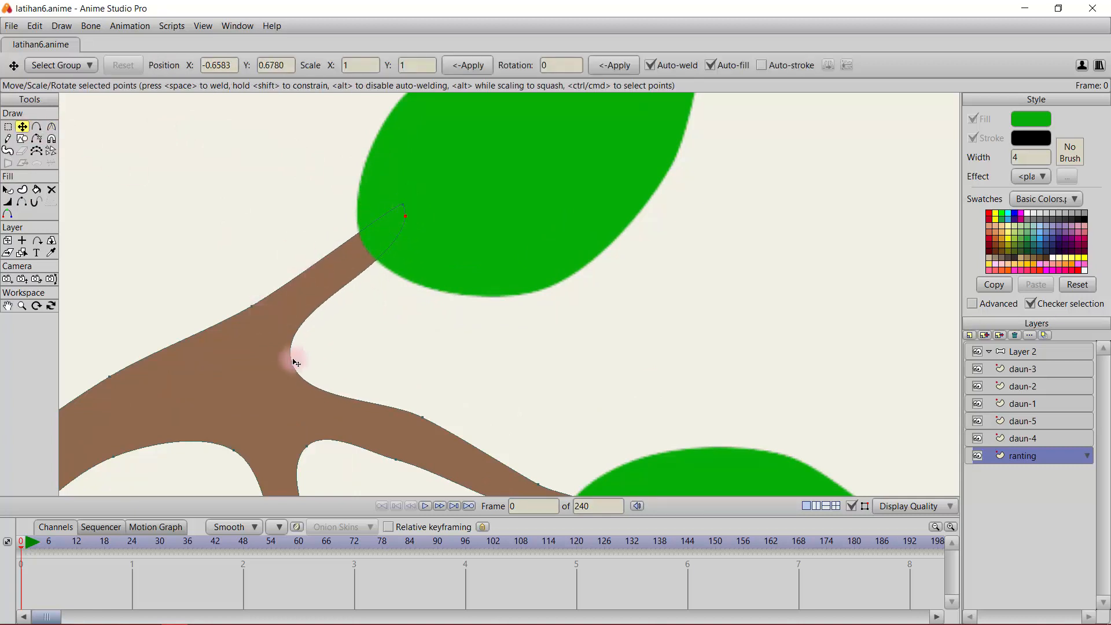
left_click_drag(291, 361, 283, 350)
- Adjust the upper-edge point of the middle twig leading to the daun-2 leaf to slim the twig
scroll(397, 381, "up", 3)
scroll(397, 380, "down", 5)
left_click_drag(459, 328, 574, 202)
left_click_drag(563, 255, 557, 268)
scroll(493, 273, "down", 3)
scroll(293, 437, "up", 1)
left_click_drag(293, 437, 395, 338)
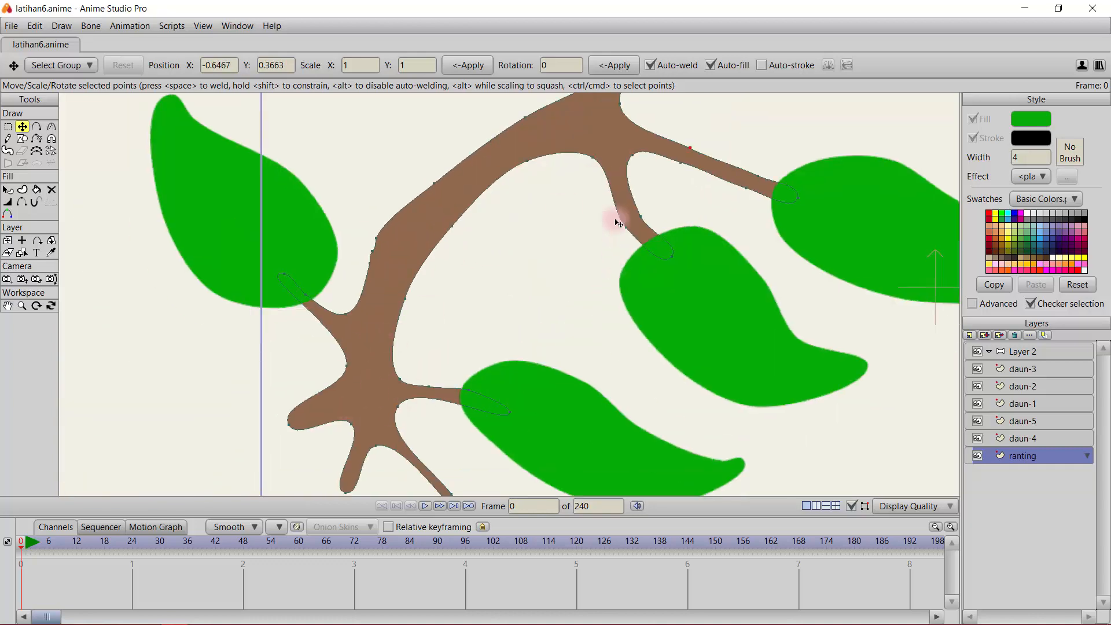
left_click_drag(653, 201, 419, 323)
scroll(467, 307, "down", 3)
left_click_drag(538, 170, 469, 308)
scroll(471, 311, "up", 3)
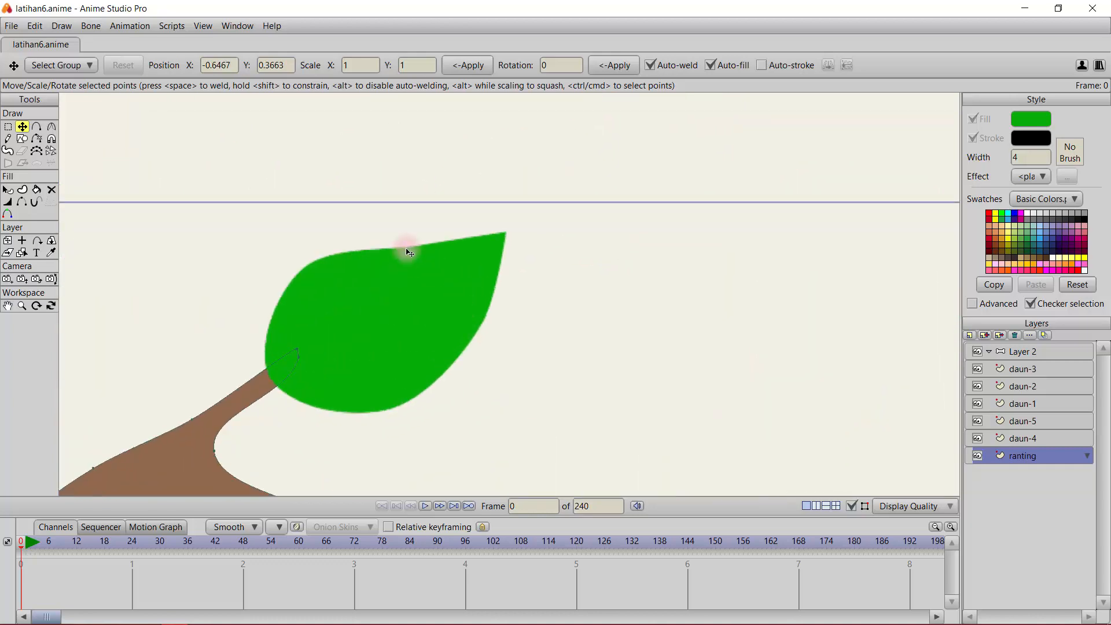
scroll(342, 272, "down", 5)
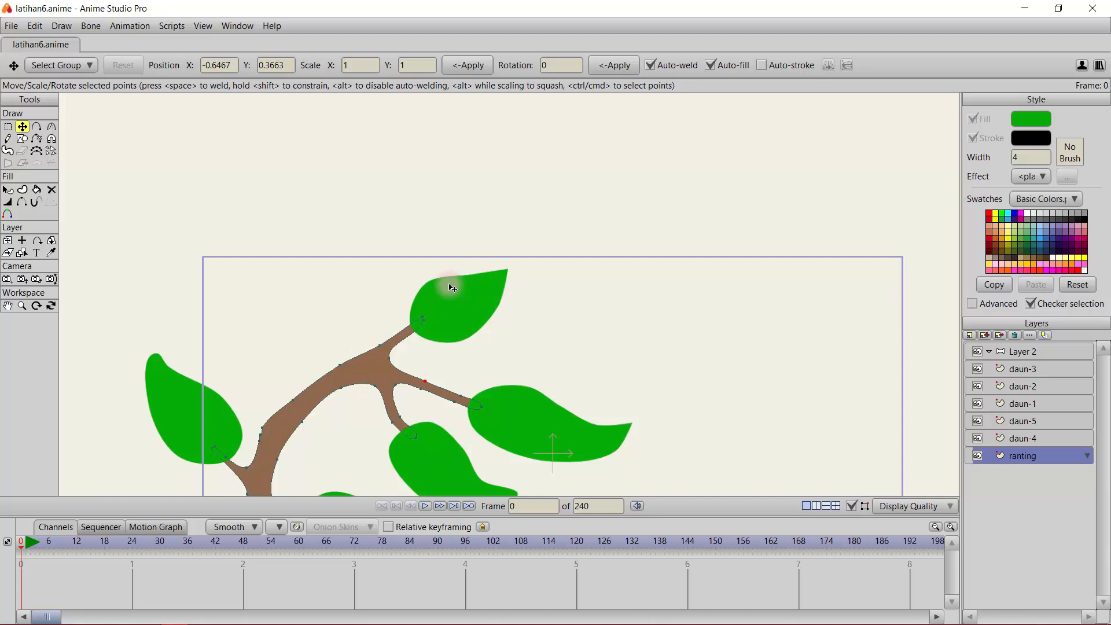
scroll(463, 323, "up", 4)
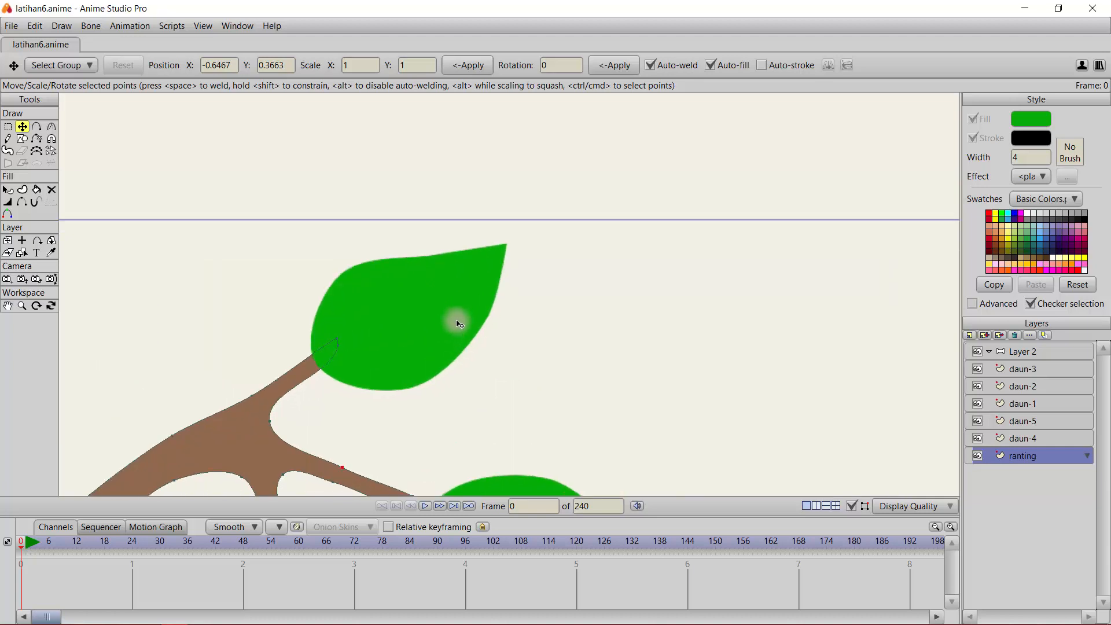
scroll(455, 320, "down", 1)
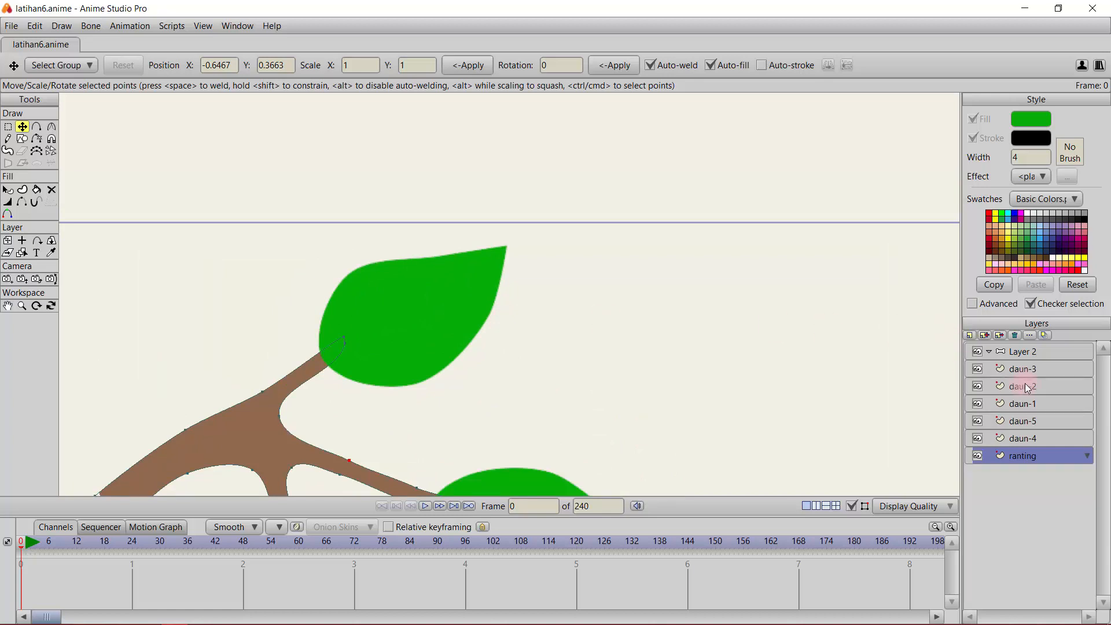
- Use the Layer Selector to activate the leaf layers by picking their shapes on the canvas, ending on daun-1
left_click(1032, 410)
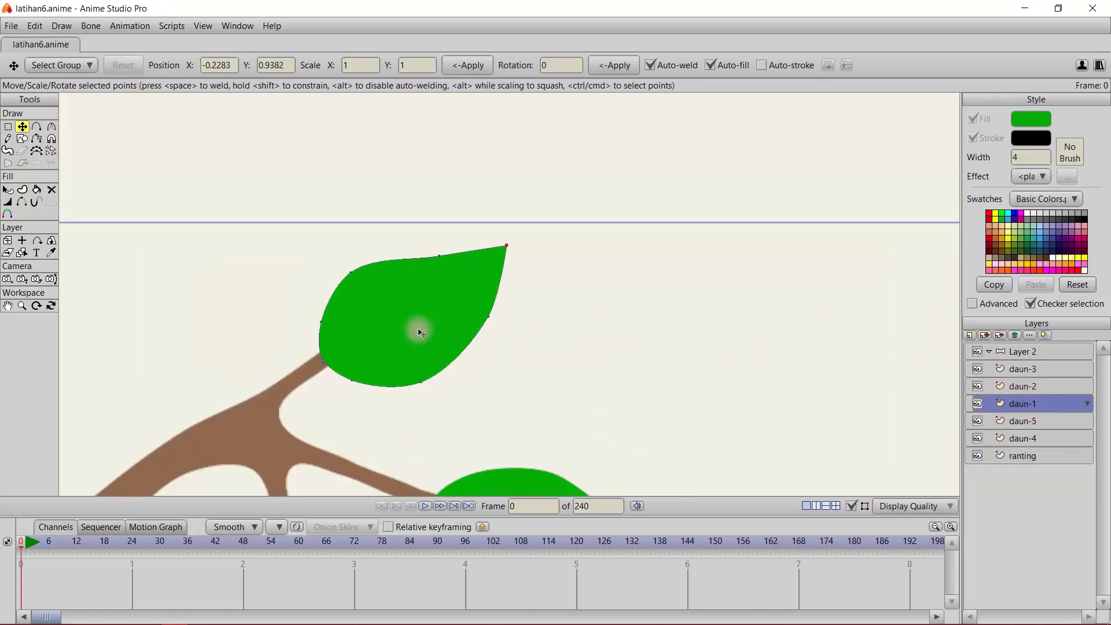
left_click(22, 253)
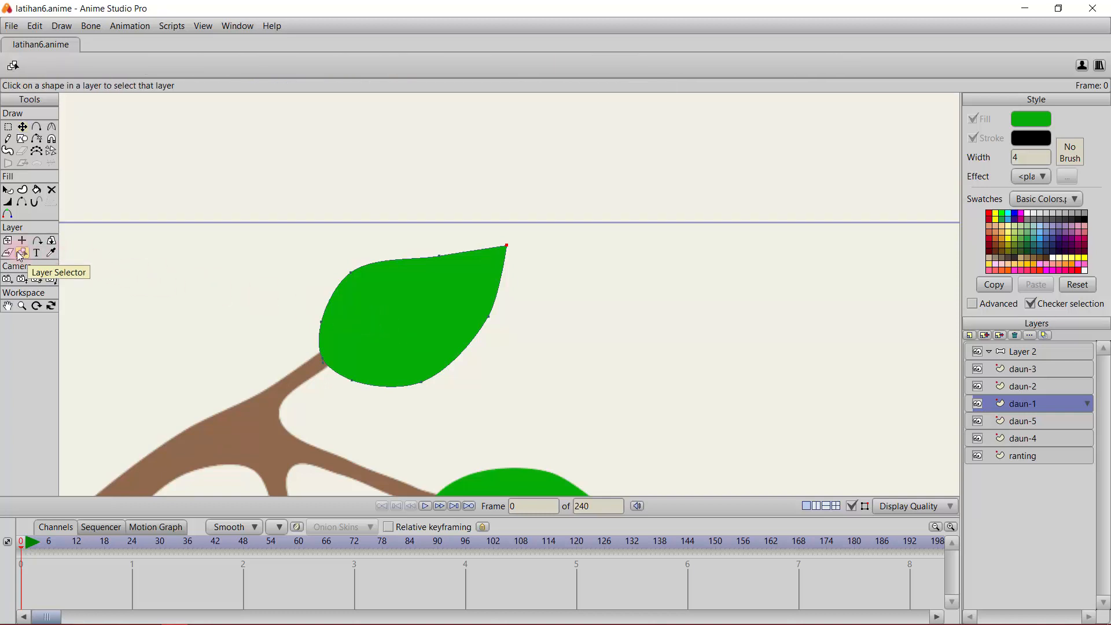
scroll(457, 330, "up", 2)
scroll(566, 463, "down", 8)
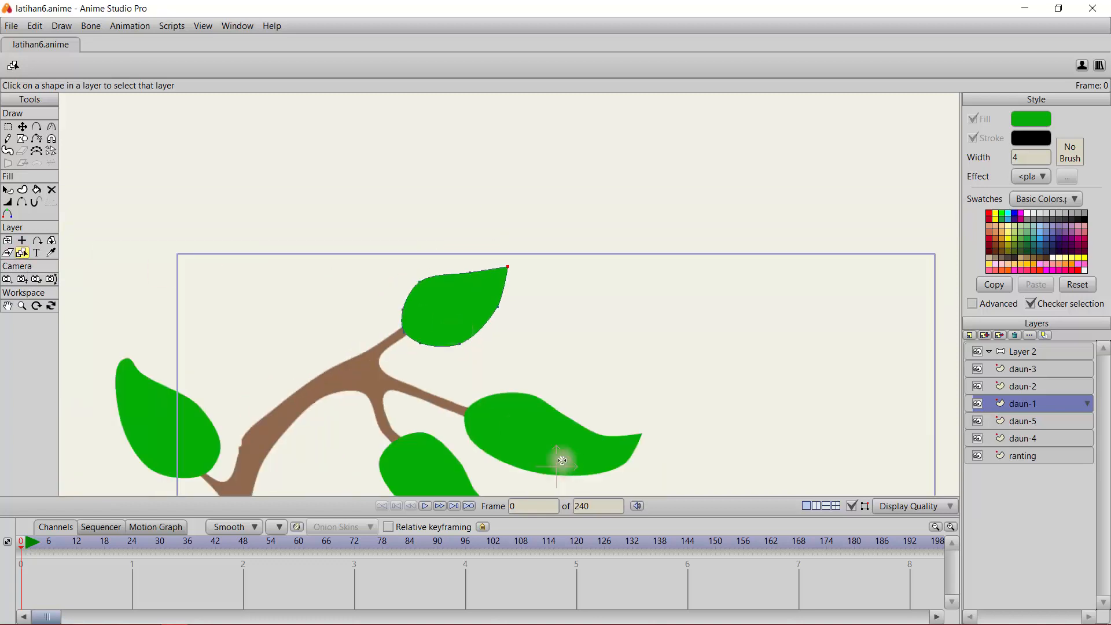
left_click(566, 464)
left_click_drag(512, 416, 575, 285)
left_click(493, 348)
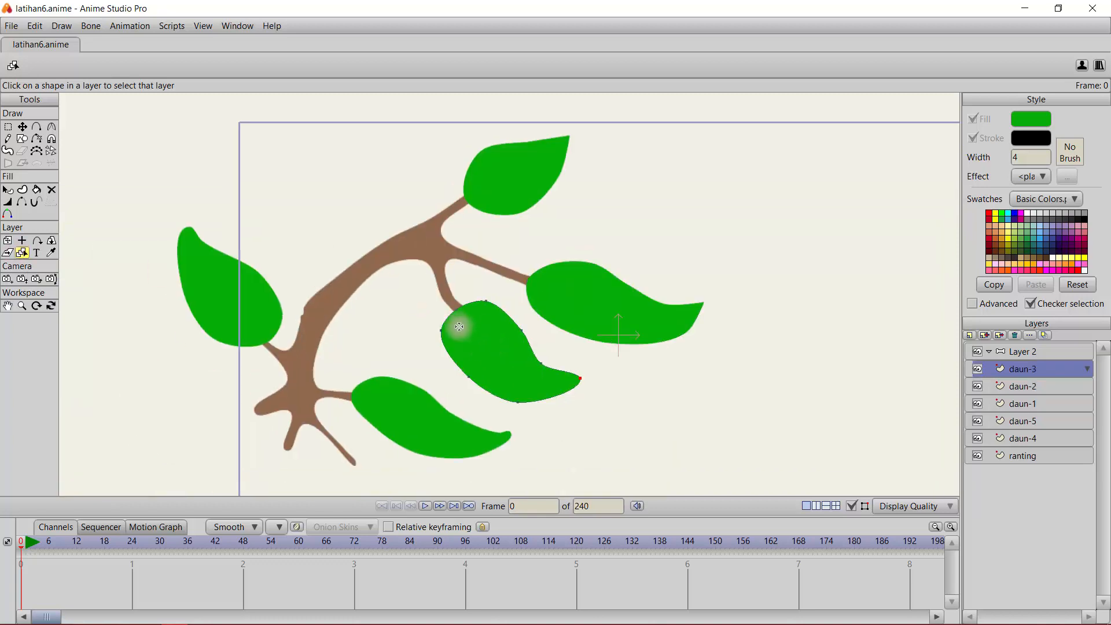
left_click(400, 415)
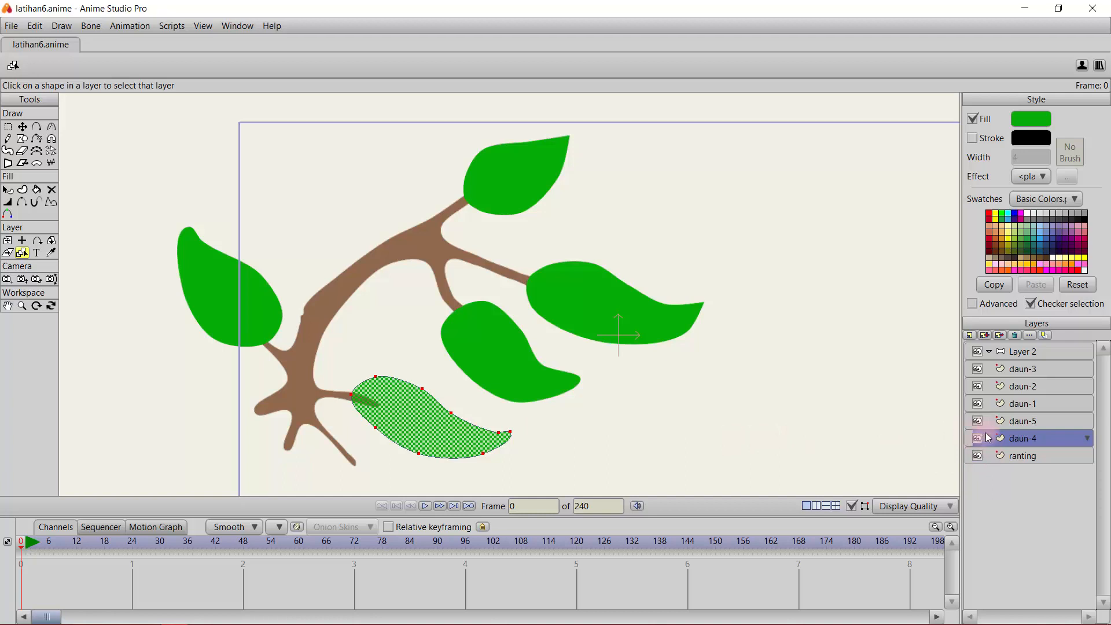
left_click(245, 321)
left_click(529, 346)
left_click(520, 175)
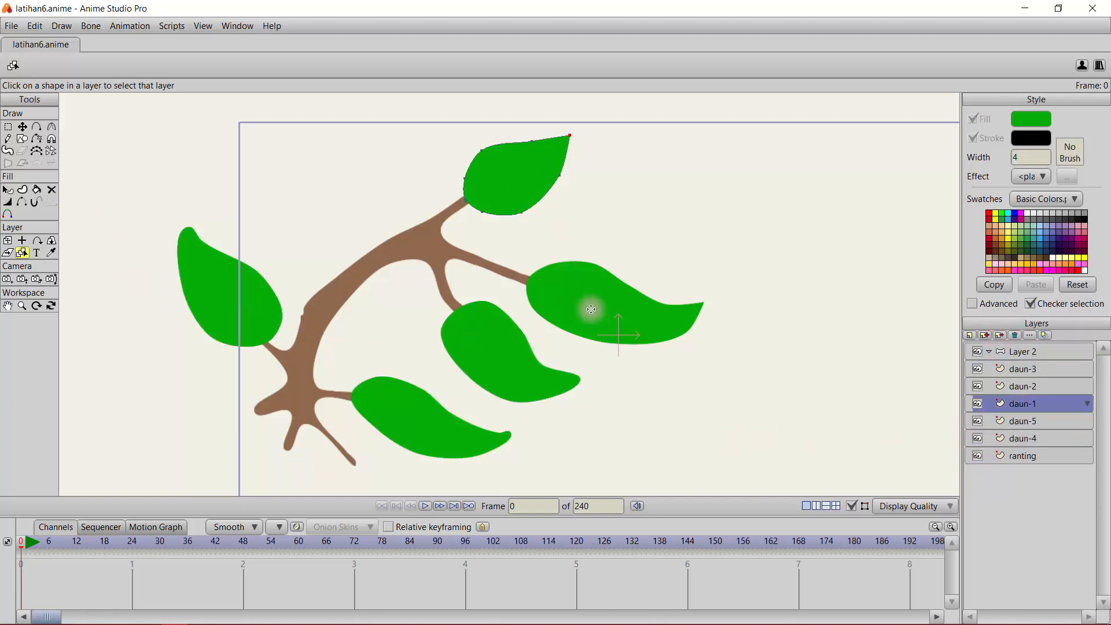
left_click(591, 309)
left_click(490, 358)
left_click(426, 419)
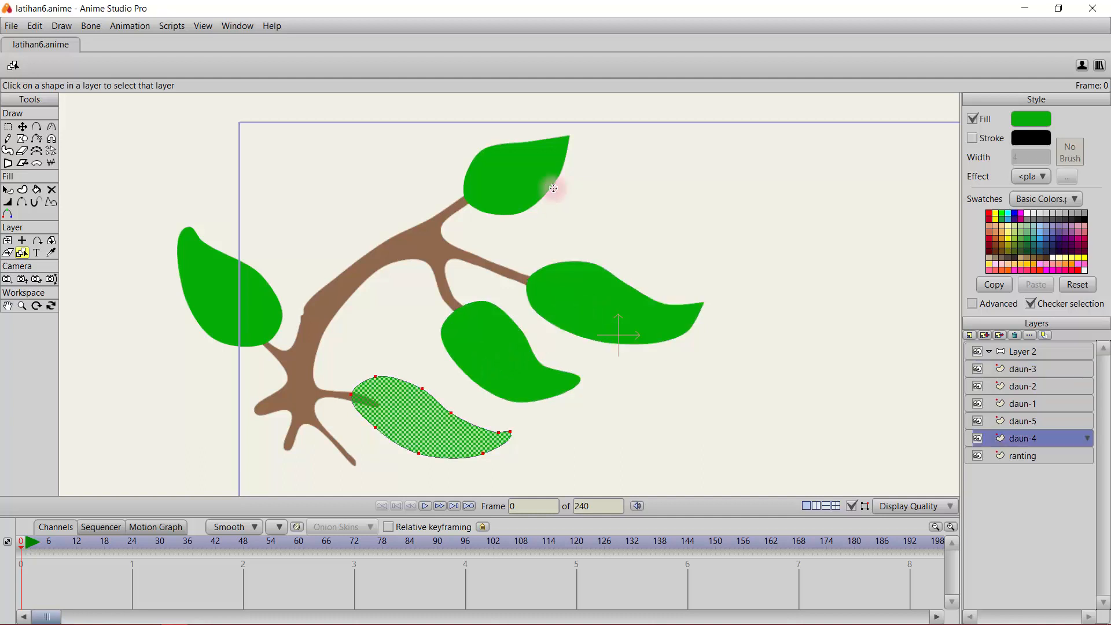
left_click(521, 168)
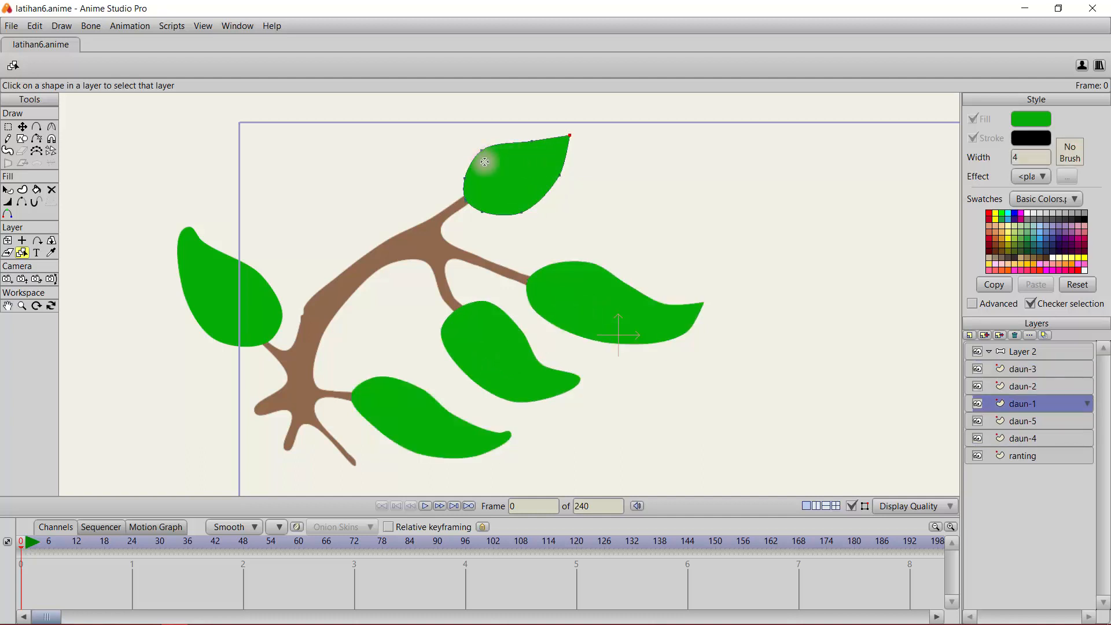
scroll(508, 181, "up", 4)
scroll(504, 180, "down", 6)
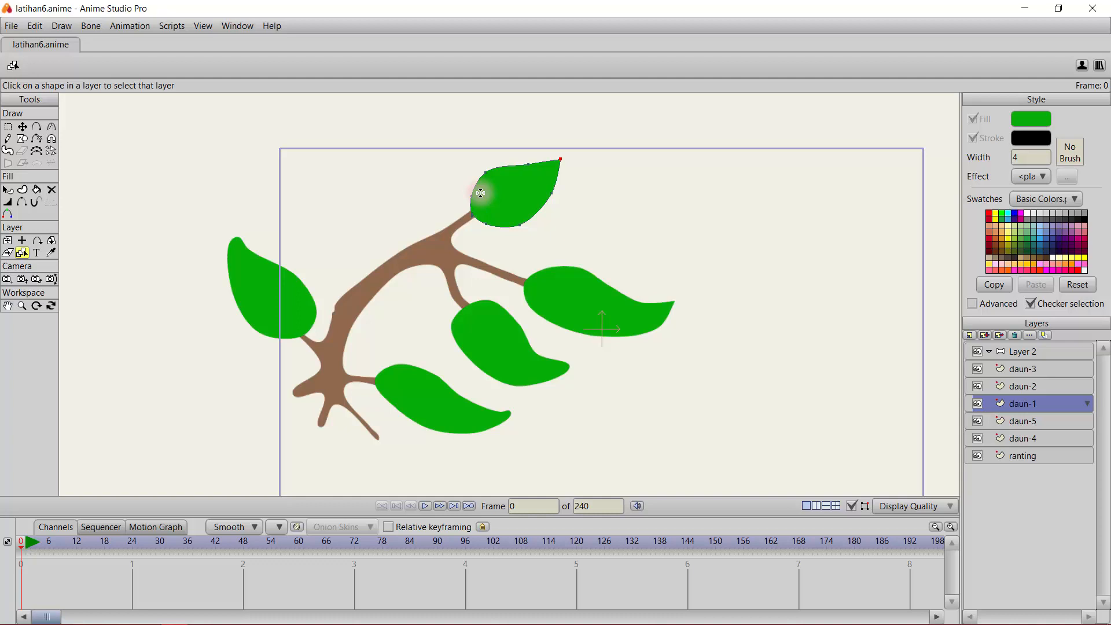
scroll(521, 209, "up", 3)
scroll(521, 213, "down", 4)
left_click_drag(618, 255, 503, 247)
- Add a bone layer named penjelasan-tulang above Layer 2
left_click(1020, 354)
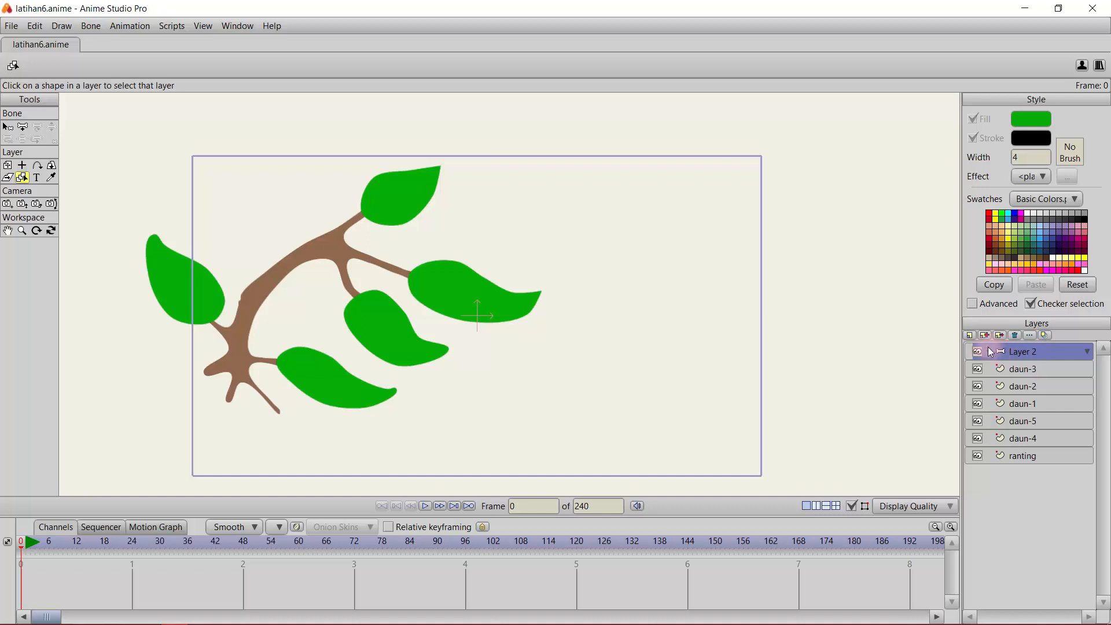
left_click(970, 335)
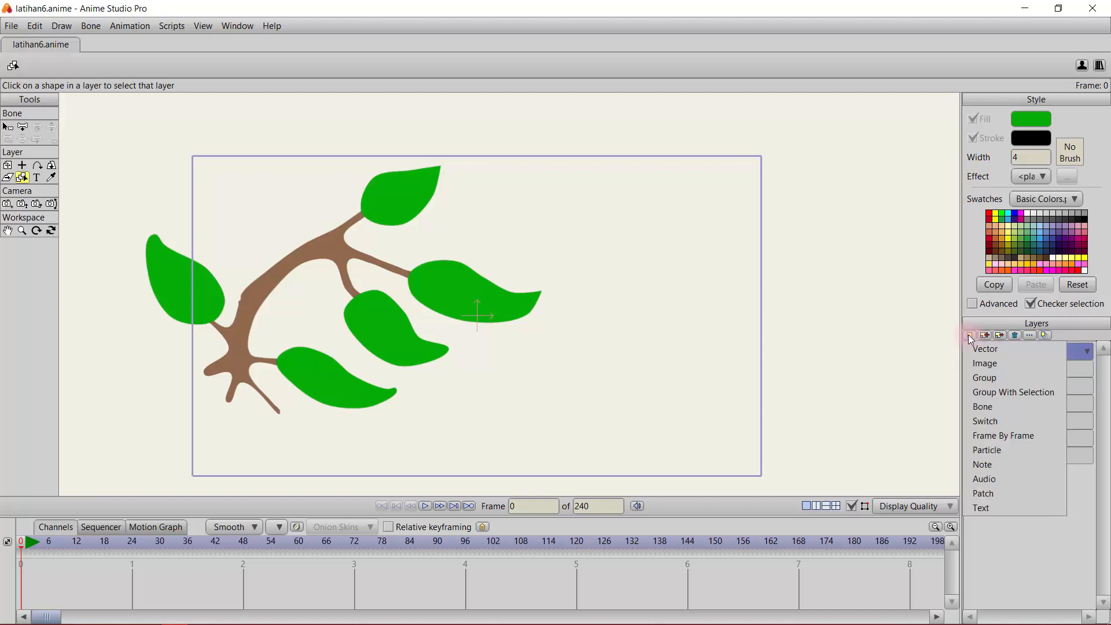
left_click(1002, 407)
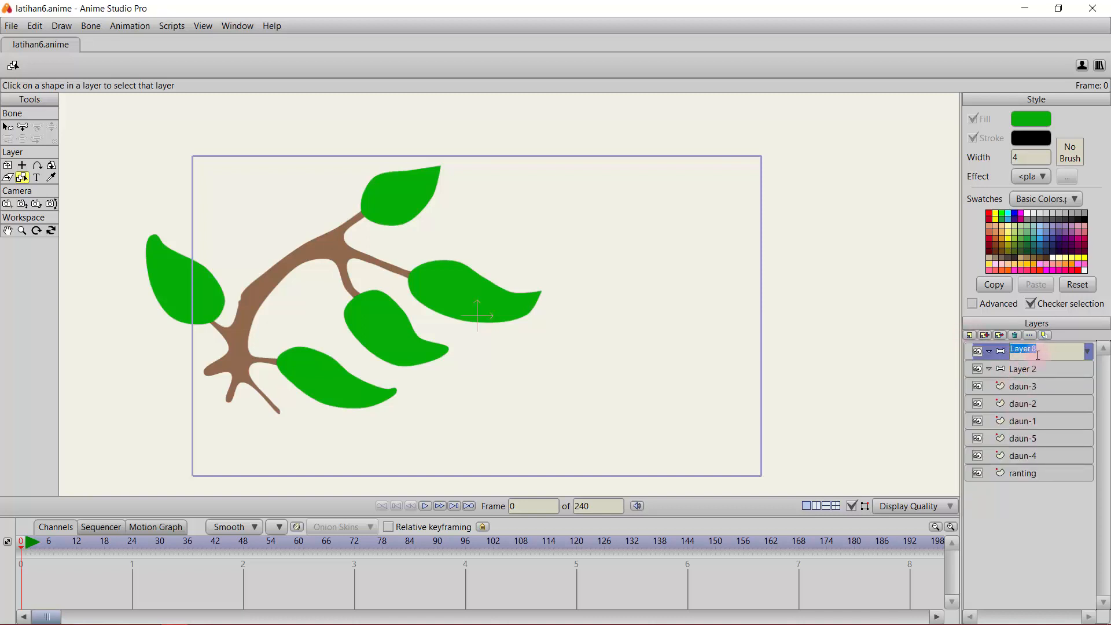
type("cenjelasan-tulang")
key("Return")
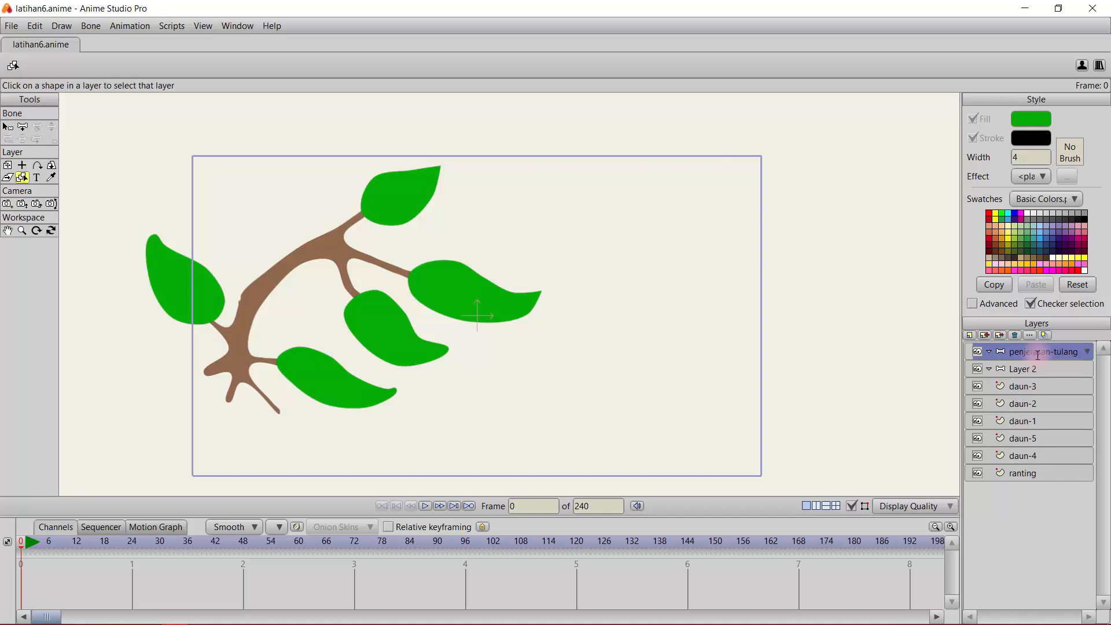
- Hide Layer 2 and all leaf and ranting layers, and activate the Add Bone tool on penjelasan-tulang
left_click_drag(980, 371, 980, 478)
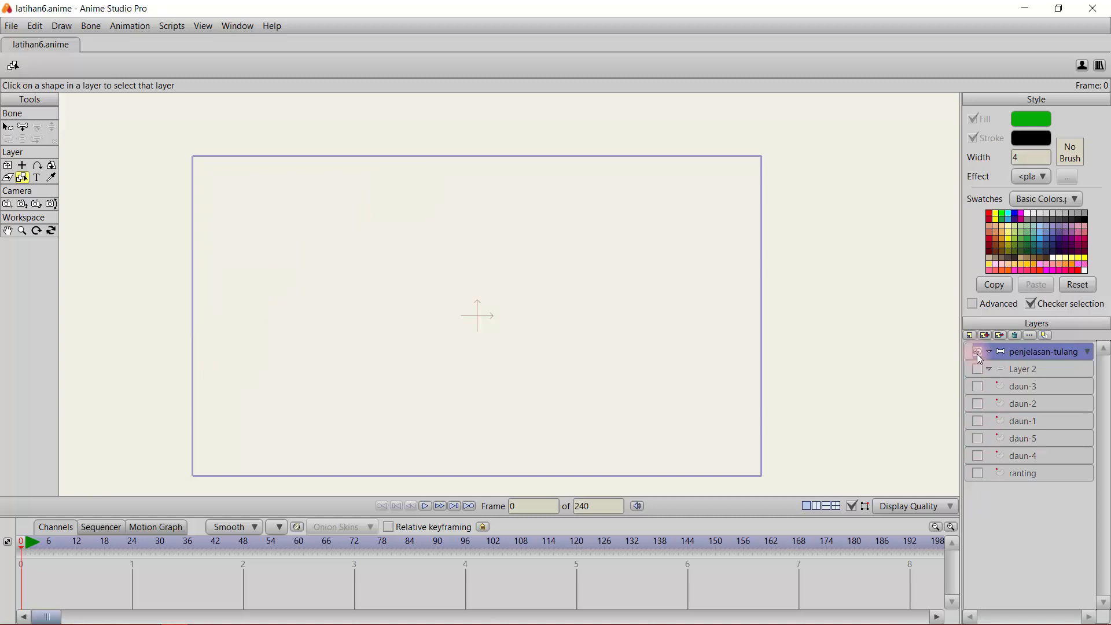
left_click(978, 472)
left_click(980, 472)
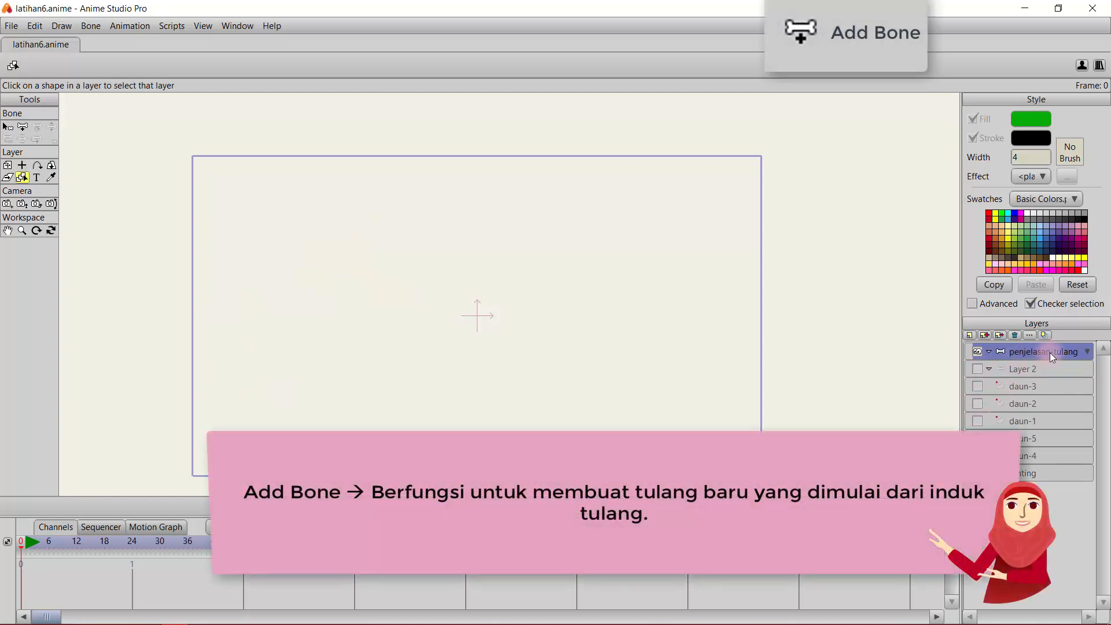
left_click(24, 132)
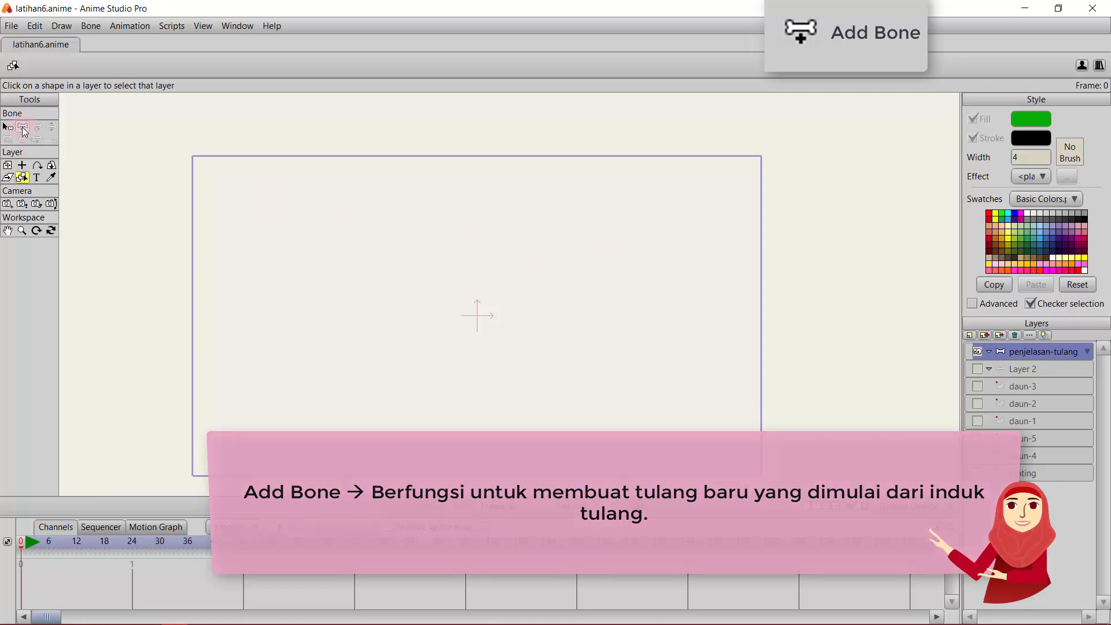
- Draw a long horizontal parent bone across the upper-left part of the canvas and name it induk
scroll(157, 215, "up", 2)
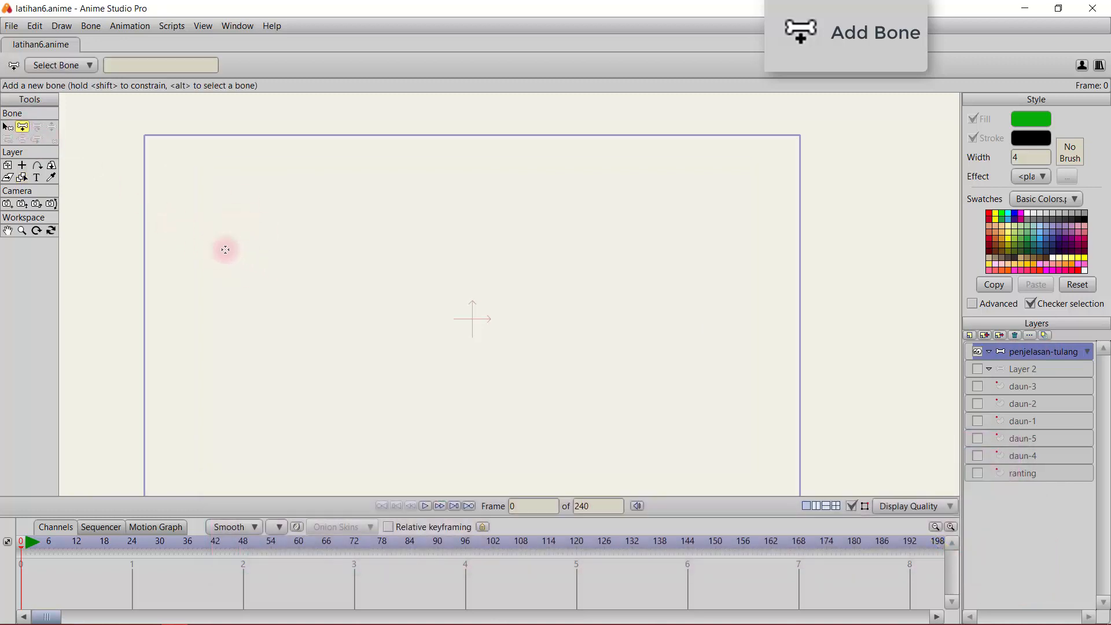
left_click_drag(210, 246, 404, 245)
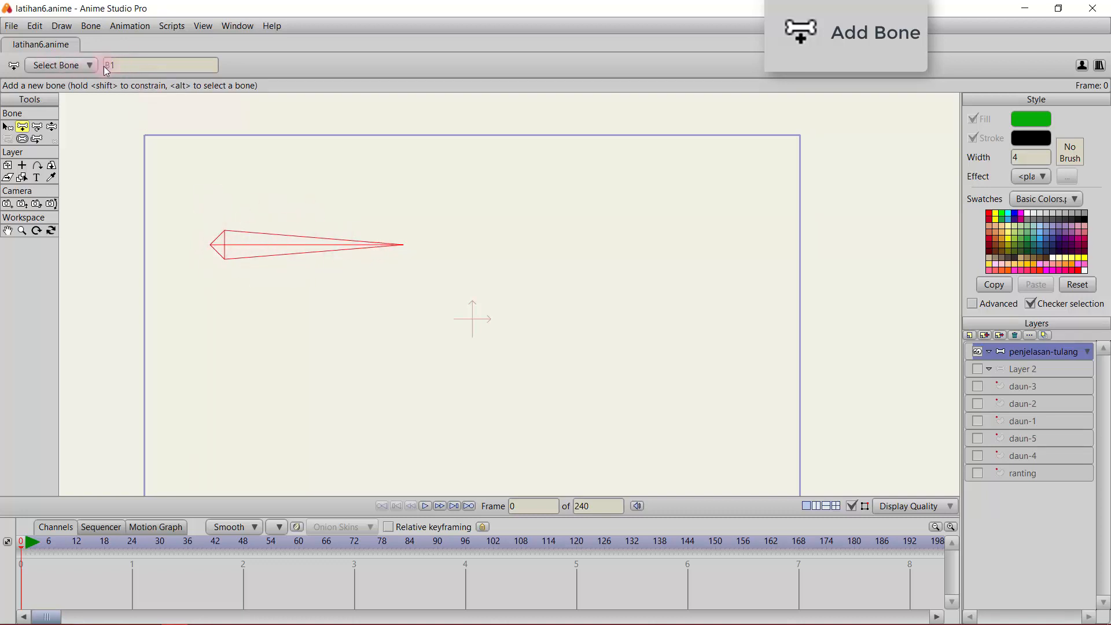
double_click(127, 67)
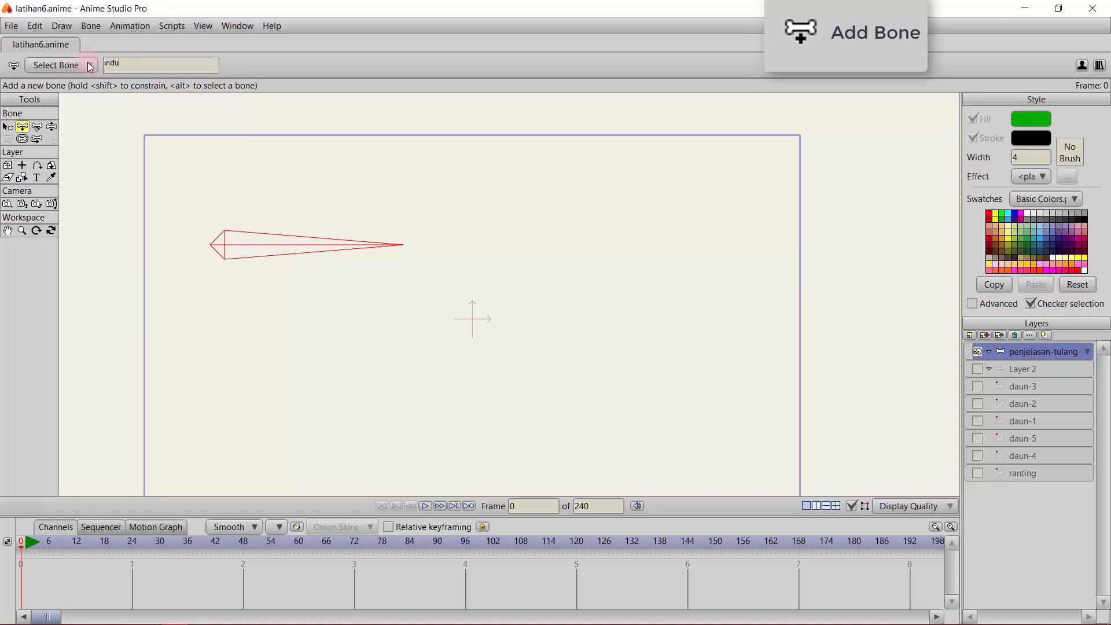
type("induk")
key("Return")
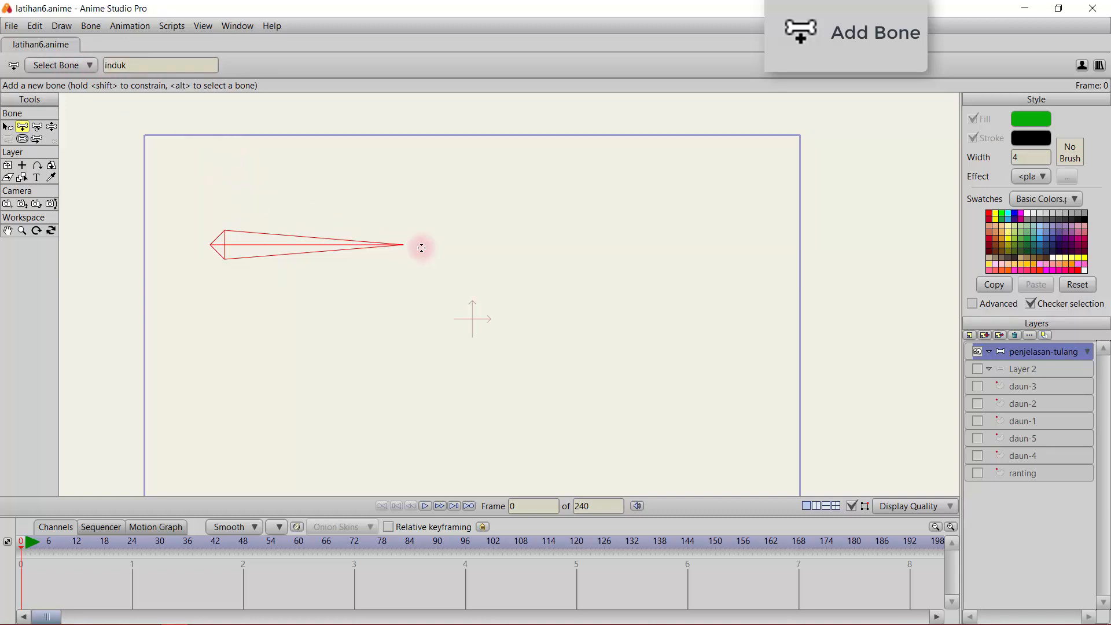
- Add two shorter horizontal child bones end to end, continuing from the tip of the induk bone
left_click_drag(410, 247, 515, 245)
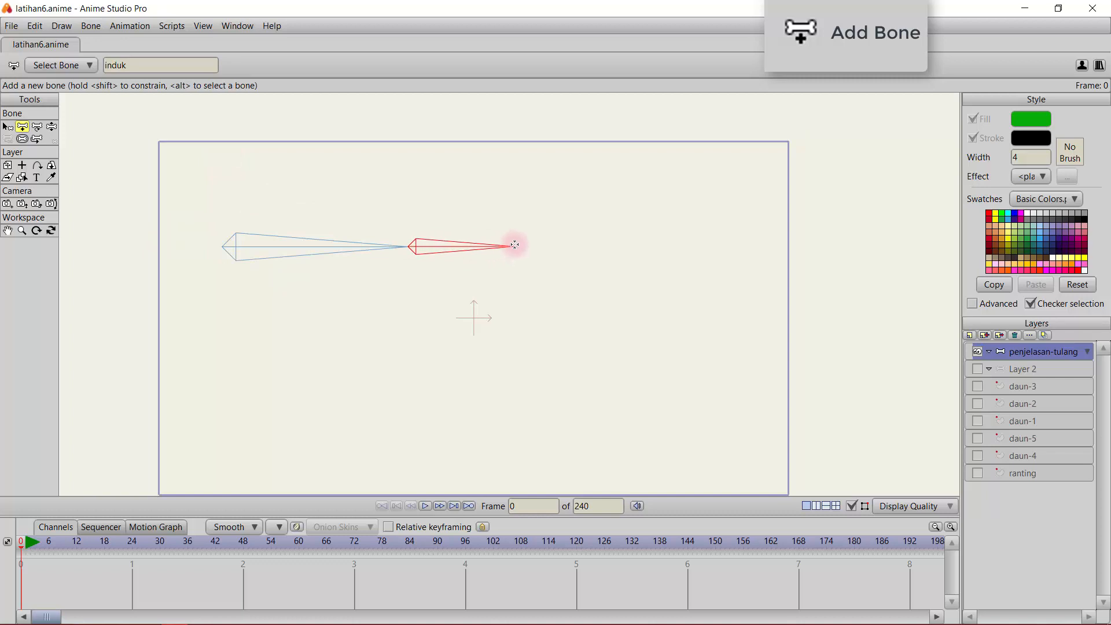
left_click_drag(515, 245, 515, 245)
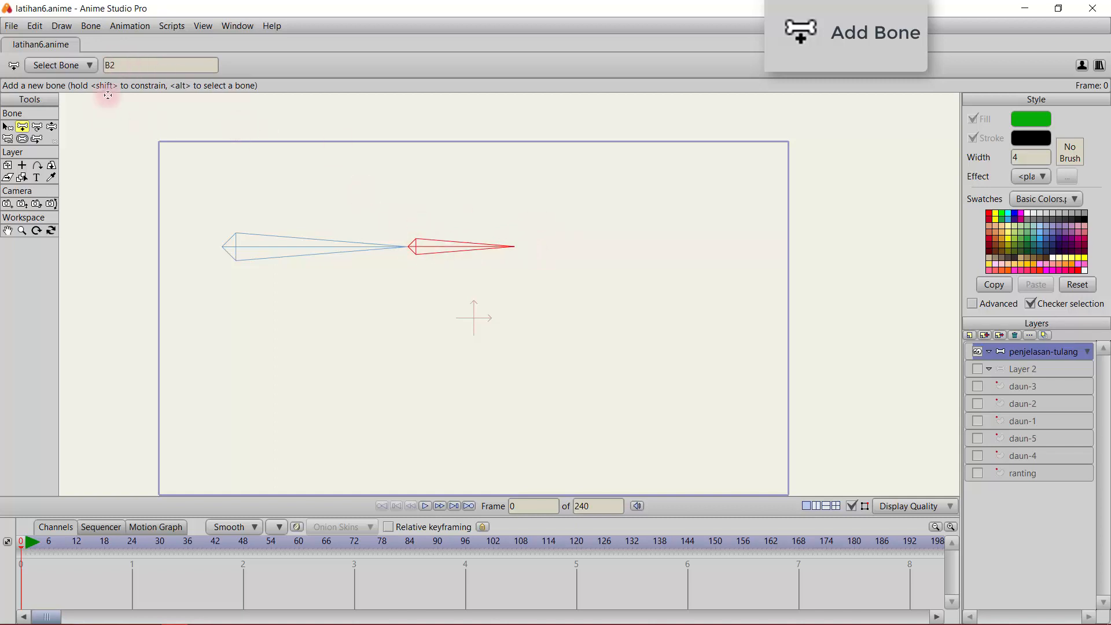
left_click_drag(517, 247, 614, 247)
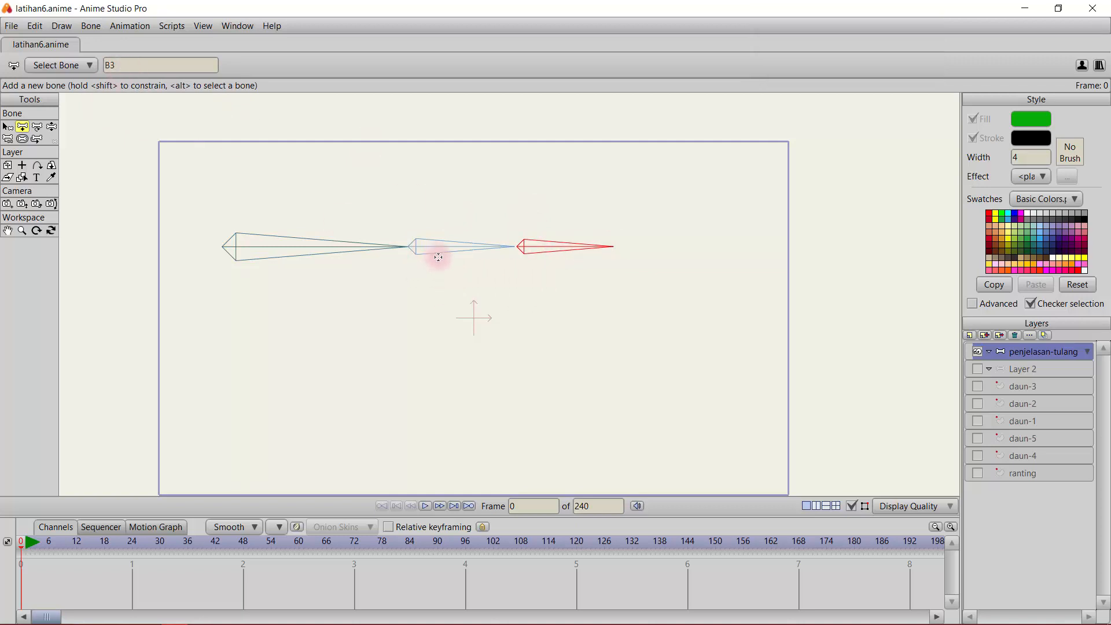
- Use Transform Bone to shorten the end bone of the chain to a length of about 0.47
scroll(437, 255, "up", 1)
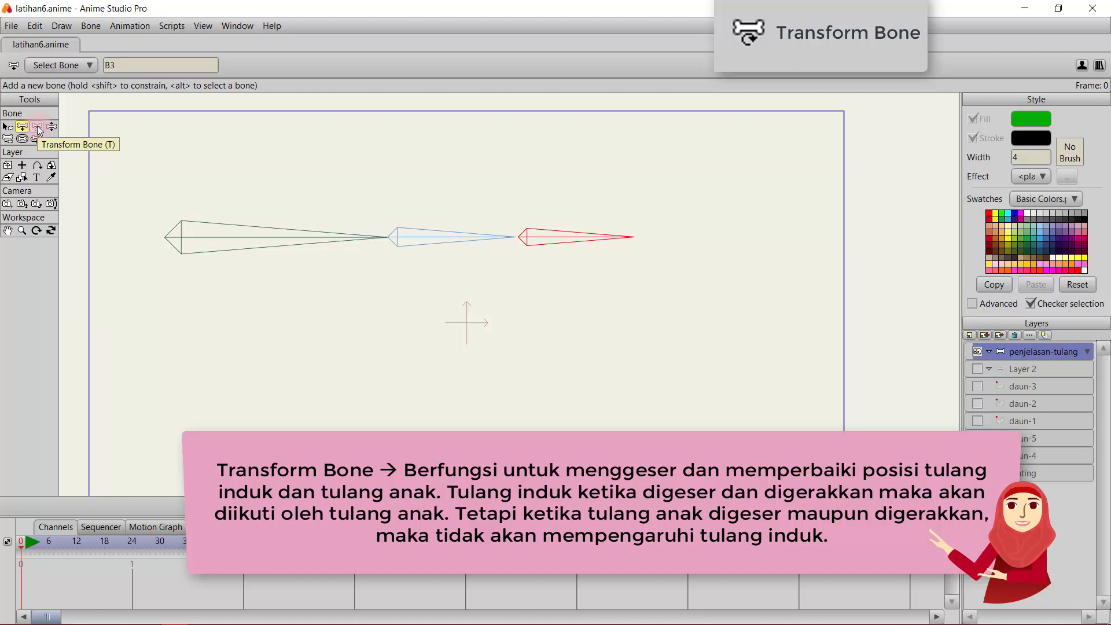
left_click(37, 128)
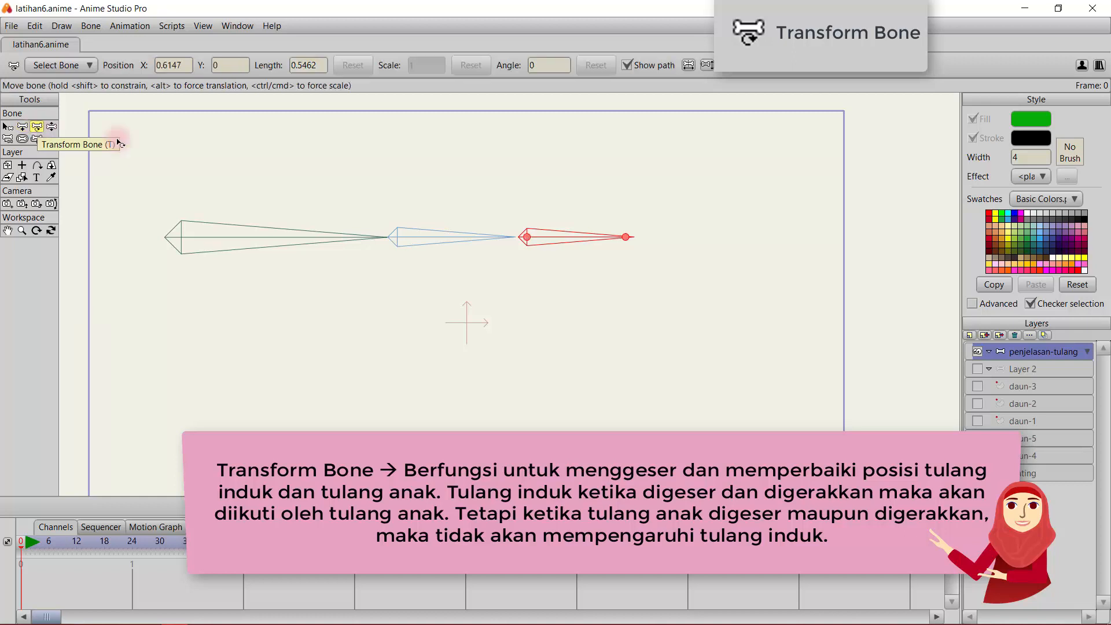
mouse_move(630, 239)
left_mouse_down()
mouse_move(560, 238)
mouse_move(652, 238)
mouse_move(580, 232)
mouse_move(617, 247)
mouse_move(616, 238)
mouse_move(575, 238)
mouse_move(617, 236)
left_mouse_up()
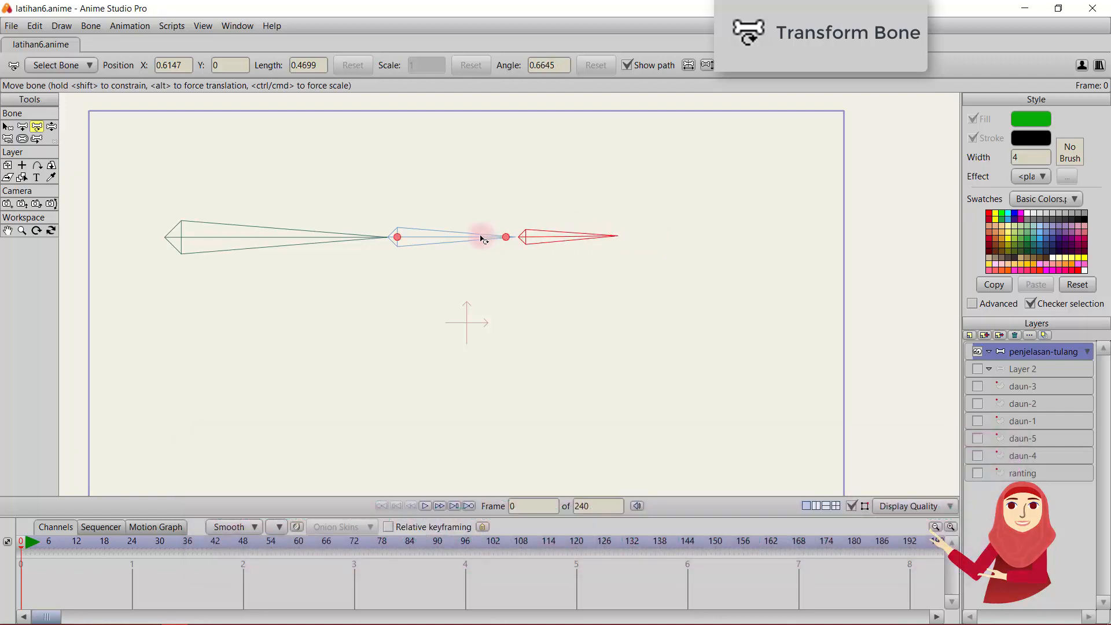
left_click(126, 203)
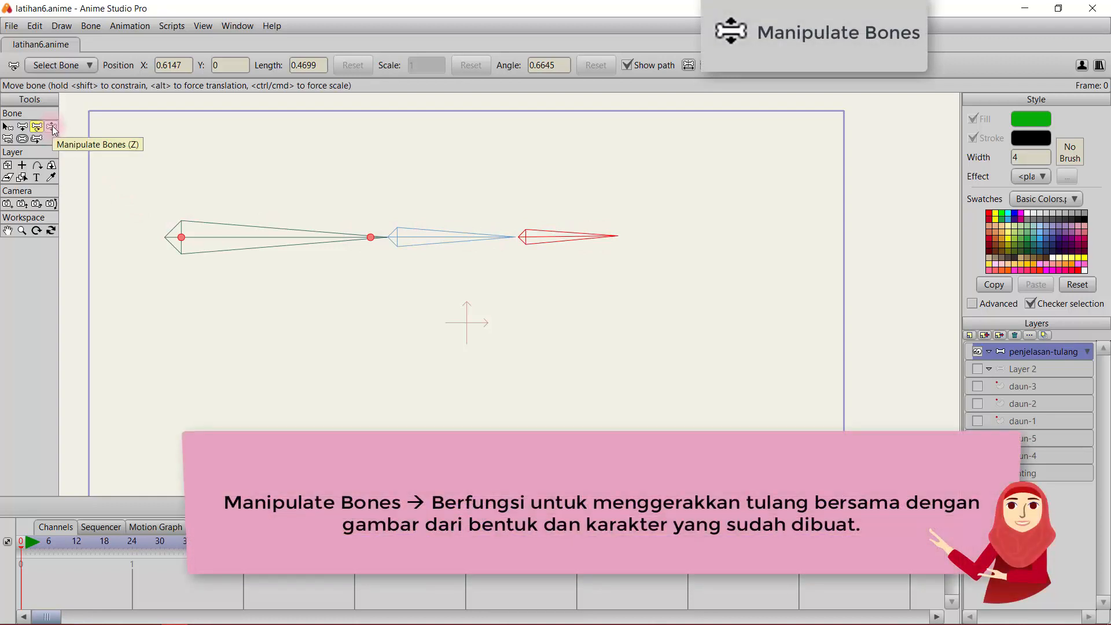
- Test how the induk bone and its child bones move together and individually with Manipulate Bones
left_click(51, 126)
left_click_drag(566, 238, 545, 220)
left_click_drag(273, 250, 311, 234)
mouse_move(405, 239)
left_mouse_down()
mouse_move(409, 263)
mouse_move(399, 246)
mouse_move(377, 272)
mouse_move(394, 247)
left_mouse_up()
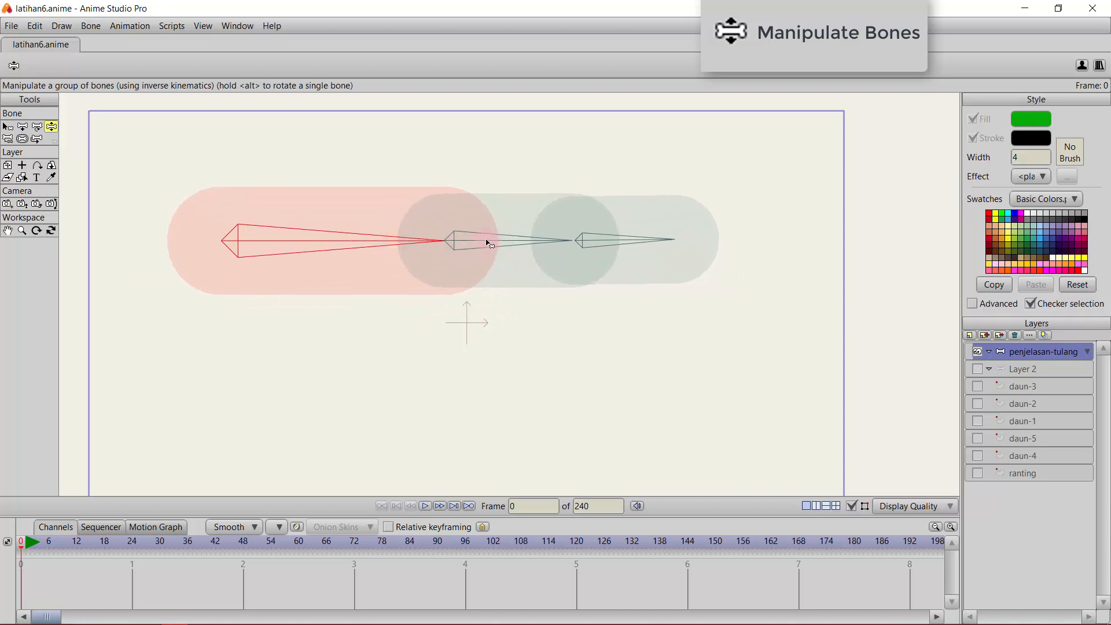
left_click_drag(610, 242, 471, 216)
left_click(424, 241)
left_click(470, 236)
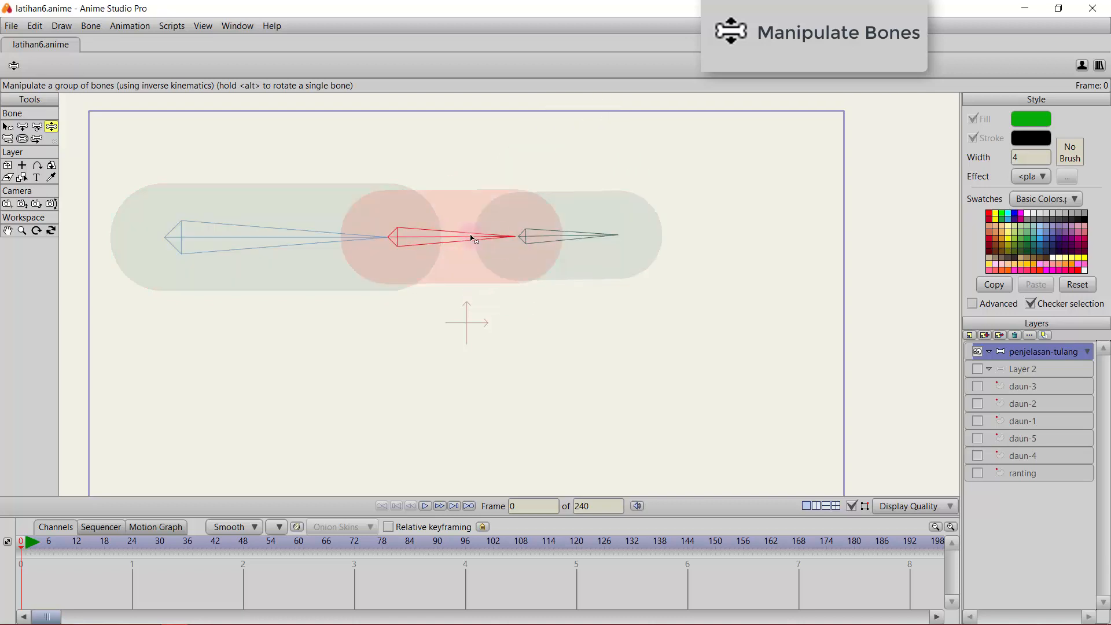
left_click_drag(458, 244, 467, 334)
left_click_drag(519, 367, 583, 234)
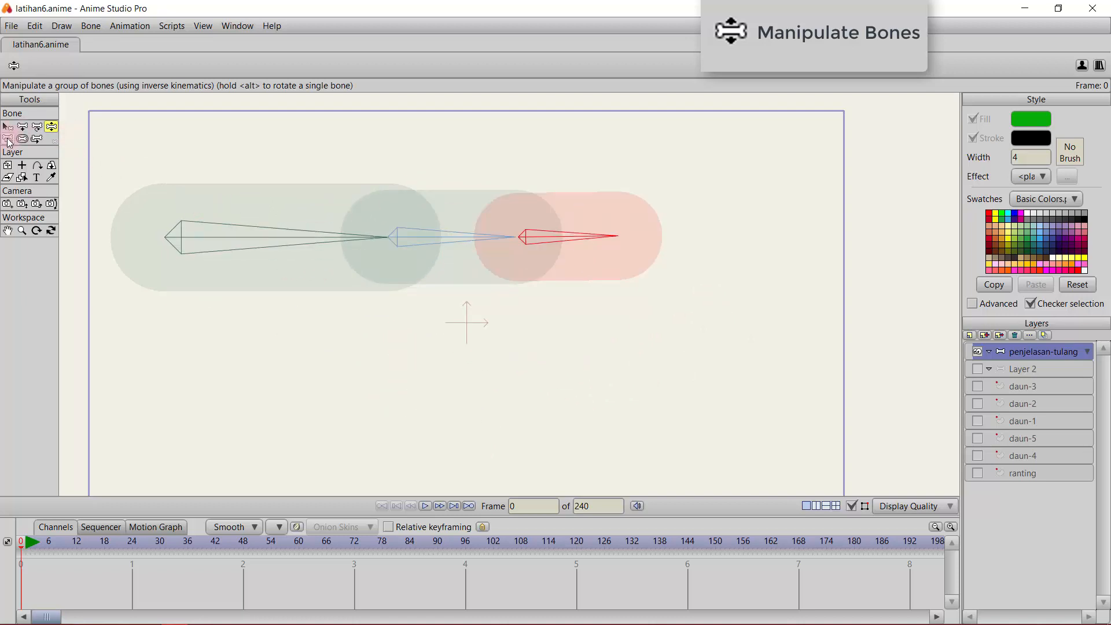
- Activate Reparent Bone and examine the parent arrows linking the three bones of the chain
left_click(9, 144)
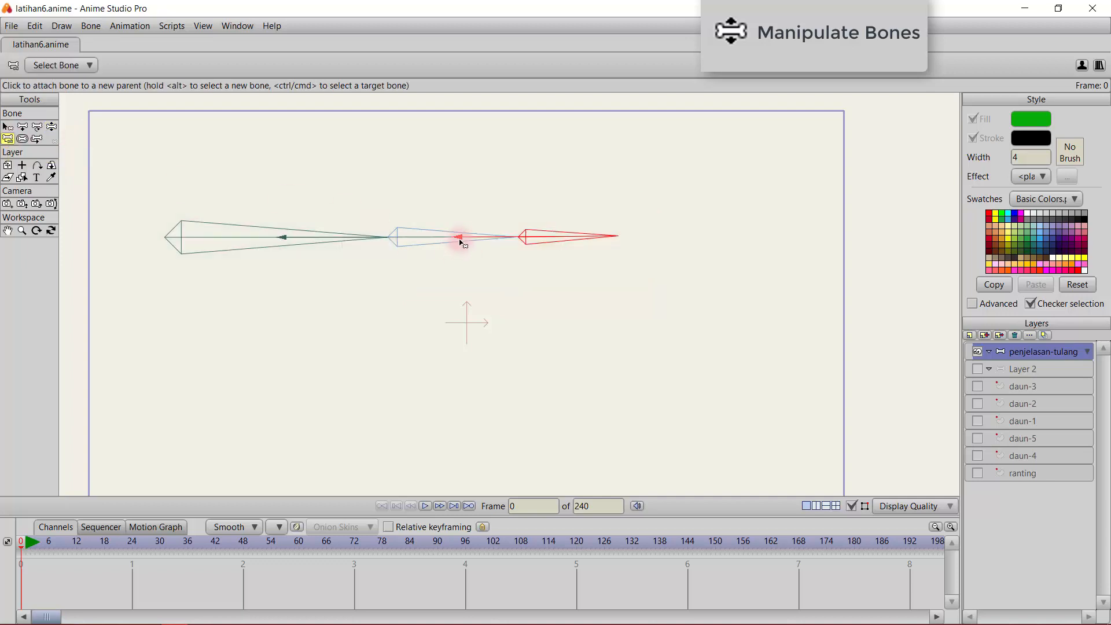
scroll(428, 247, "up", 3)
left_click_drag(345, 237, 554, 275)
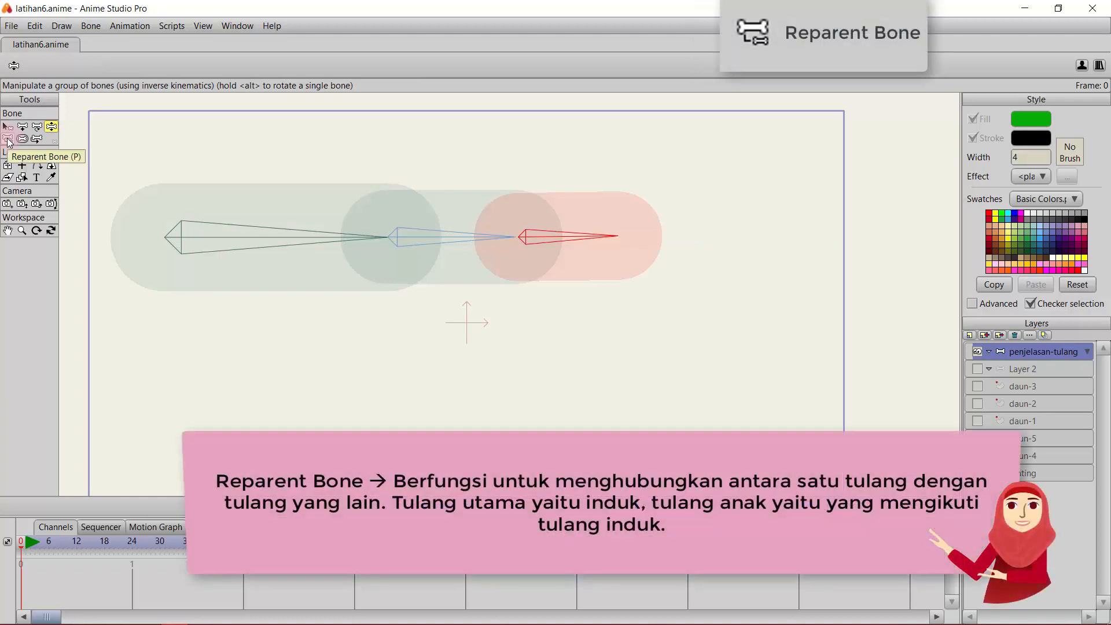
left_click(8, 139)
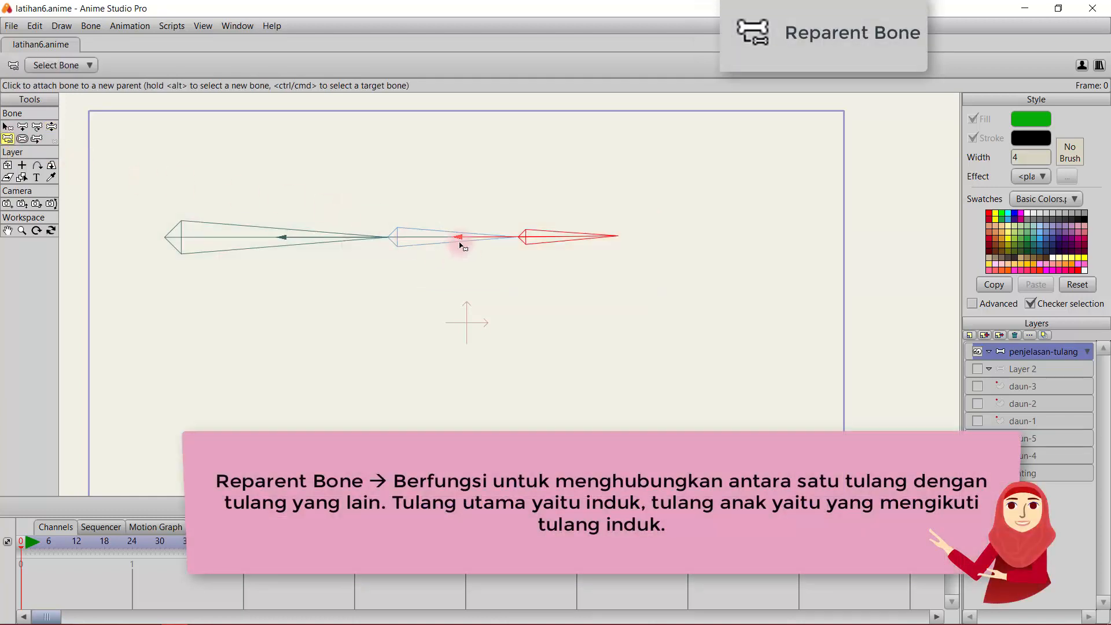
scroll(429, 246, "up", 5)
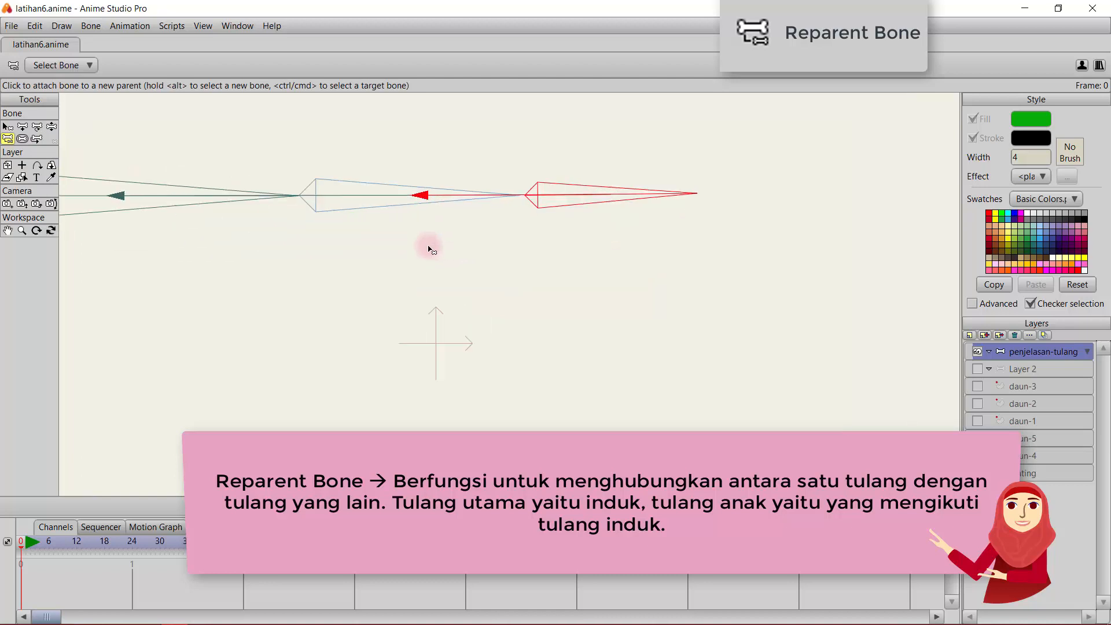
left_click_drag(360, 245, 553, 275)
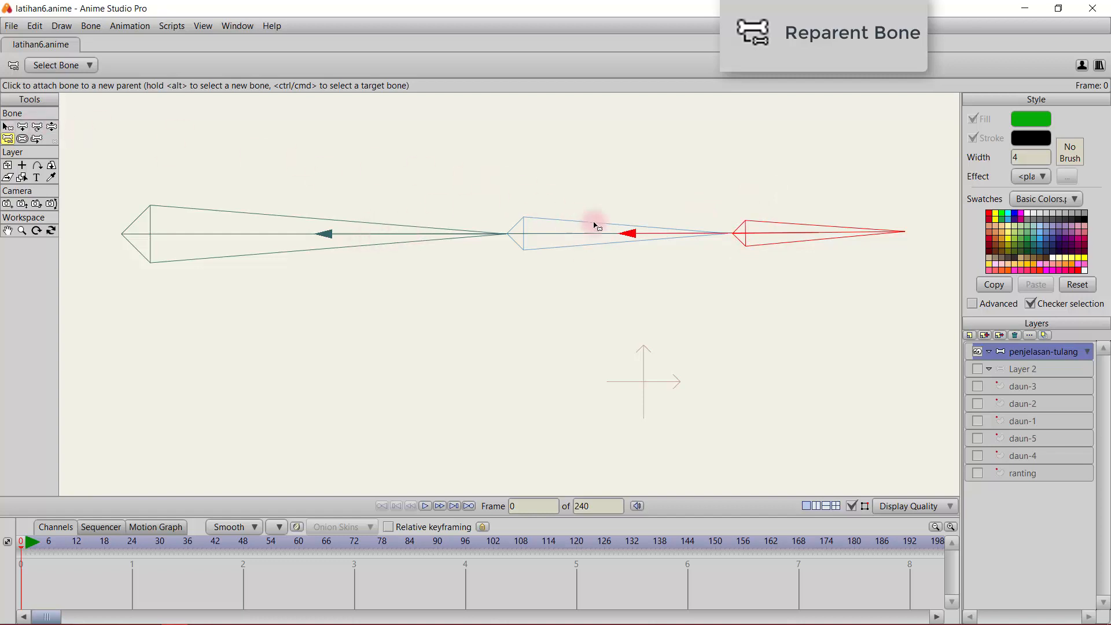
- Select the end bone B3 and reparent it directly to the induk bone
left_click(8, 127)
left_click(675, 234)
left_click(776, 231)
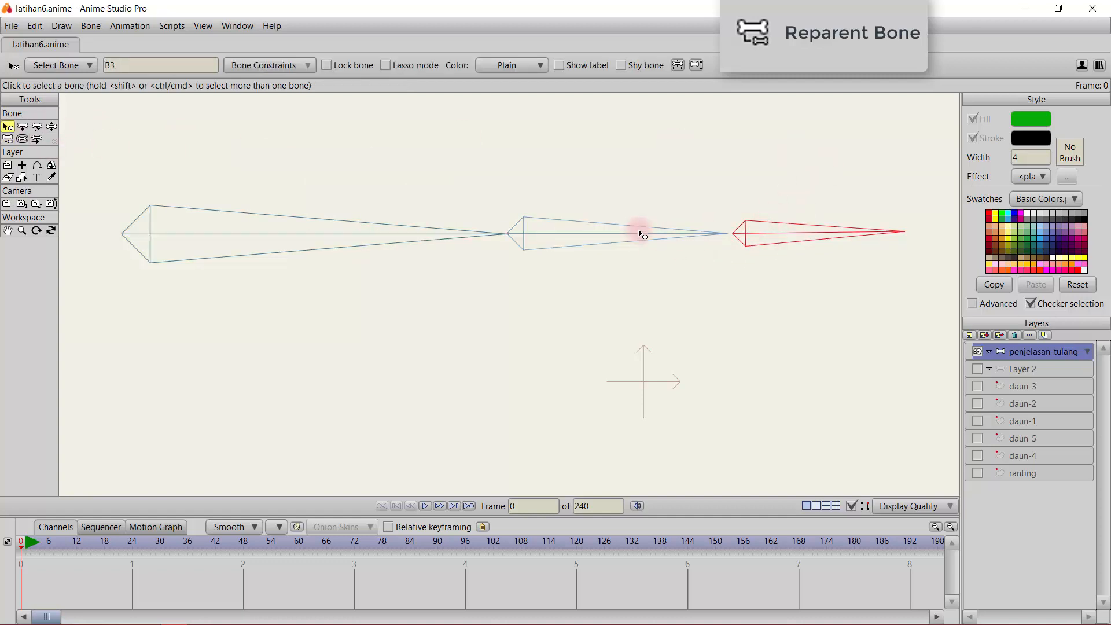
left_click(7, 140)
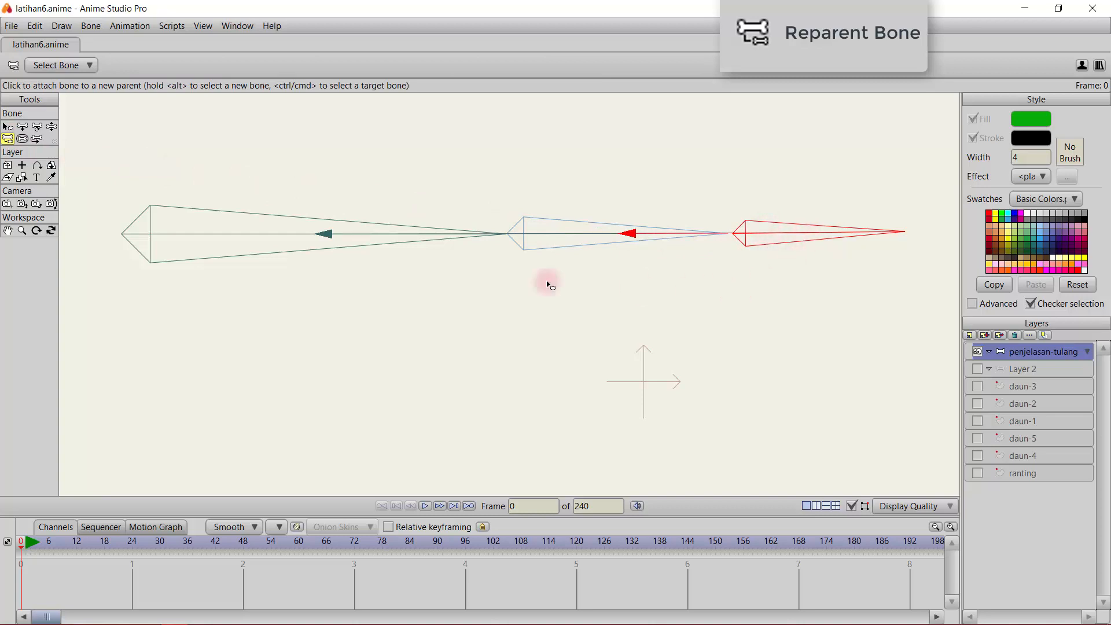
left_click(238, 232)
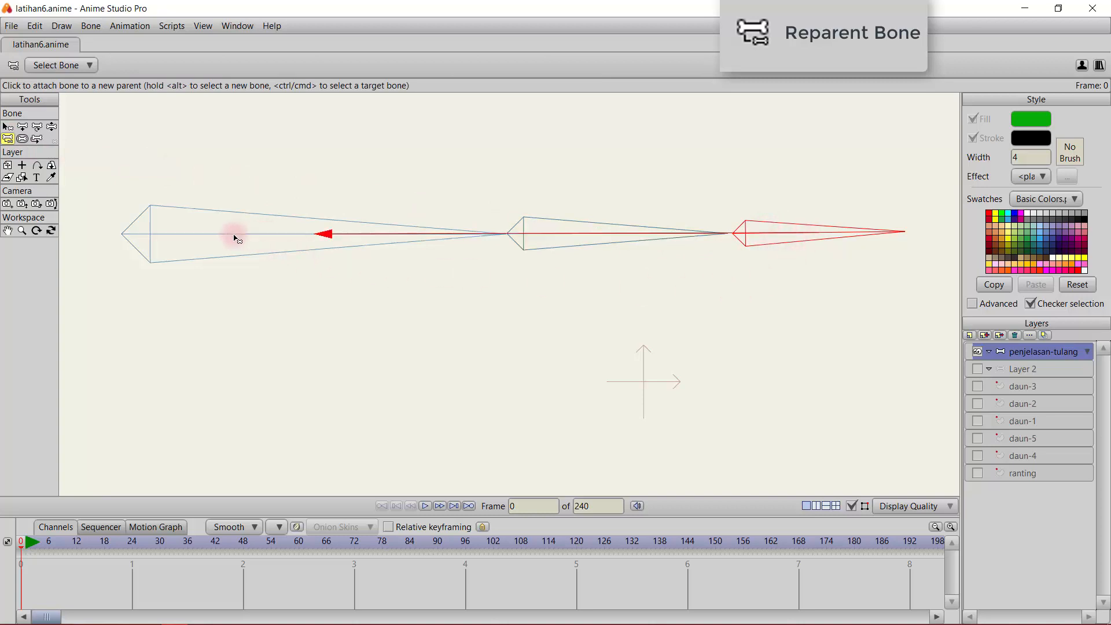
- Test the end bone's movement with Manipulate Bones and recheck its parent arrow with Reparent Bone
left_click(51, 127)
mouse_move(791, 241)
left_mouse_down()
mouse_move(851, 206)
mouse_move(794, 200)
left_mouse_up()
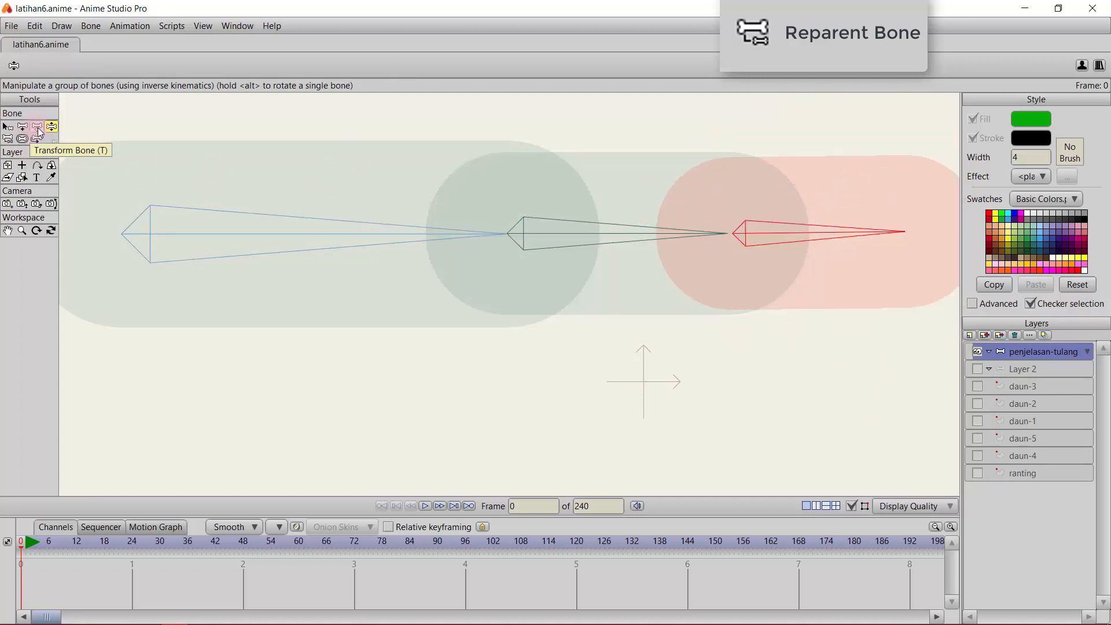
left_click(8, 139)
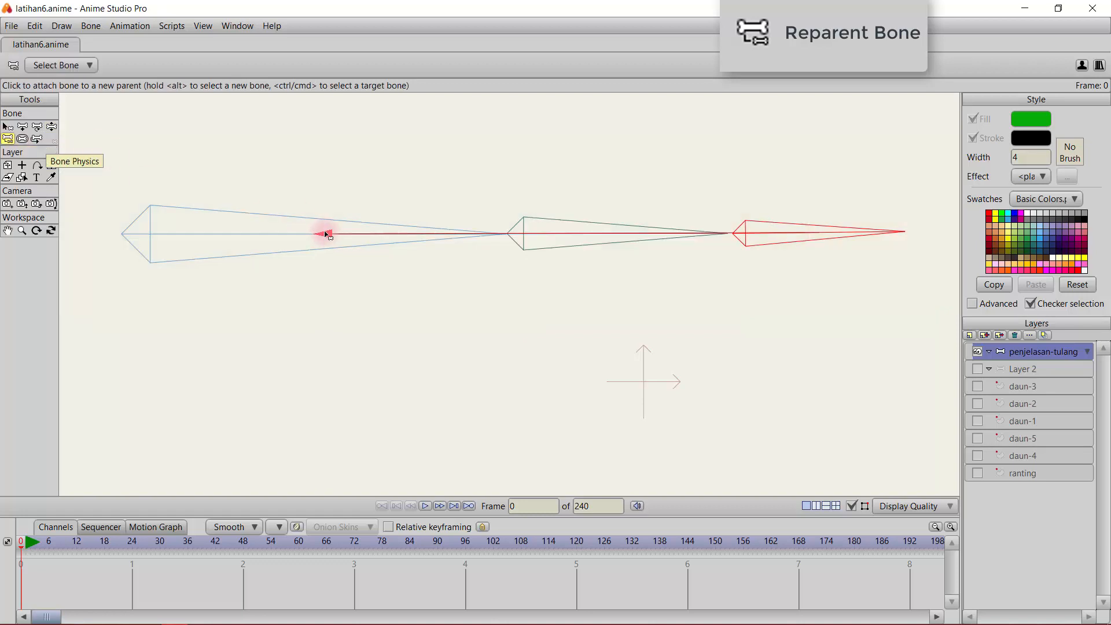
- Try rotating and lengthening the middle bone with Transform Bone, and undo these changes
left_click(38, 138)
left_click(39, 128)
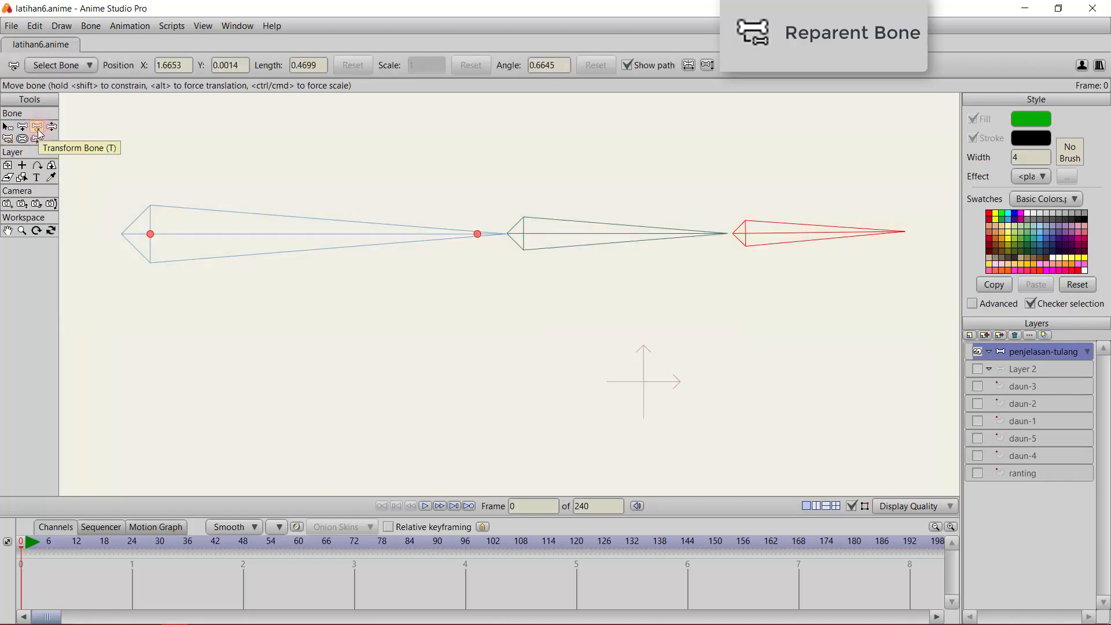
left_click_drag(528, 231, 670, 200)
left_click_drag(640, 166, 645, 356)
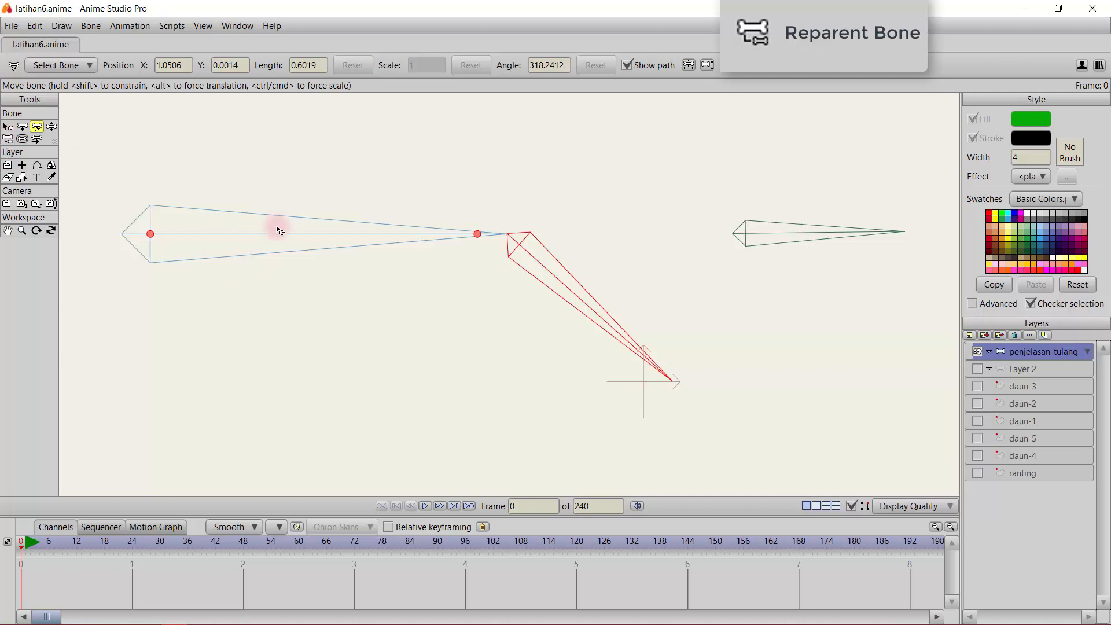
key("ctrl+z")
key("ctrl+z")
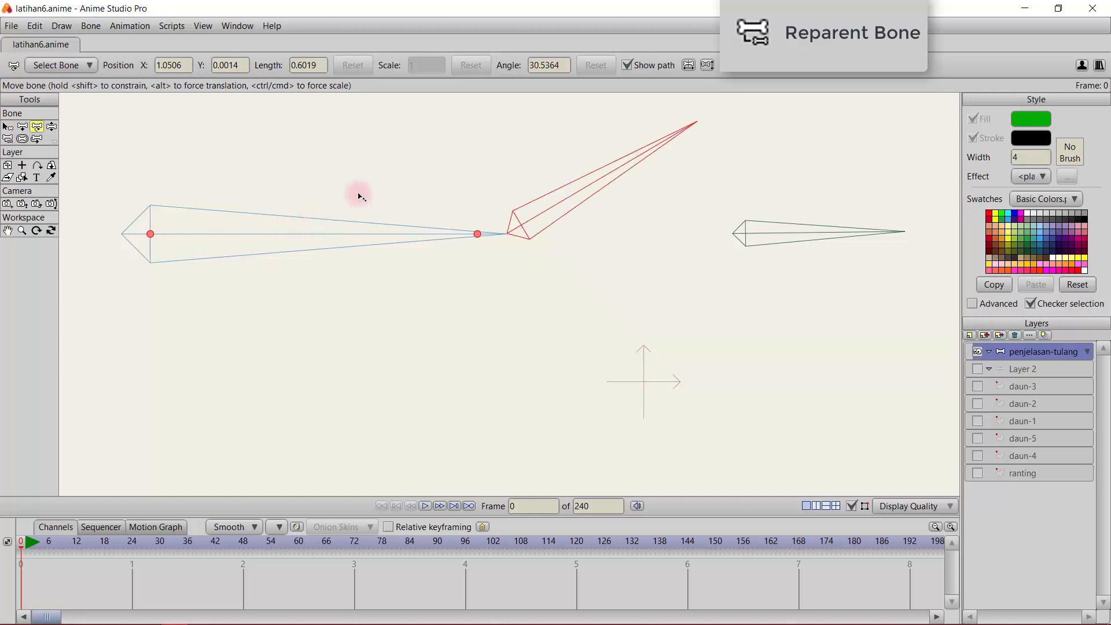
- Reparent the end bone to the middle bone and test how the chain bends with Manipulate Bones
left_click(8, 139)
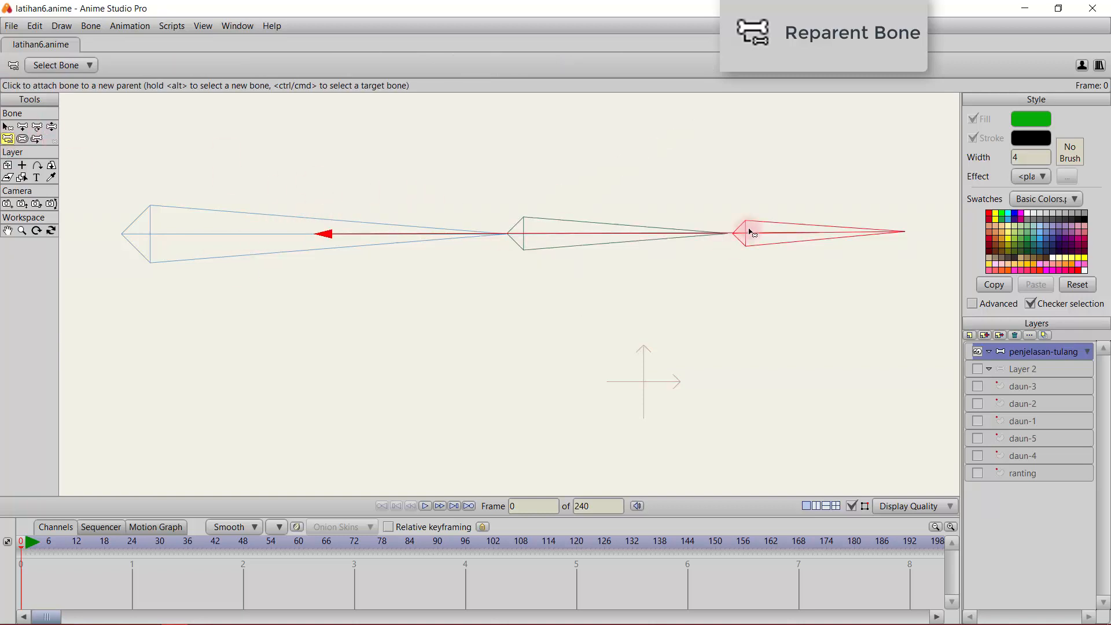
left_click(641, 231)
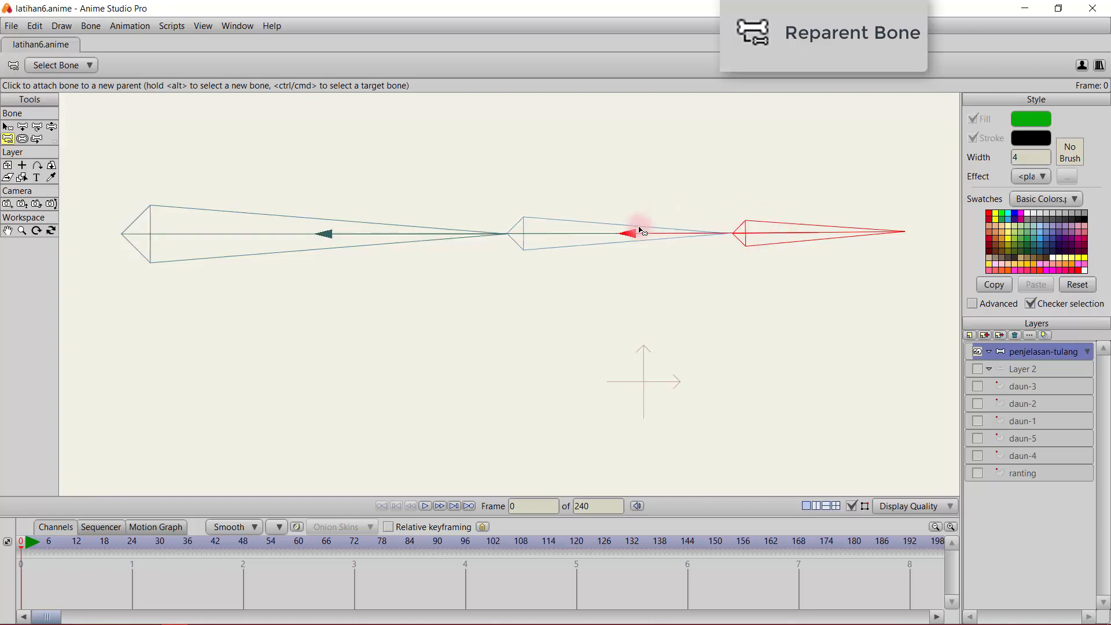
left_click(37, 128)
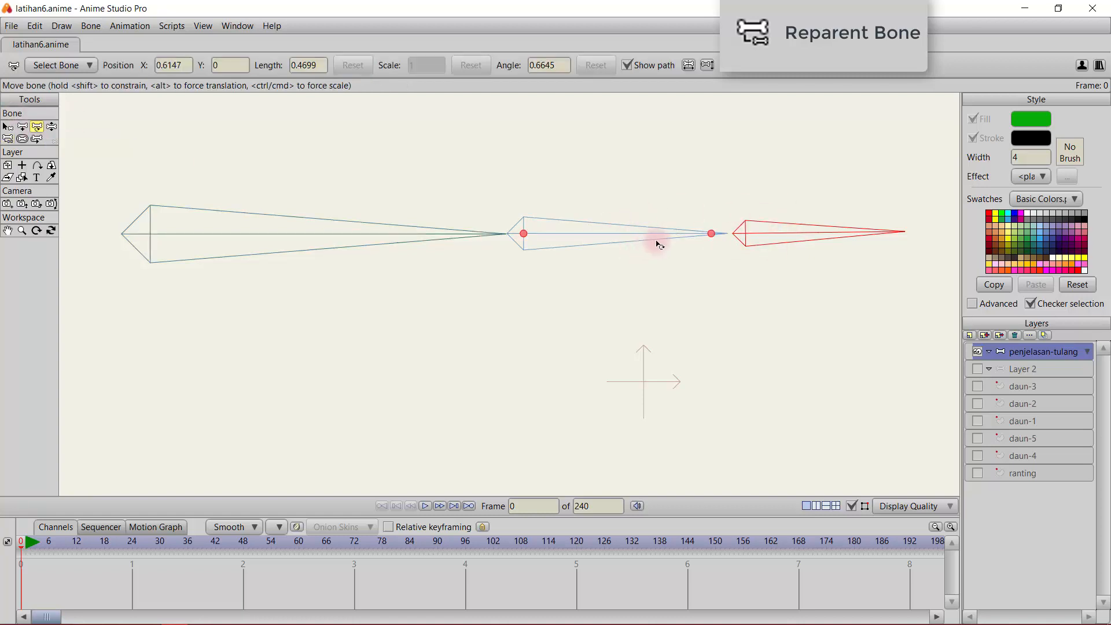
left_click(52, 129)
left_click_drag(692, 239, 553, 345)
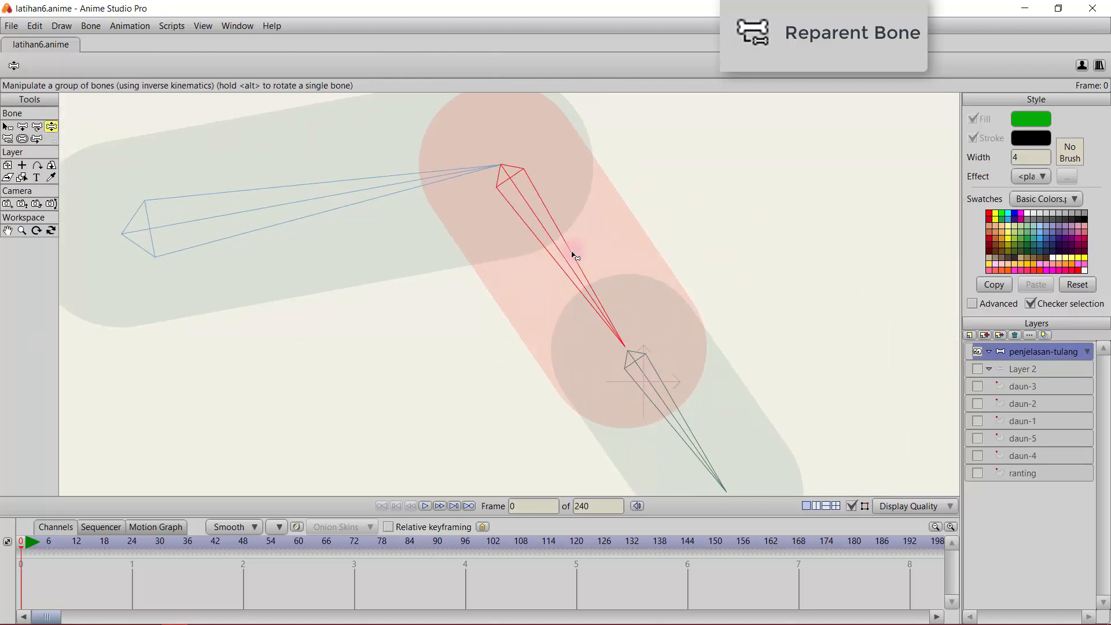
left_click_drag(575, 255, 574, 255)
- Try parenting the end bone to induk again, test-swing the middle bone, and undo the reparenting
left_click(8, 139)
left_click(358, 242)
left_click(52, 127)
left_click_drag(573, 234, 501, 338)
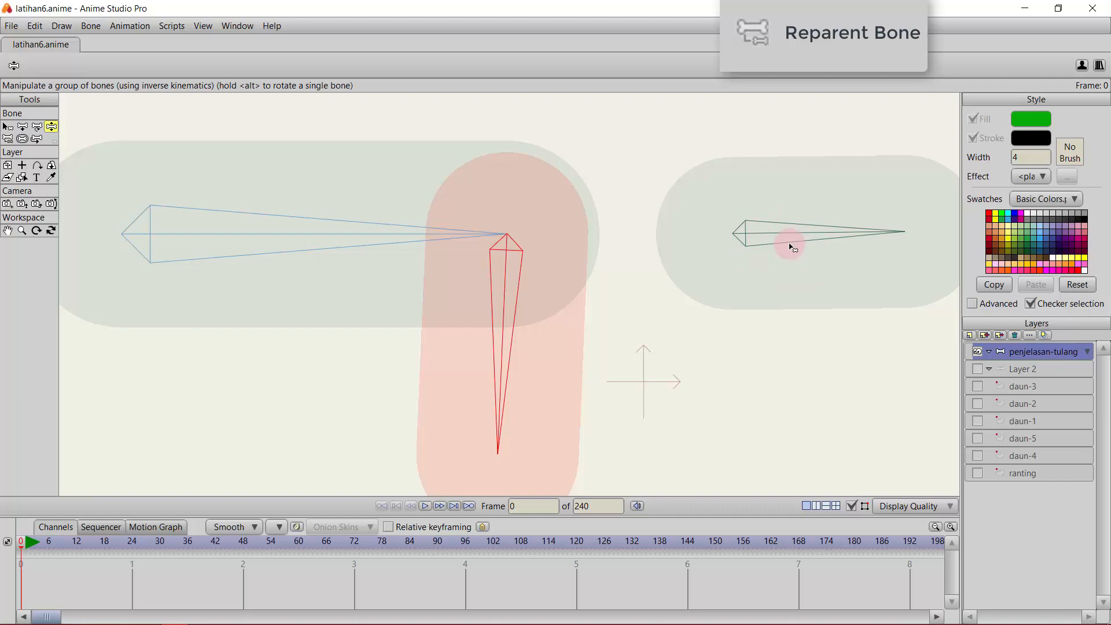
key("ctrl+z")
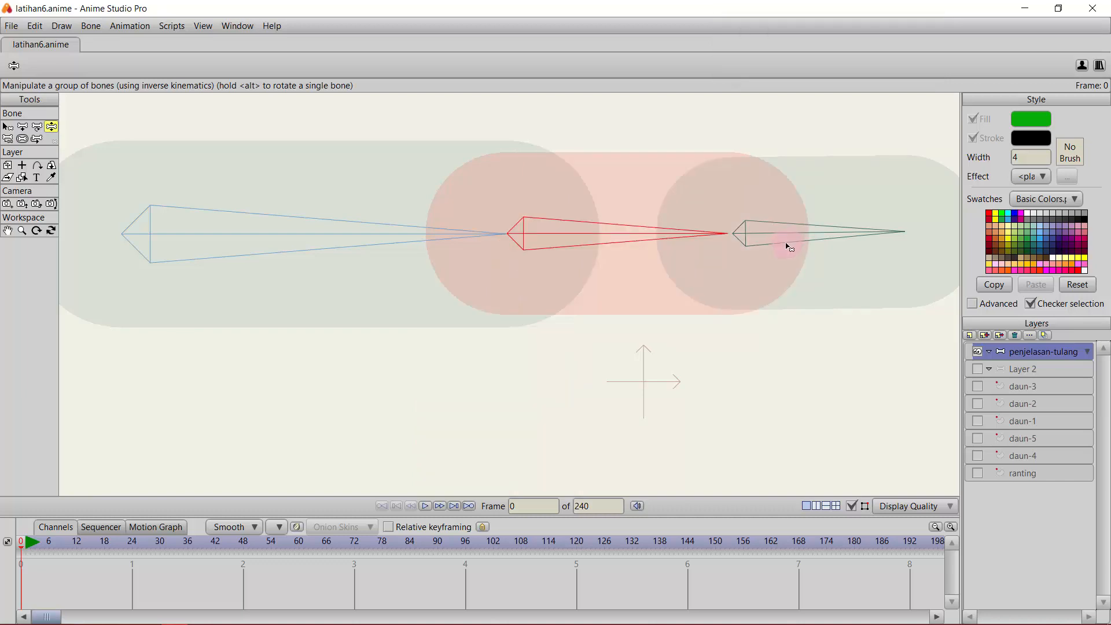
- Reduce the end bone's influence area with Bone Strength, and lower the strength of all three bones to about 0.25
left_click(749, 236)
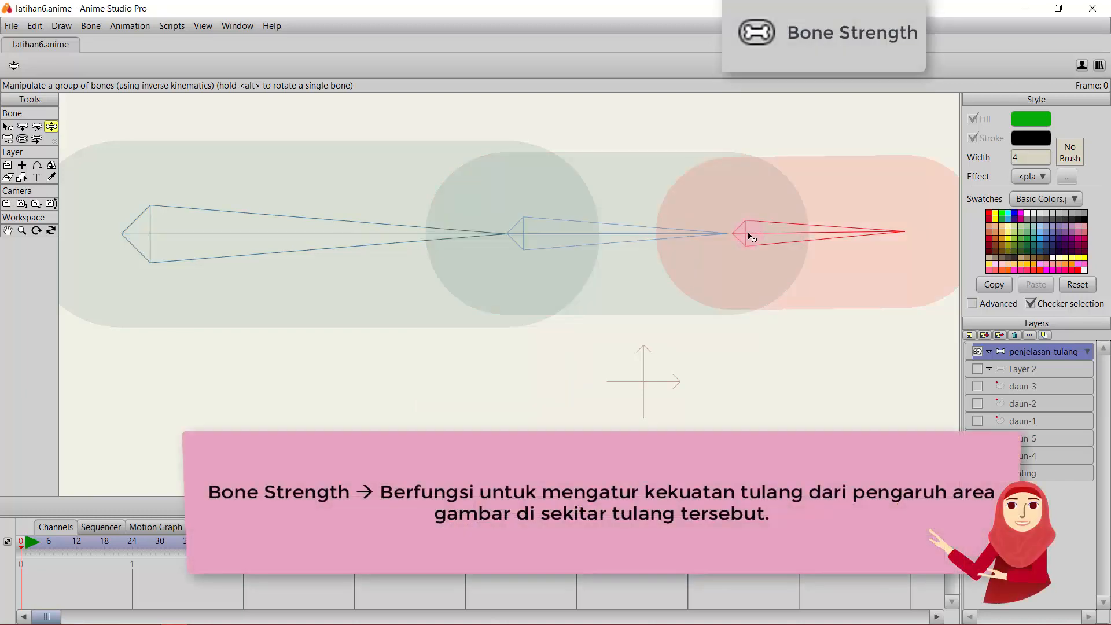
left_click(21, 140)
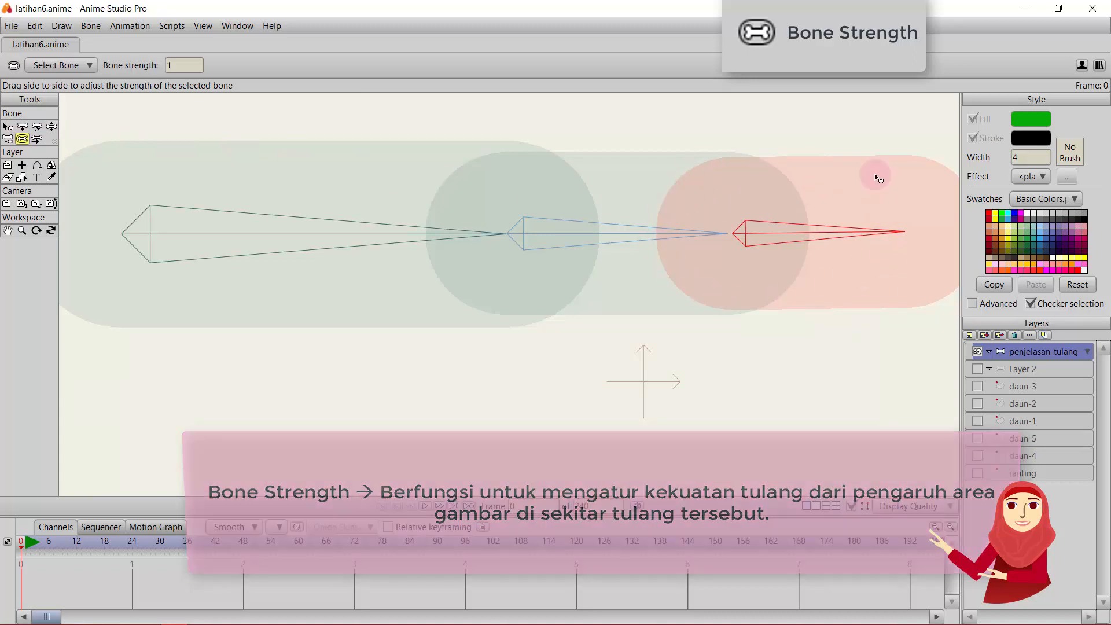
left_click(639, 238)
left_click(307, 231)
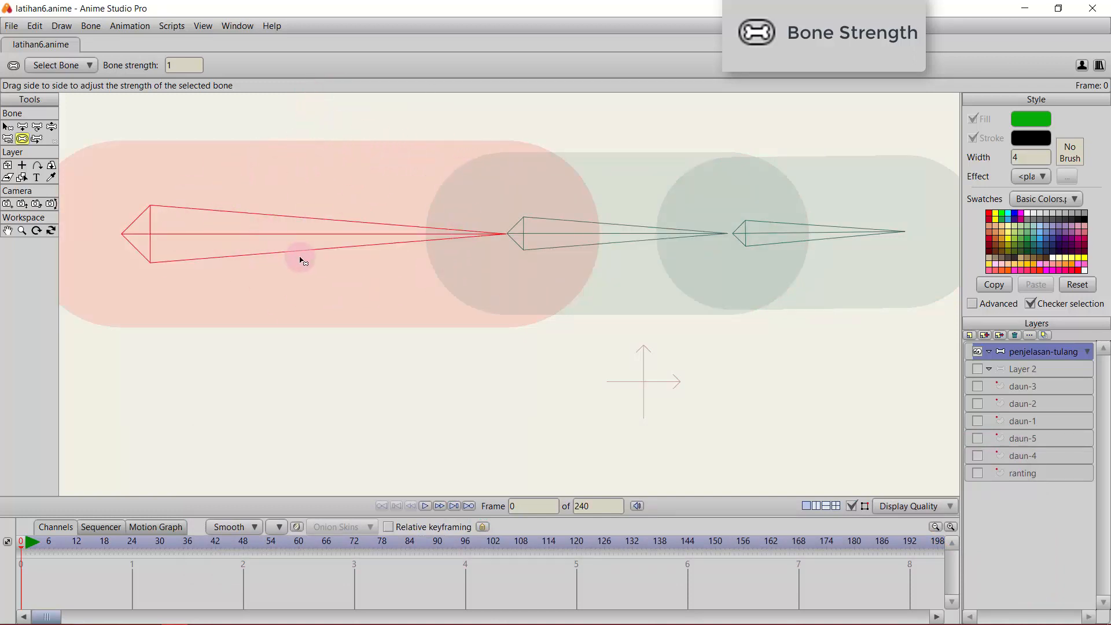
left_click_drag(812, 238, 644, 252)
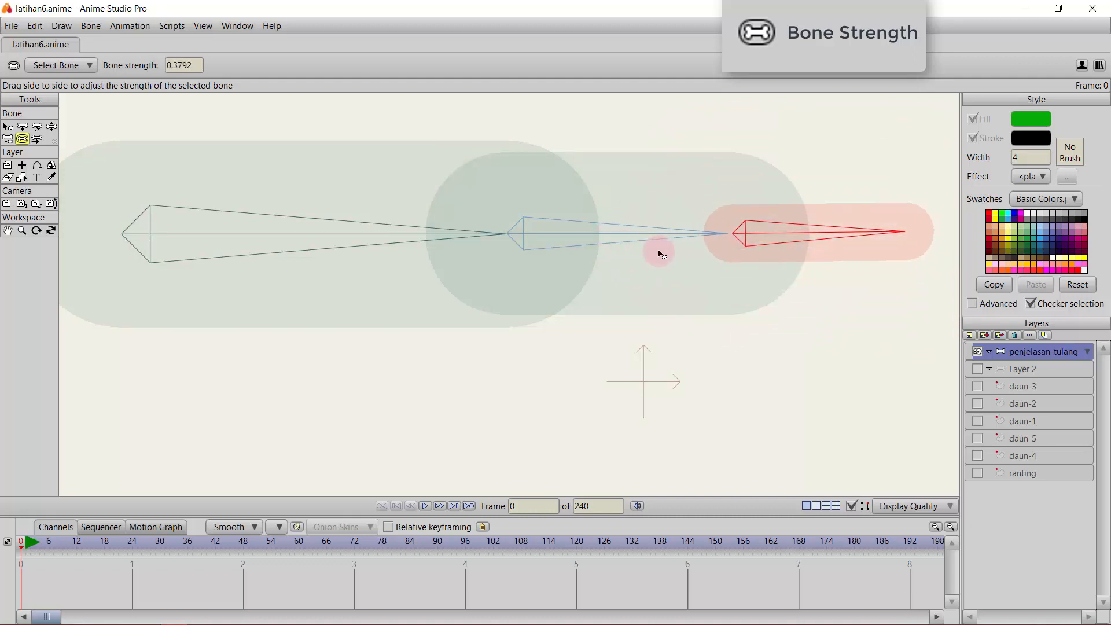
left_click_drag(716, 235, 610, 243)
key("ctrl+a")
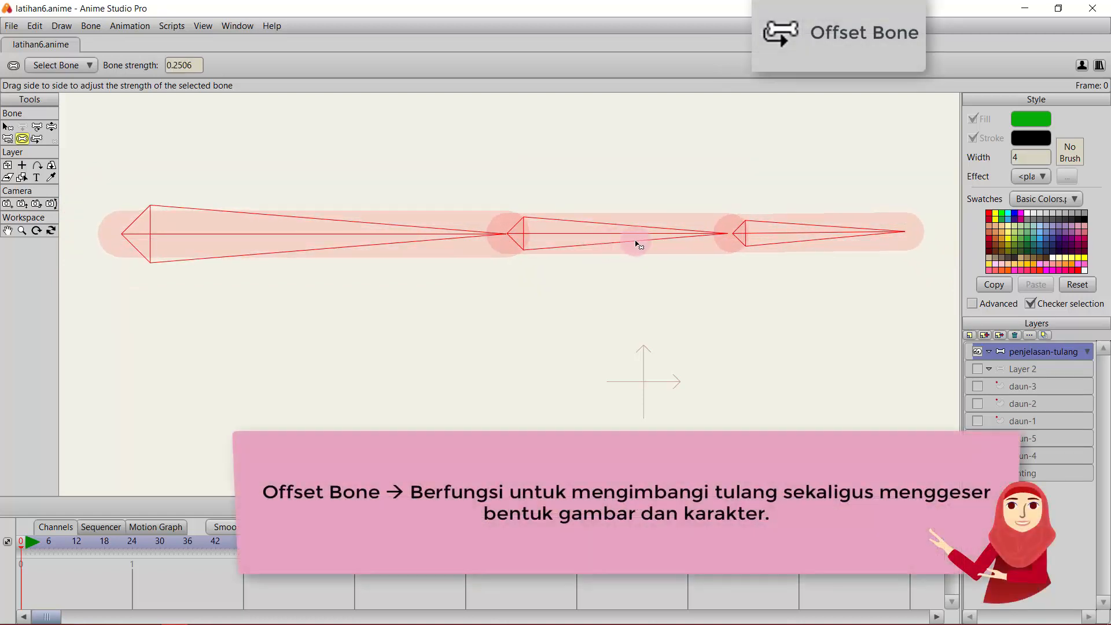
- Try shifting the middle bone with Offset Bone and test the chain's movement with Manipulate Bones
left_click(38, 140)
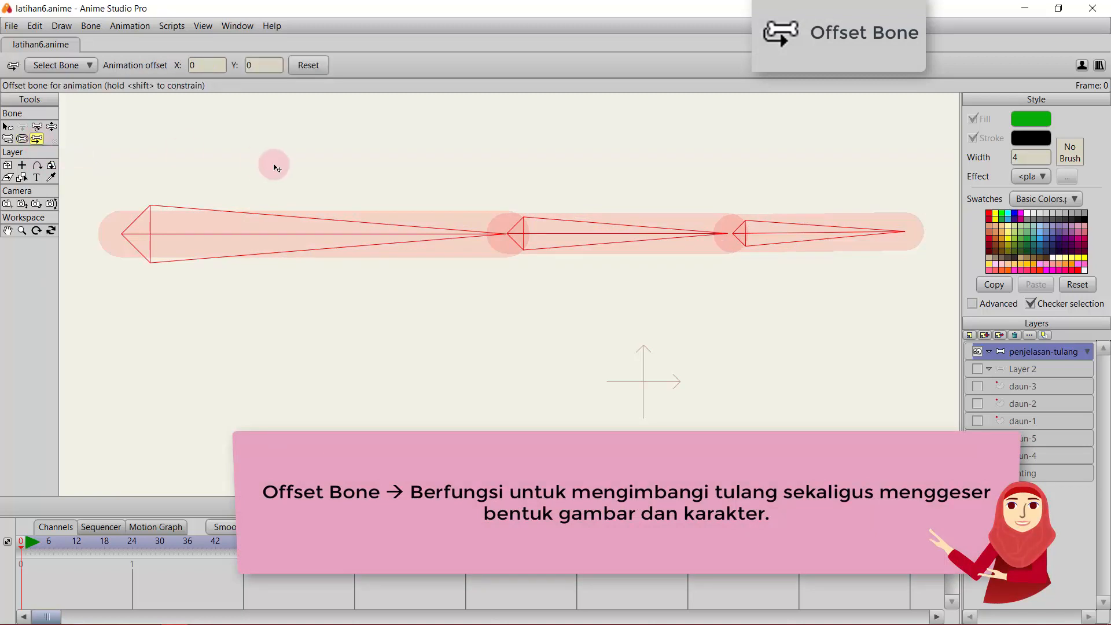
left_click(600, 230)
left_click_drag(601, 229, 606, 148)
left_click(52, 126)
left_click_drag(729, 162, 720, 258)
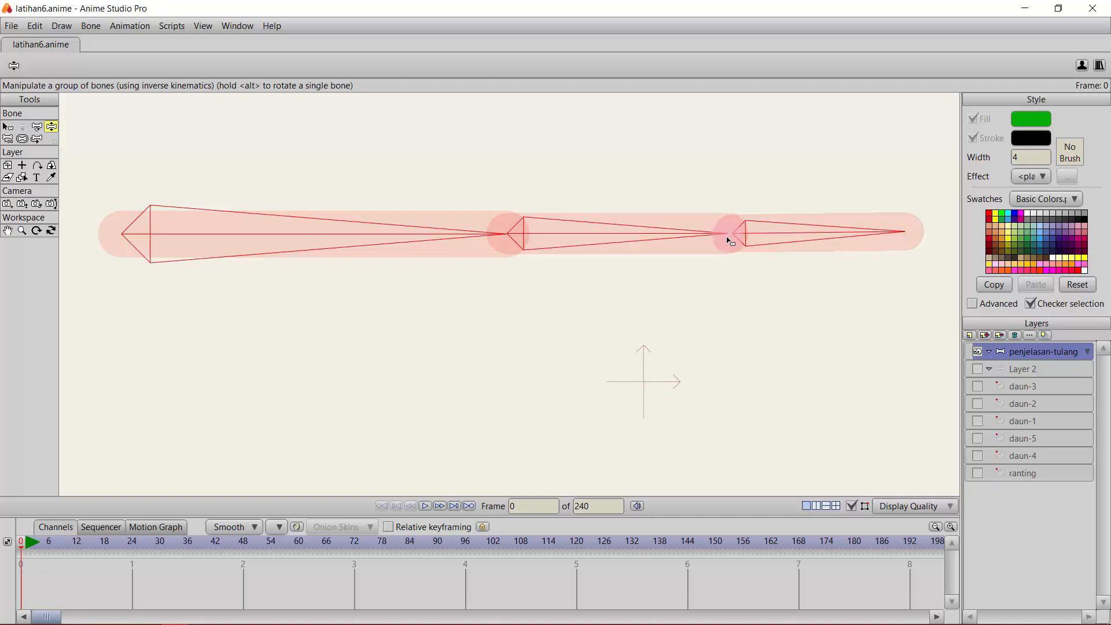
- Hide the penjelasan-tulang layer and show Layer 2 with its five daun layers and the ranting layer
left_click(977, 351)
left_click(977, 369)
left_click(977, 386)
left_click(978, 404)
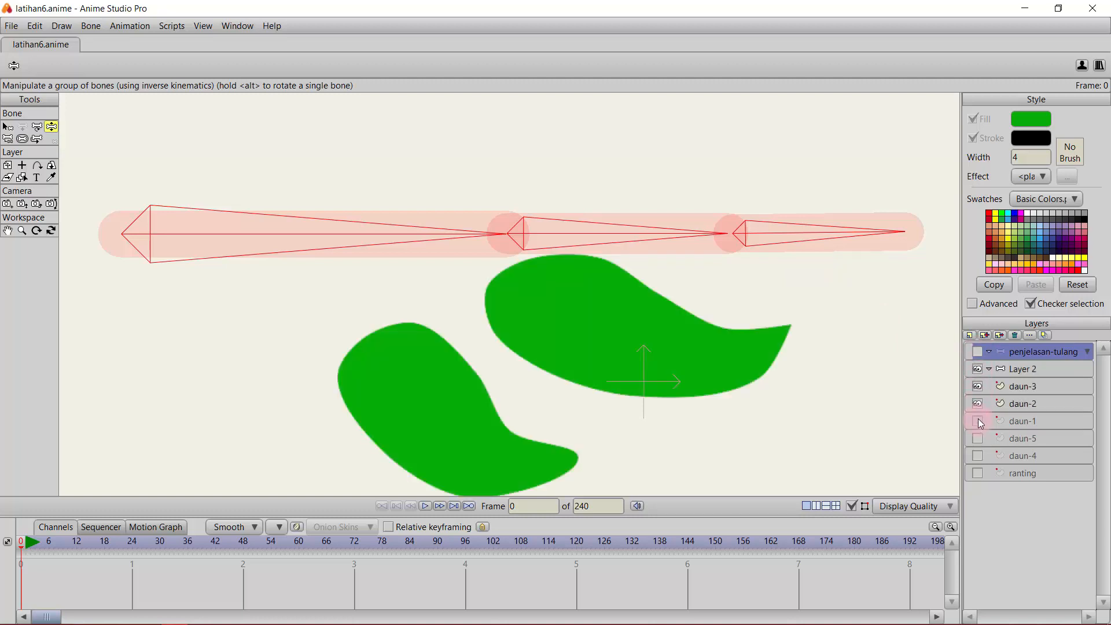
left_click(978, 422)
left_click(977, 438)
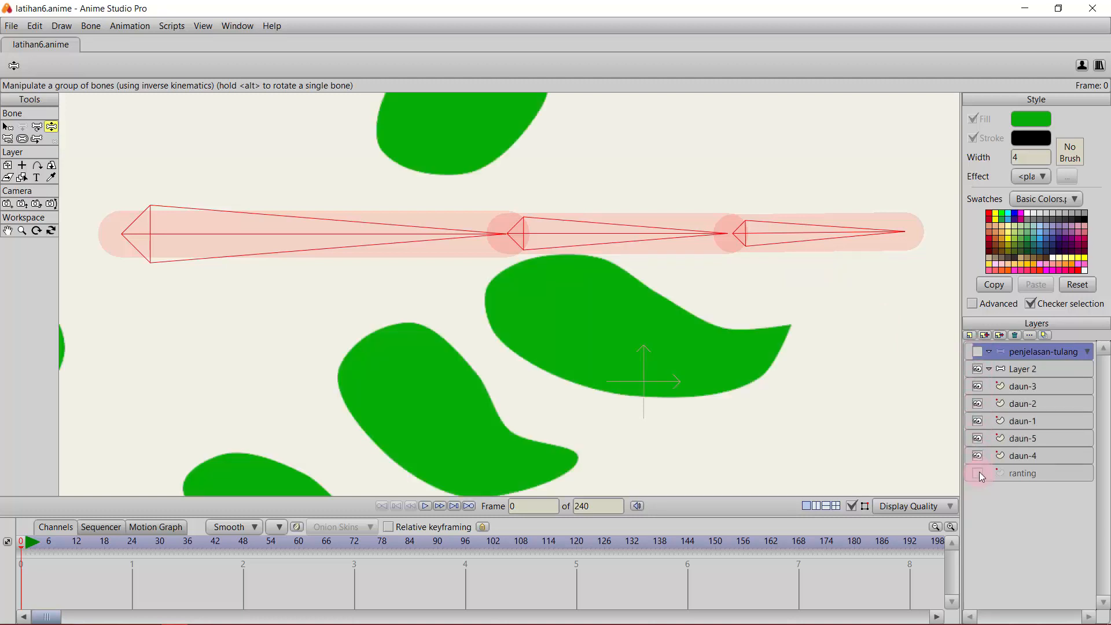
left_click(977, 473)
scroll(665, 318, "up", 2)
scroll(474, 280, "down", 5)
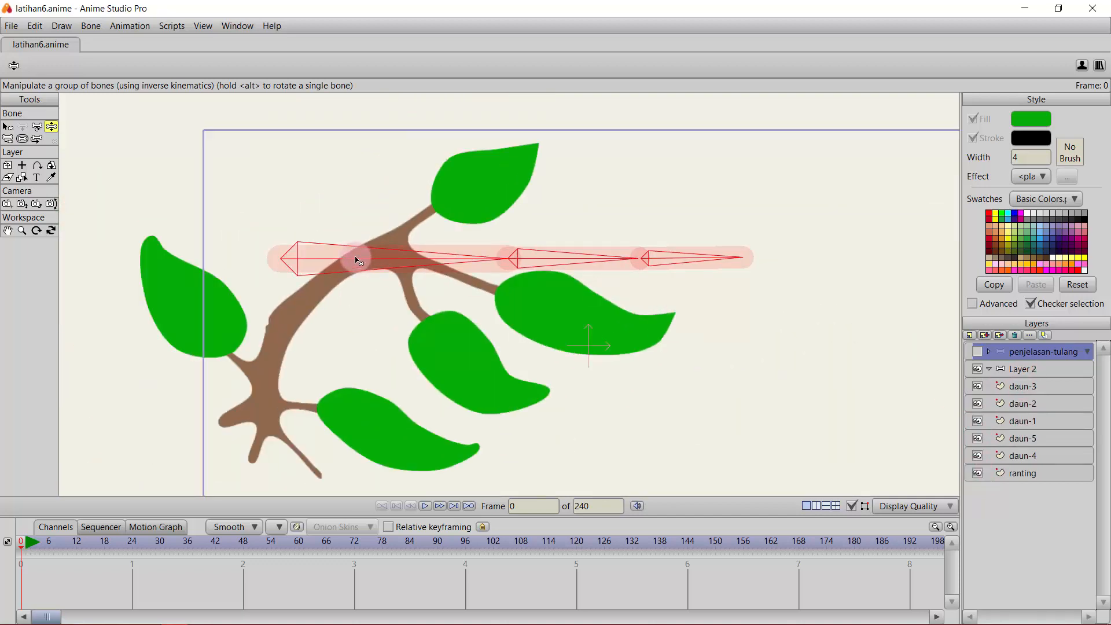
- Render a preview of the branch with its leaves and close the render window
left_click(12, 27)
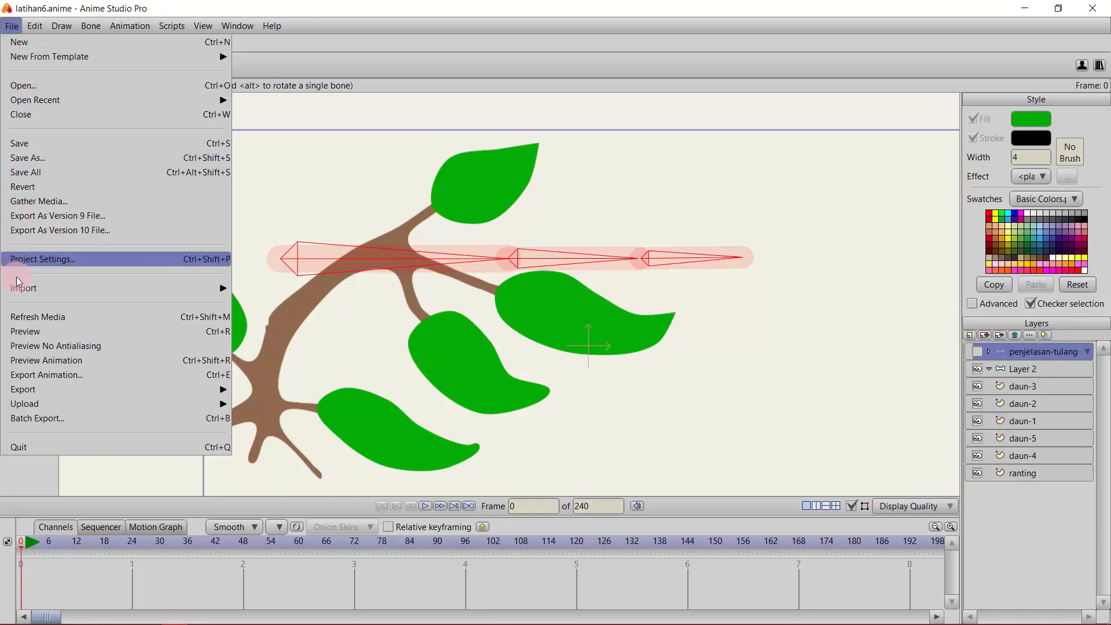
left_click(24, 330)
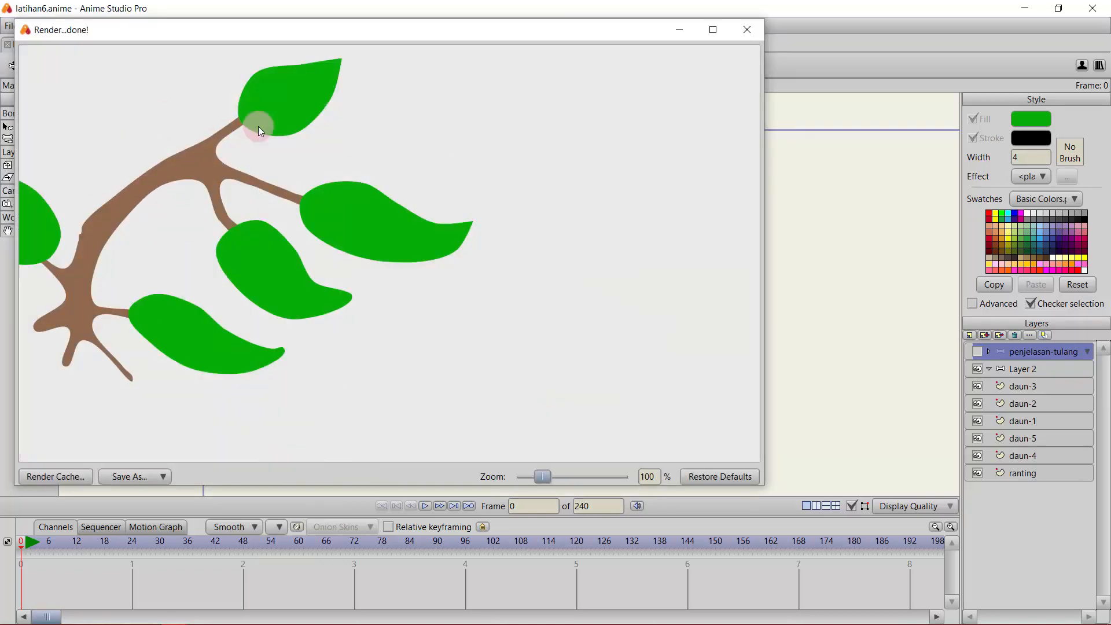
left_click(756, 31)
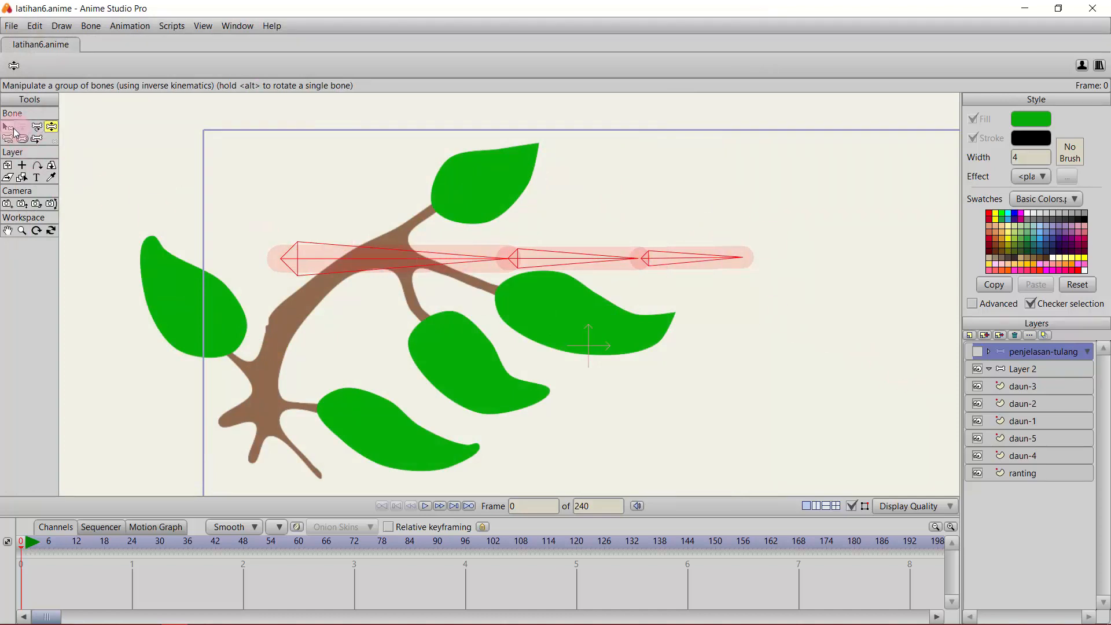
- Move the three-bone chain up and away from the branch and hide the selected bones
left_click(360, 260)
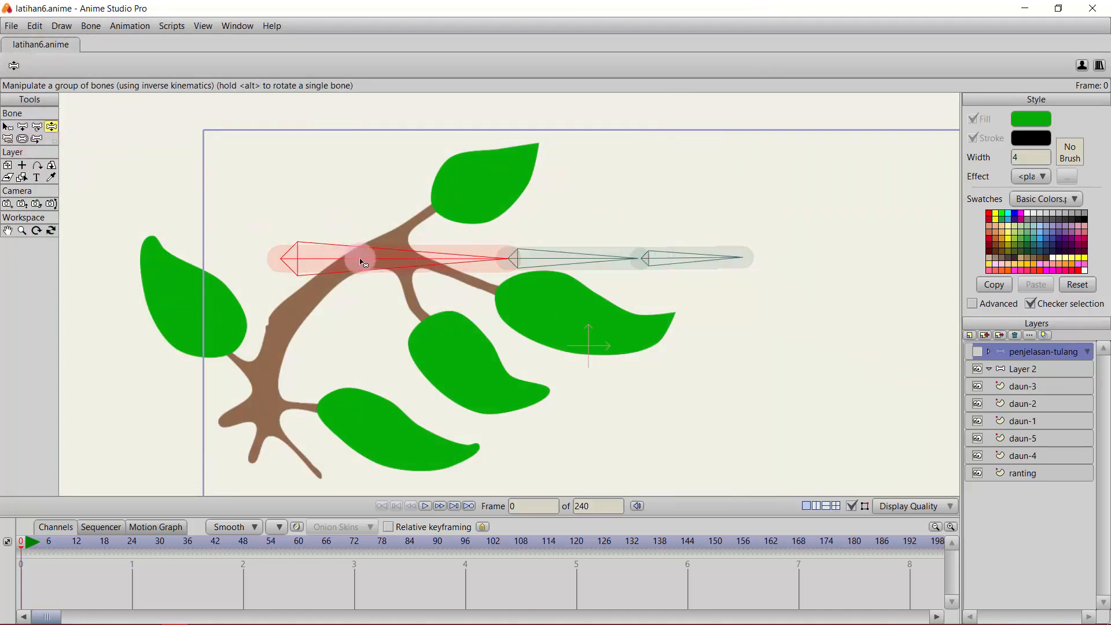
left_click_drag(361, 260, 774, 163)
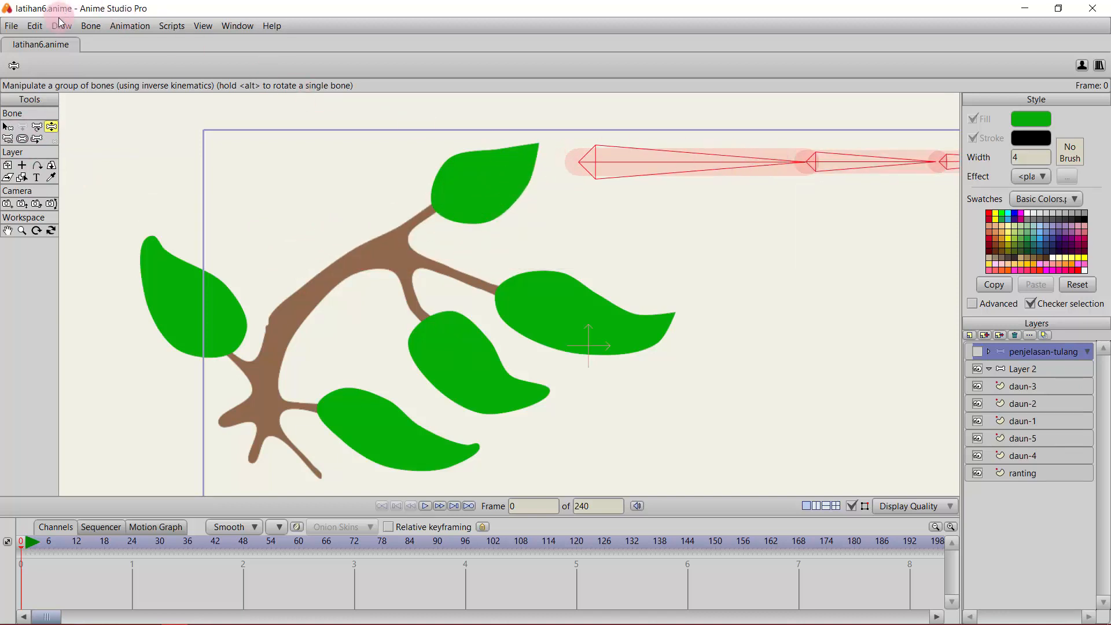
left_click(90, 26)
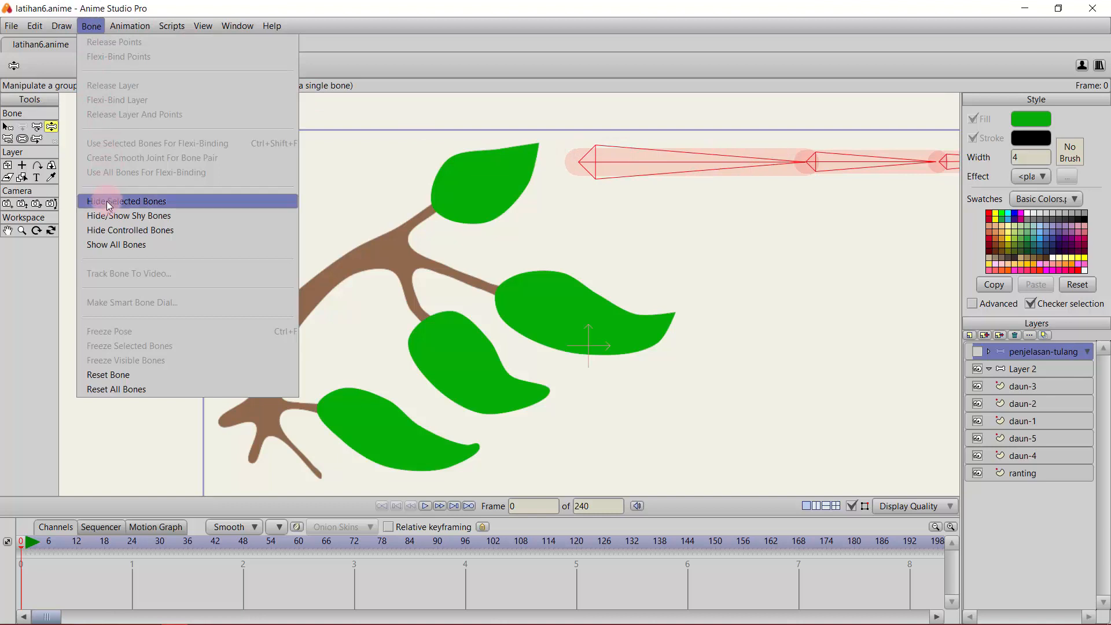
left_click(170, 206)
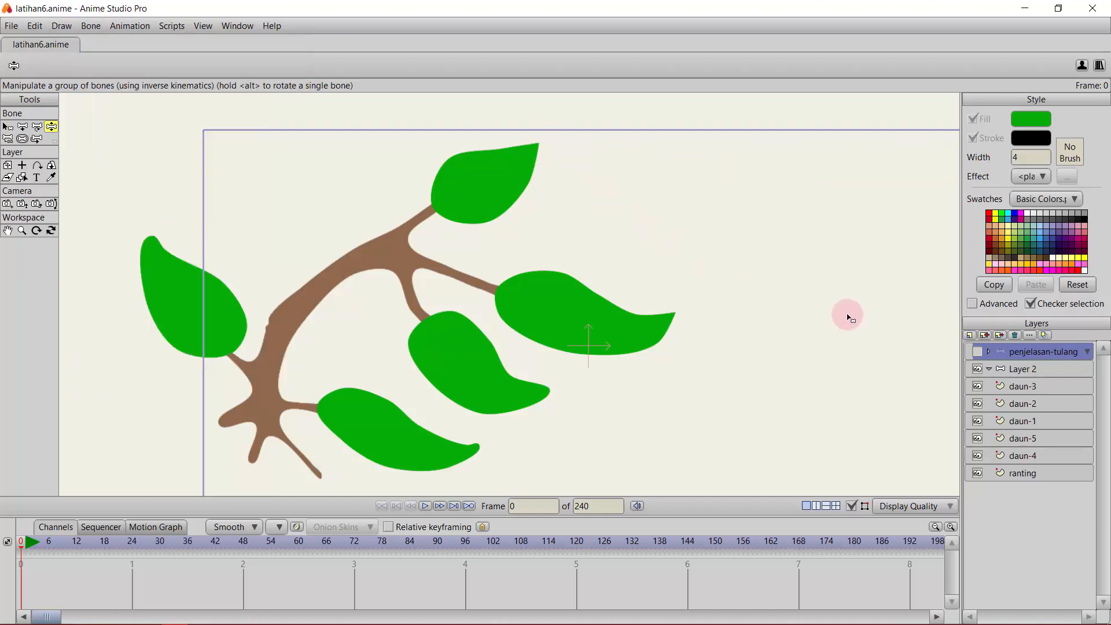
- In Layer 2, add a short horizontal bone at the base of the branch and name it induk
left_click(1037, 376)
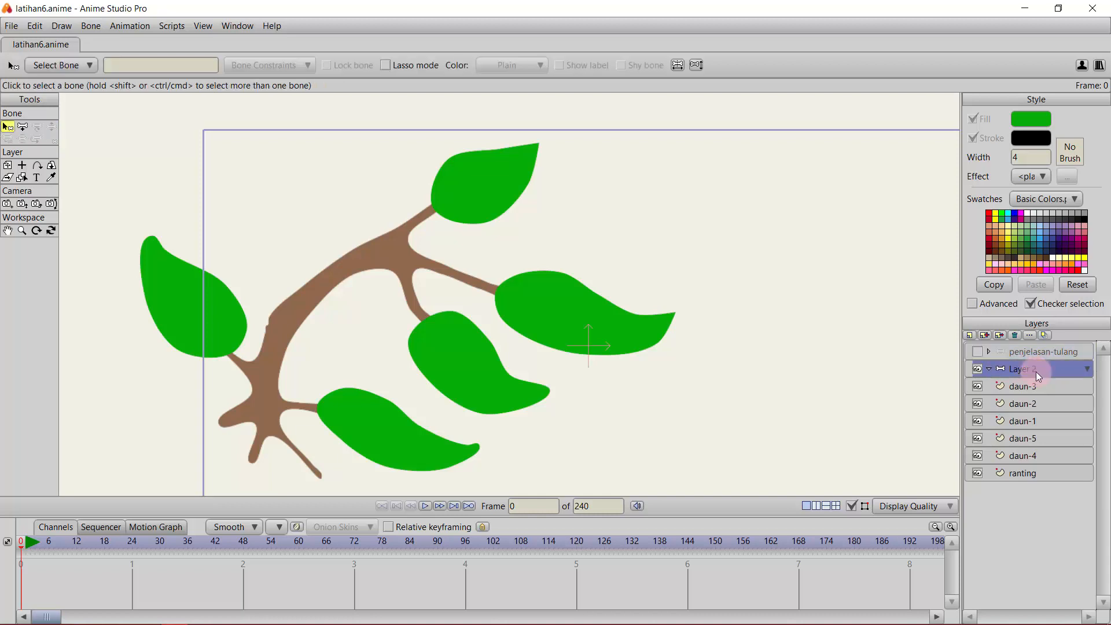
left_click(23, 128)
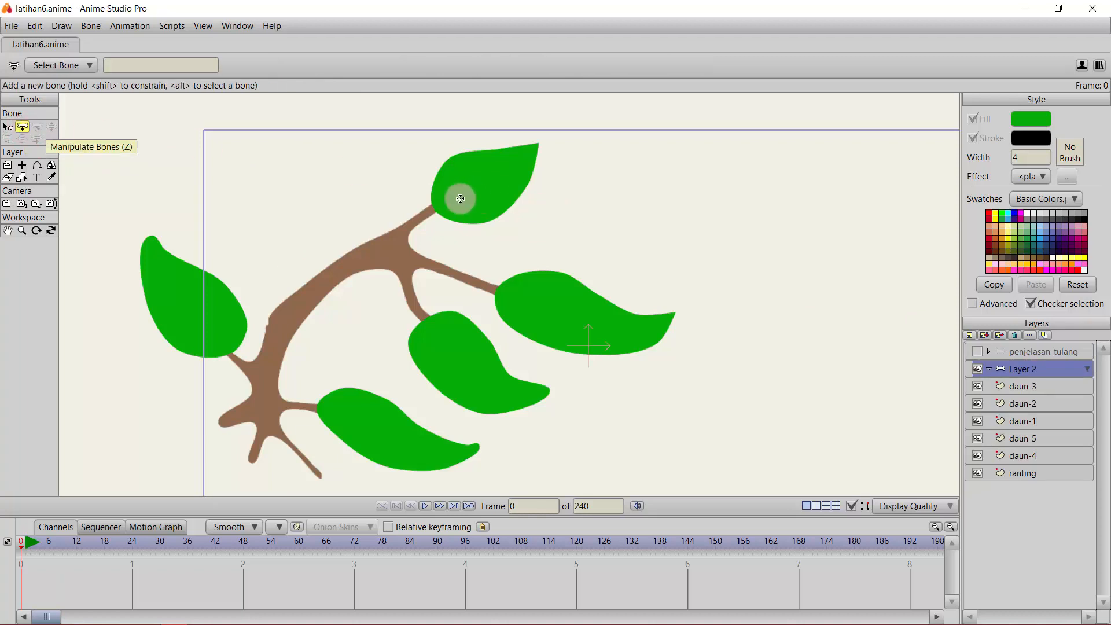
scroll(473, 198, "down", 2)
scroll(458, 197, "up", 5)
left_click_drag(435, 156, 439, 278)
scroll(439, 279, "down", 1)
left_click_drag(353, 340, 508, 210)
scroll(508, 210, "down", 3)
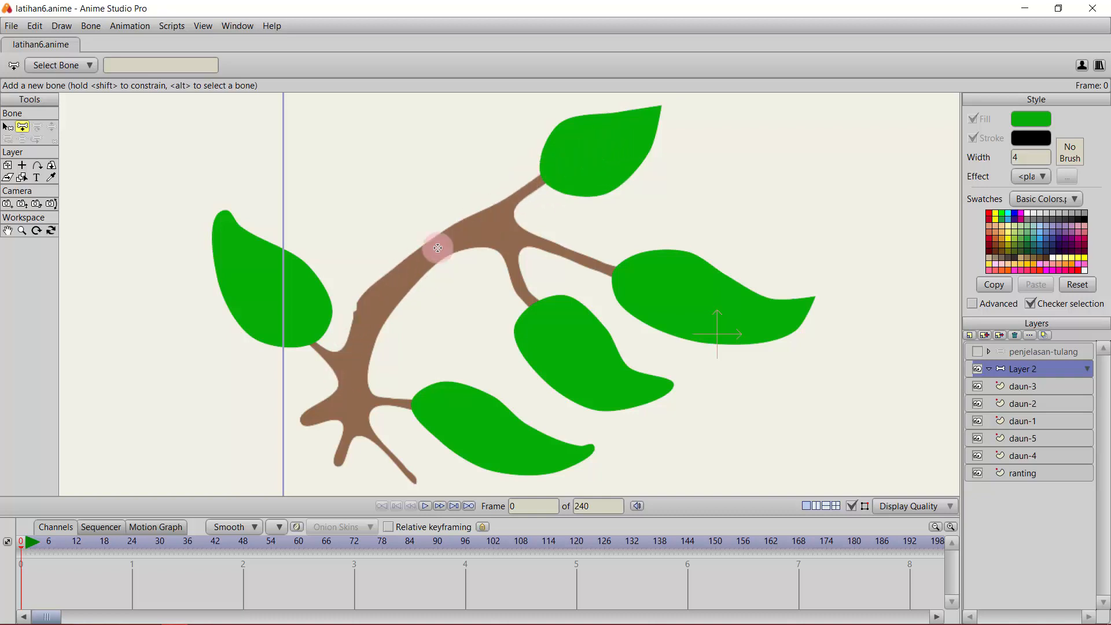
left_click_drag(336, 417, 408, 417)
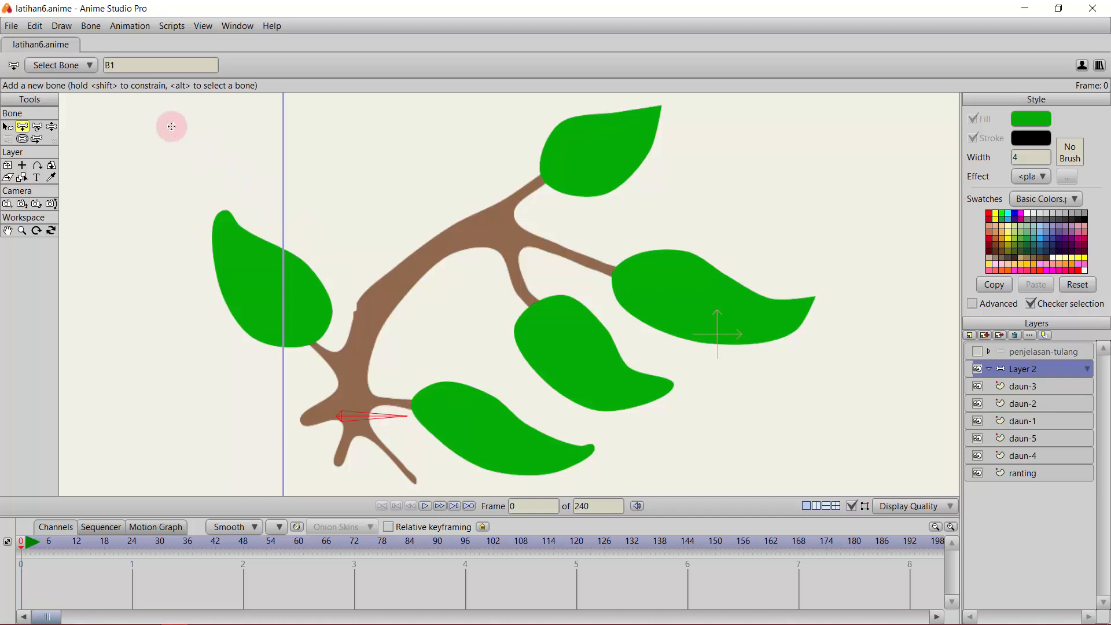
left_click_drag(132, 63, 61, 53)
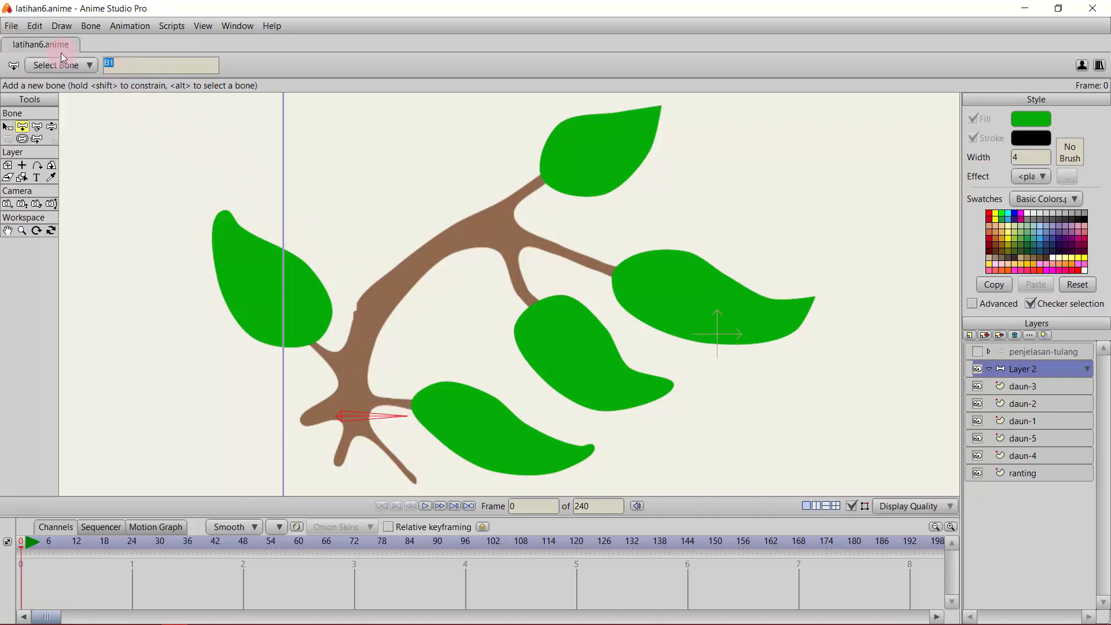
type("induk")
key("Return")
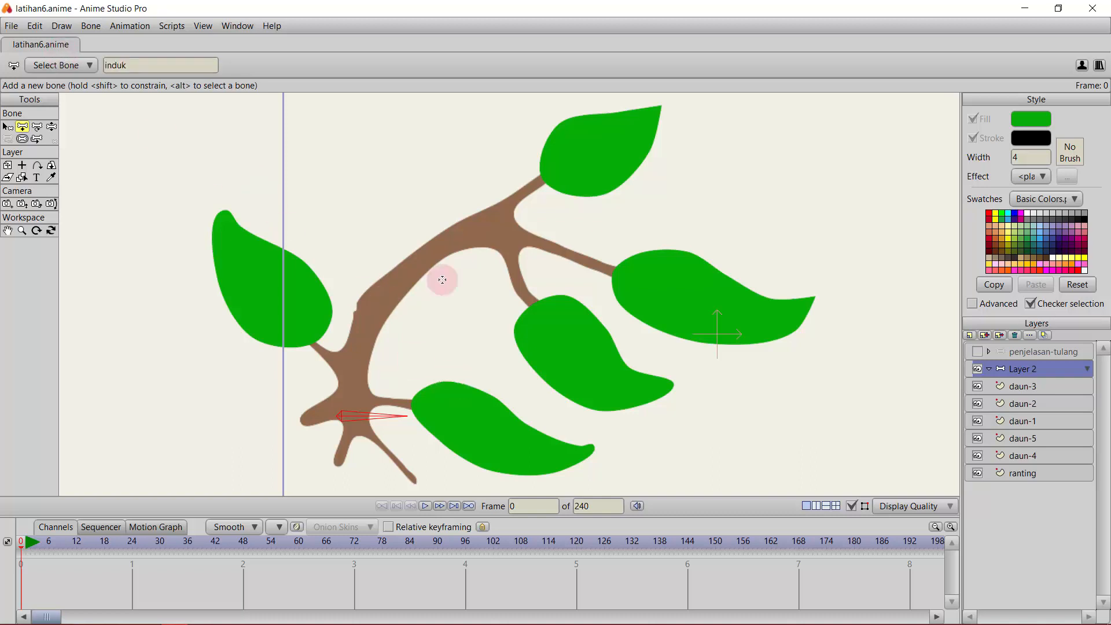
- Add a chain of three bones along the lowest leaf and check its parent arrows with Reparent Bone
left_click_drag(429, 399, 595, 450)
scroll(426, 412, "up", 3)
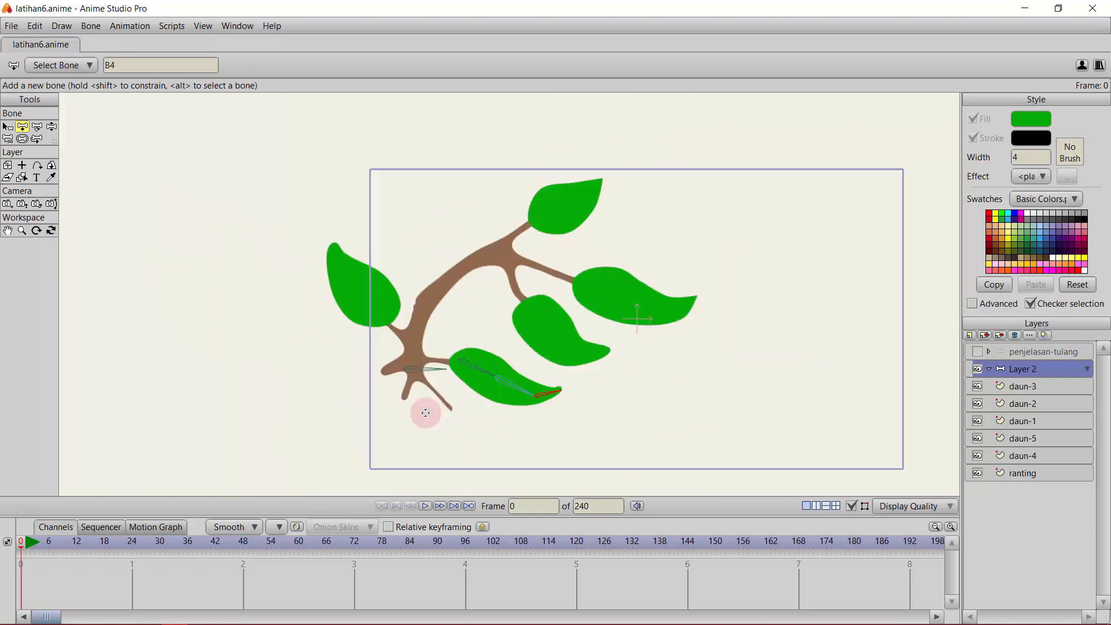
left_click_drag(437, 416, 496, 260)
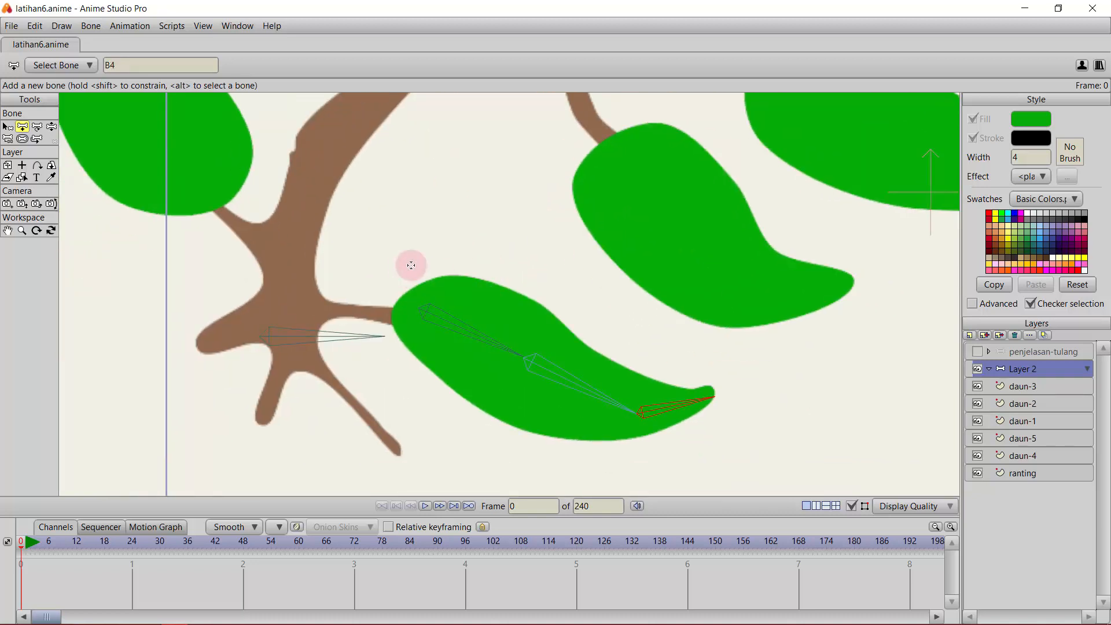
left_click(8, 141)
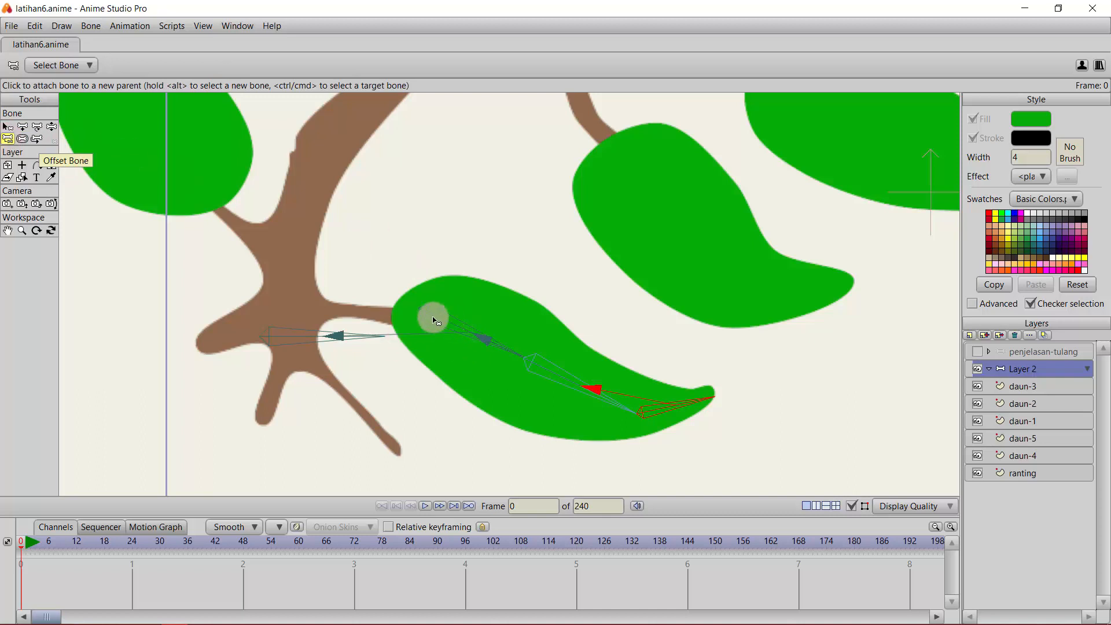
left_click(323, 335)
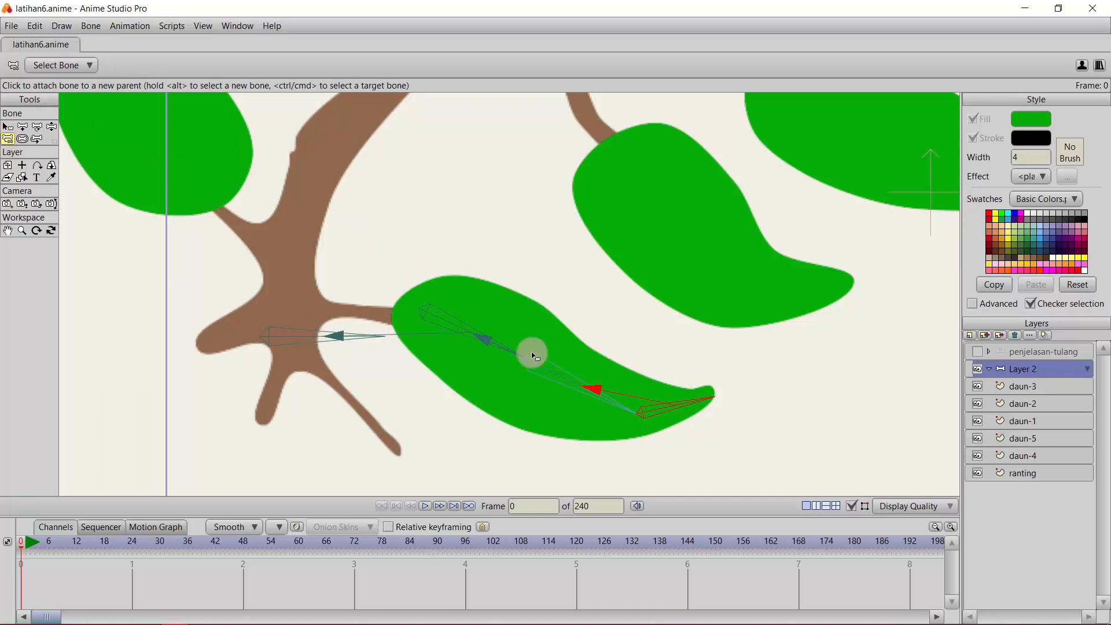
- Set the color of the three bones in the lowest leaf to Yellow
left_click(9, 127)
left_click(463, 330)
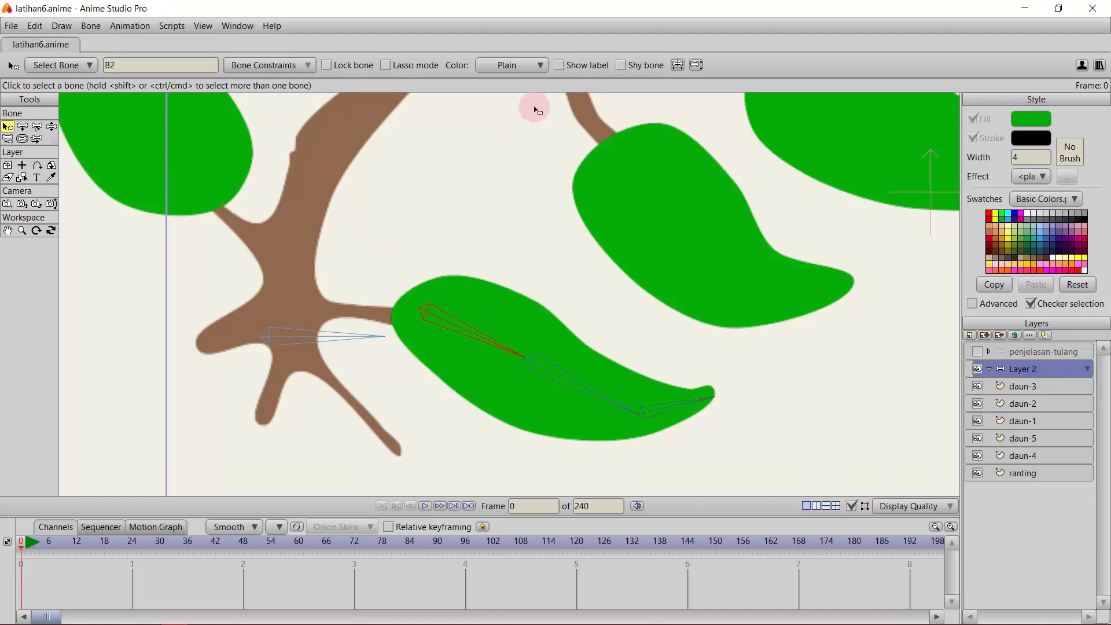
left_click(544, 64)
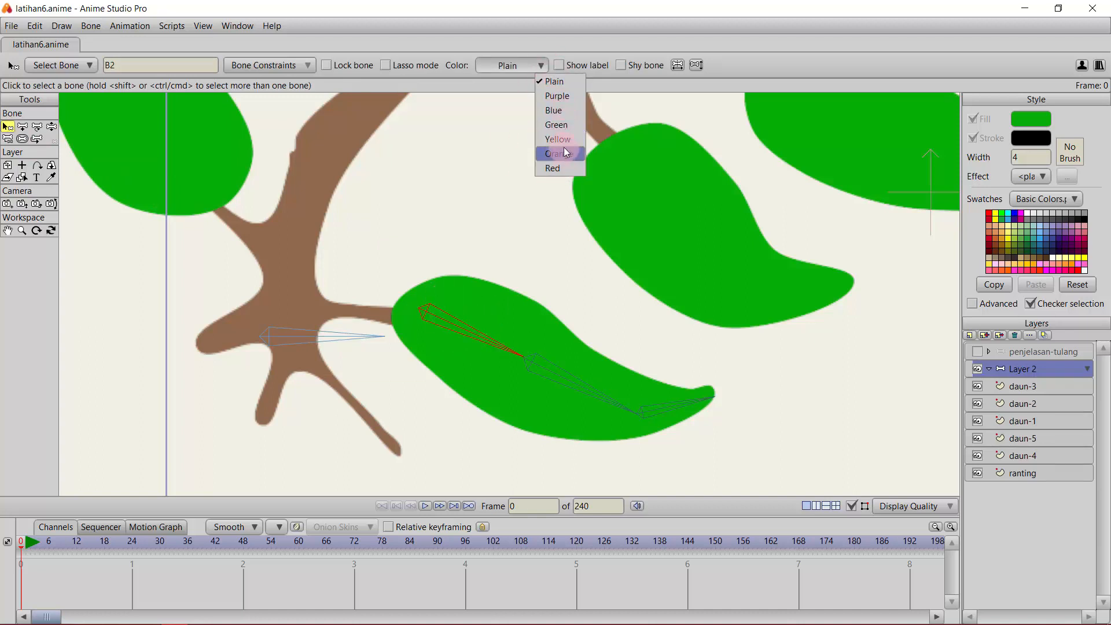
left_click(561, 141)
left_click(561, 372)
left_click(527, 65)
left_click(541, 139)
left_click(627, 382)
left_click(508, 65)
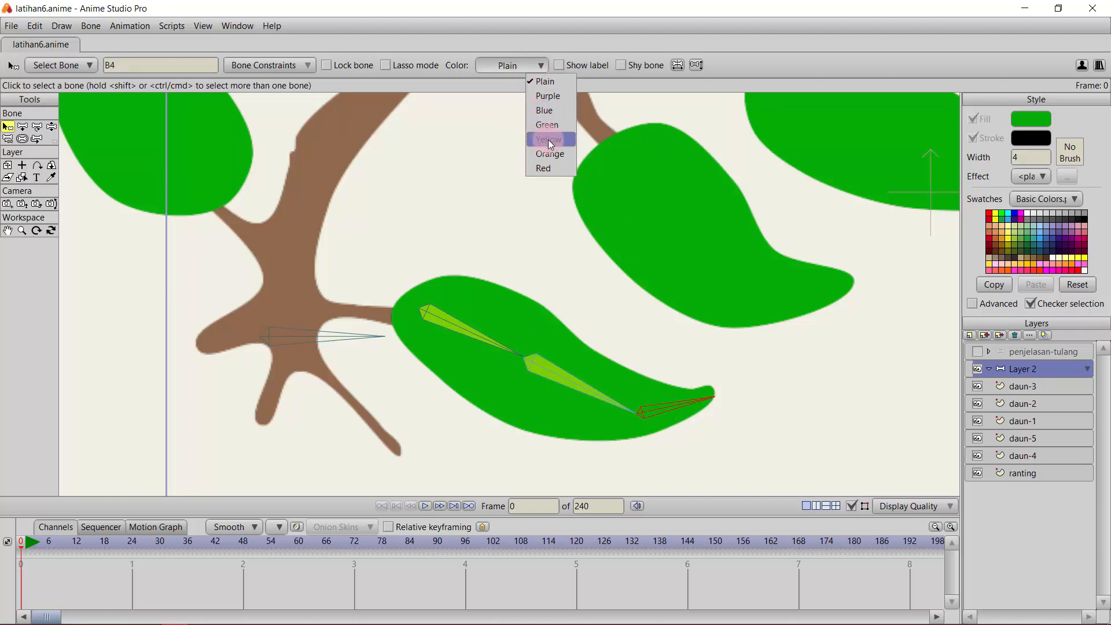
left_click(548, 140)
- Set the induk bone's color to Yellow and deselect it
left_click(347, 338)
left_click(519, 70)
left_click(538, 139)
scroll(496, 305, "down", 1)
left_click(512, 212)
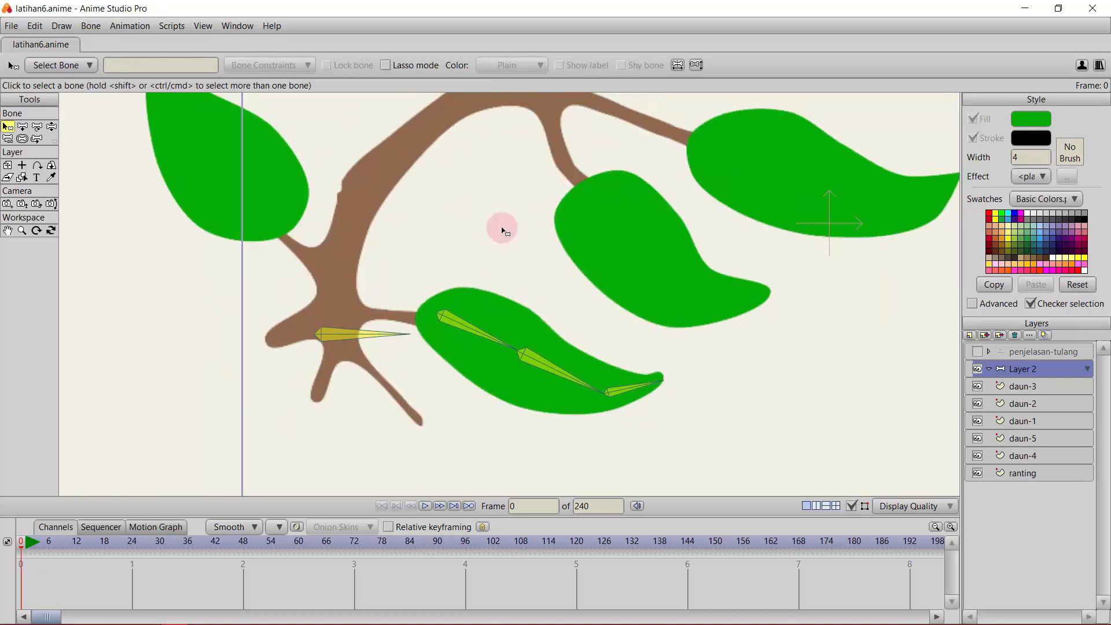
- Add a chain of two bones along the leftmost leaf, parented to induk, and check its parent arrows with Reparent Bone
left_click_drag(512, 210, 507, 299)
left_click_drag(368, 427, 412, 379)
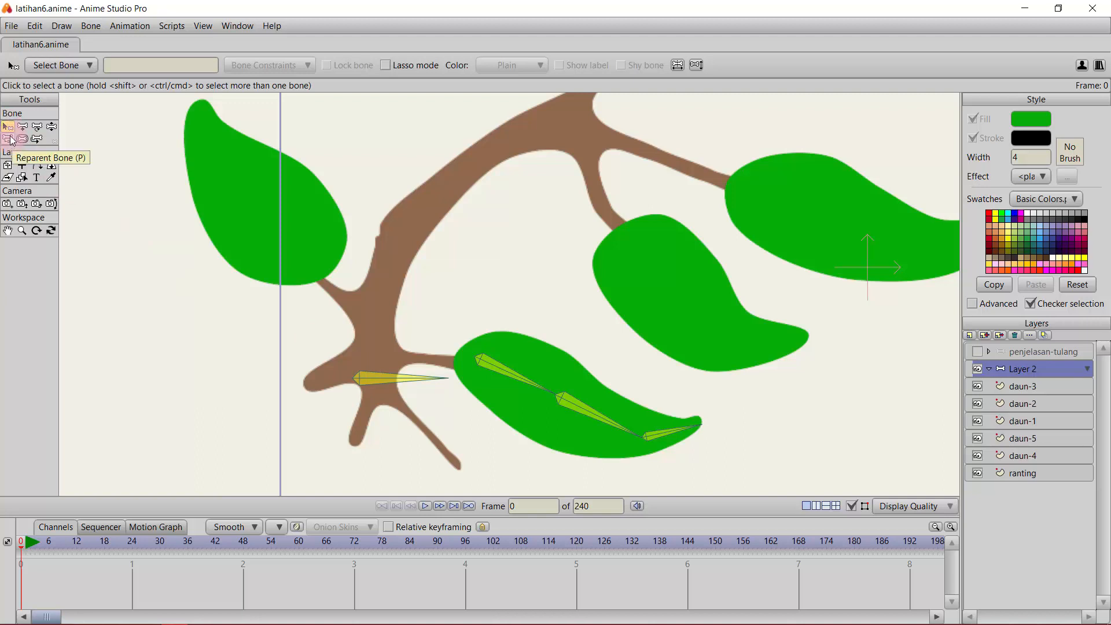
left_click(378, 381)
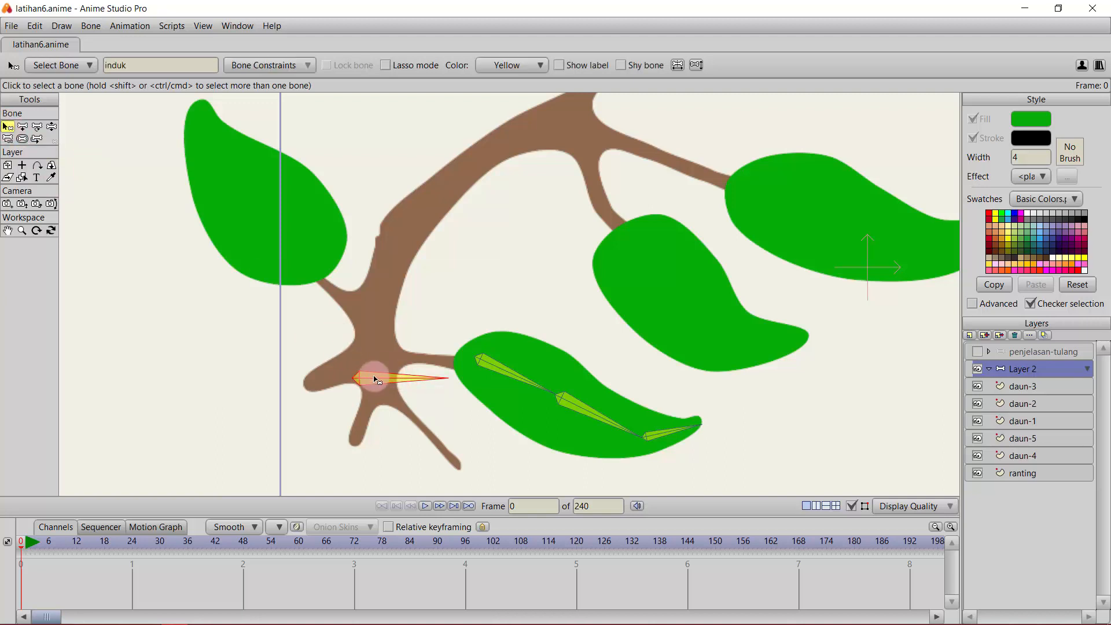
left_click(22, 126)
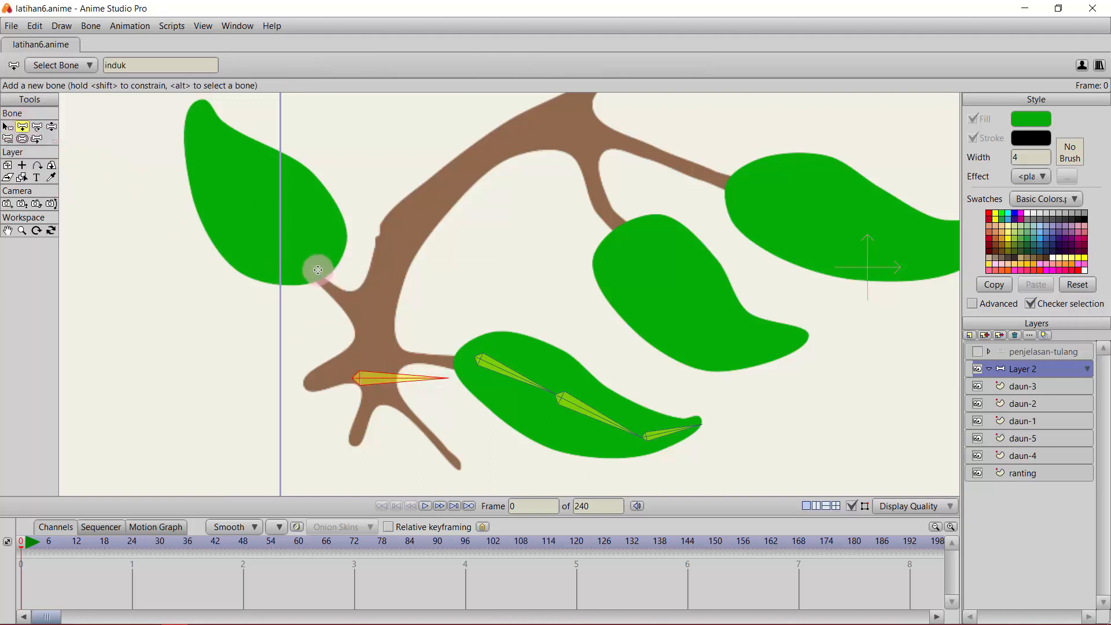
scroll(367, 381, "down", 1)
scroll(366, 380, "up", 2)
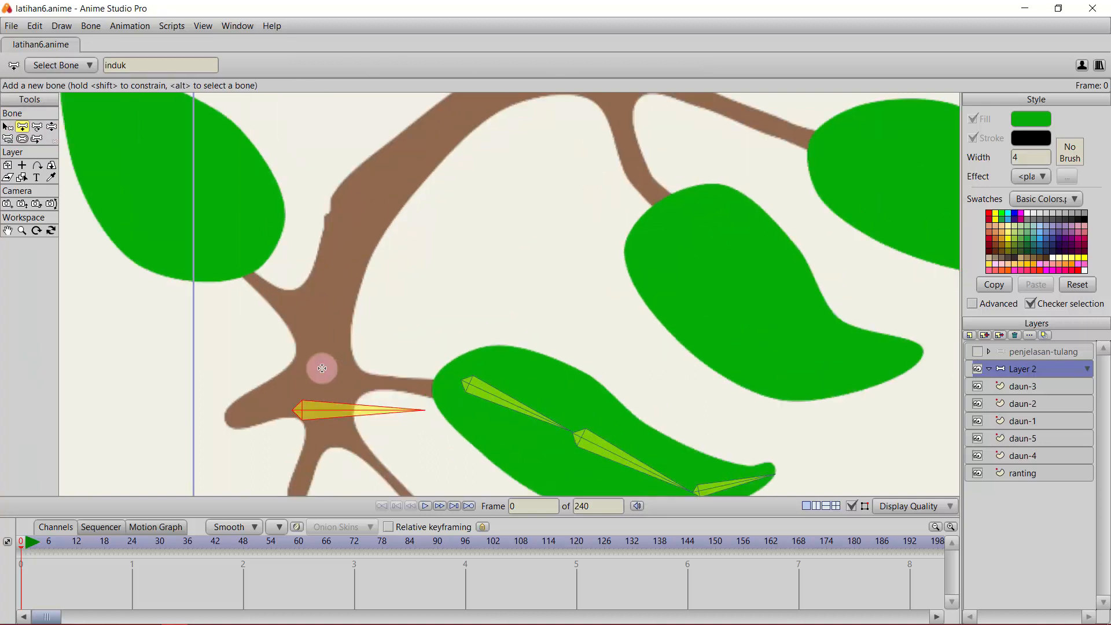
left_click_drag(334, 318, 181, 112)
left_click(7, 139)
left_click_drag(434, 404, 447, 393)
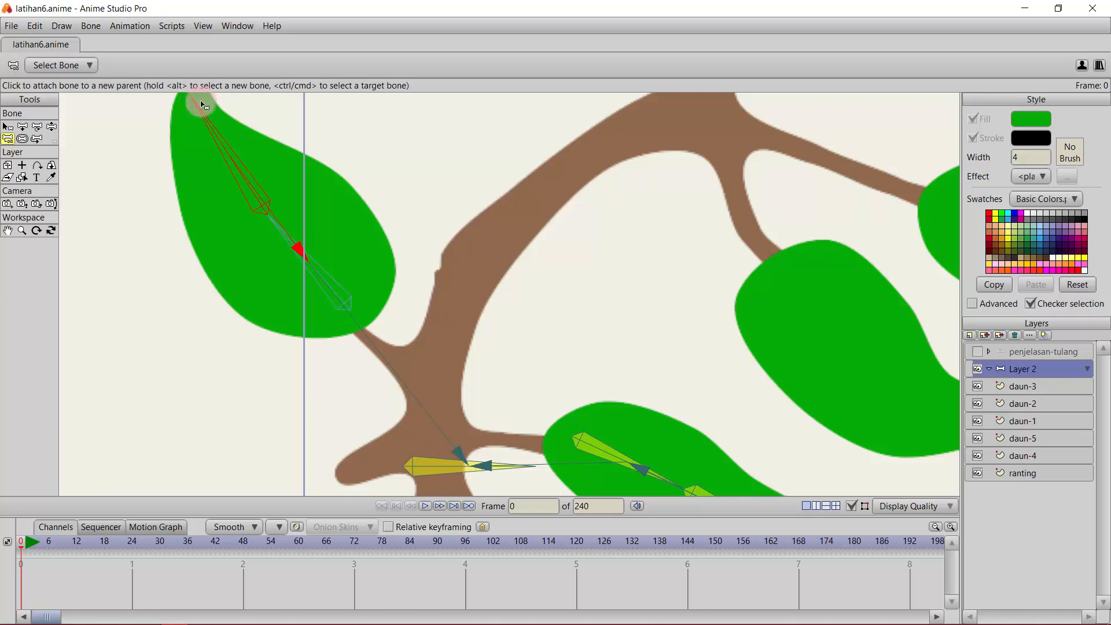
- Set the color of both bones in the leftmost leaf to Yellow
left_click(11, 127)
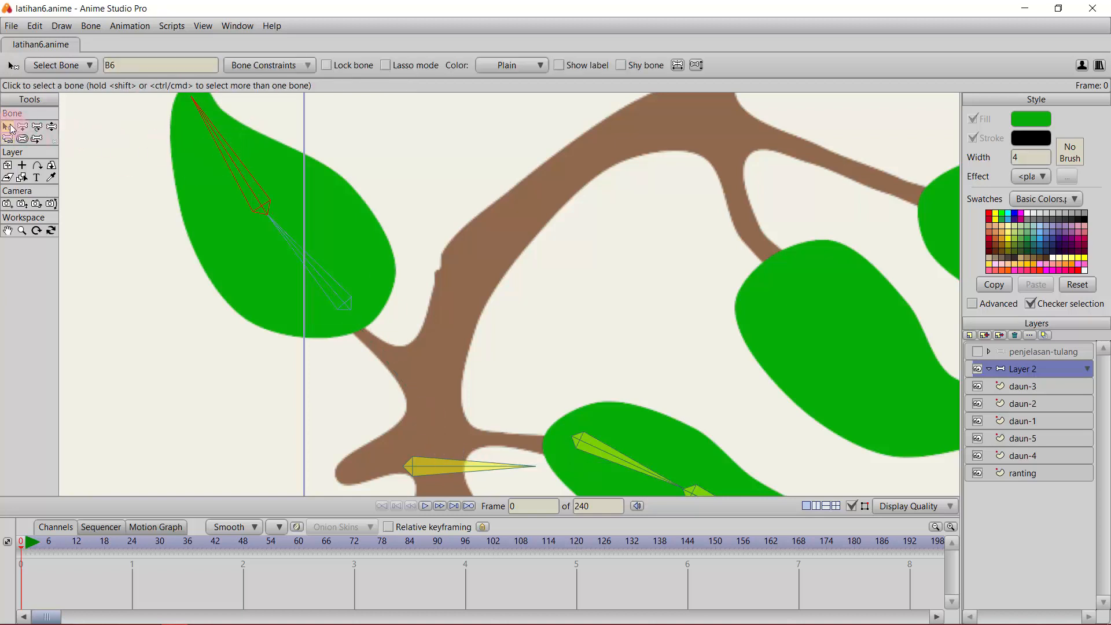
left_click(538, 65)
left_click(543, 140)
left_click(318, 215)
left_click(500, 65)
left_click(518, 140)
- Add a chain of three bones along the middle leaf above the lowest one, starting from induk as the parent
scroll(630, 259, "down", 2)
left_click_drag(741, 275, 610, 268)
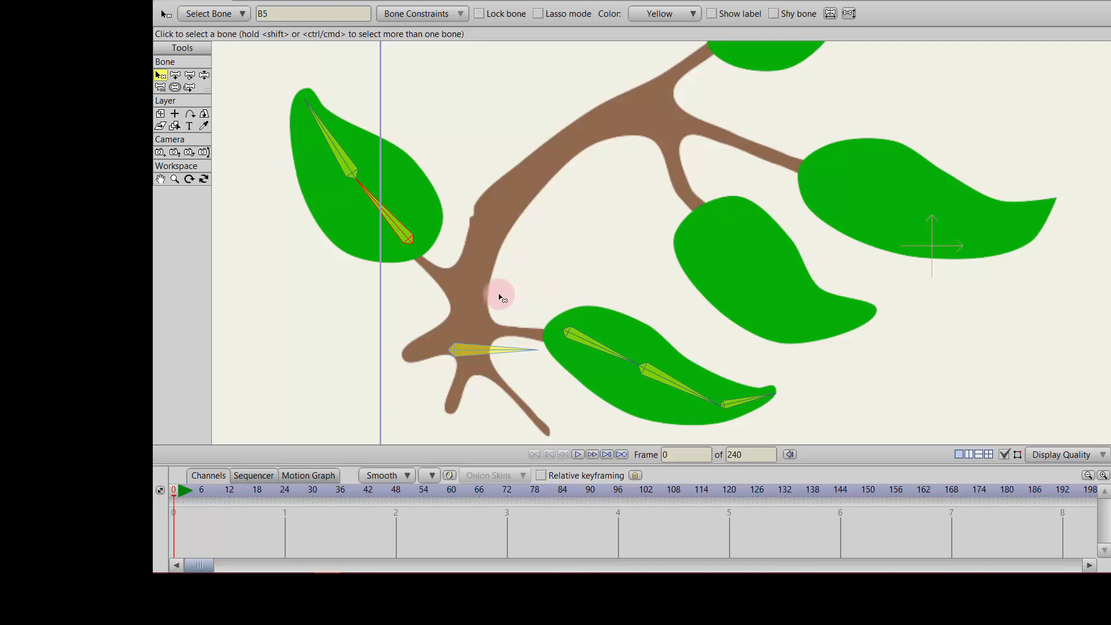
left_click(469, 350)
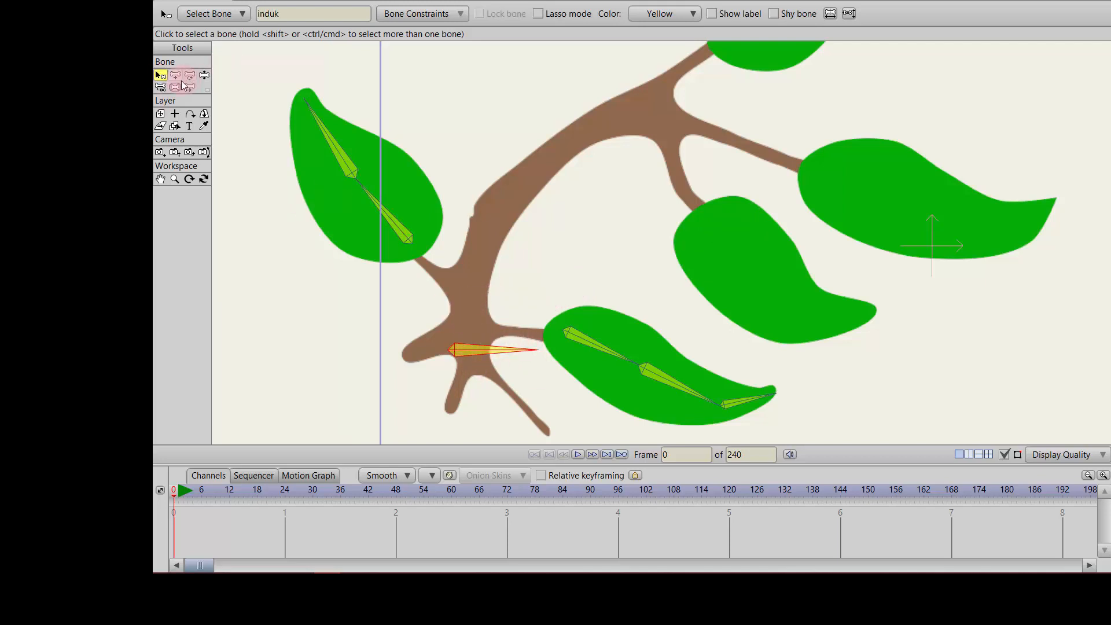
left_click(175, 75)
mouse_move(716, 223)
left_mouse_down()
mouse_move(792, 311)
mouse_move(874, 311)
left_mouse_up()
- Add a chain of three bones along the rightmost leaf, with induk as the parent of the first bone
left_click(160, 76)
left_click(480, 351)
left_click(175, 77)
left_click_drag(809, 172, 977, 229)
left_click_drag(977, 229, 1049, 212)
- Add a single bone from base to tip of the topmost leaf, parented to induk
left_click(160, 75)
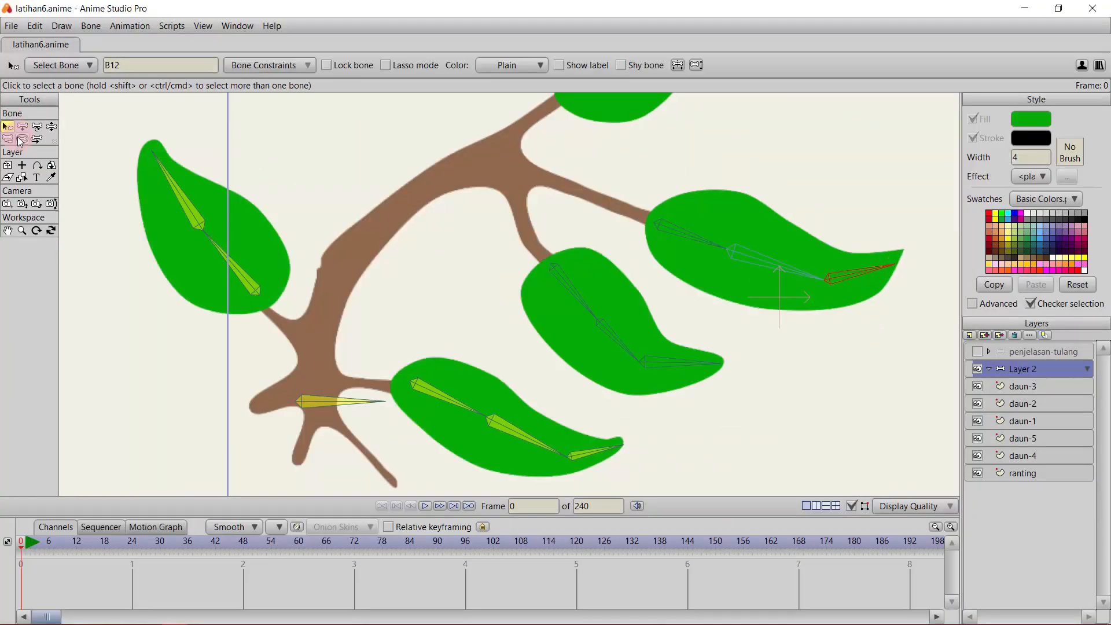
left_click(478, 349)
left_click_drag(628, 168, 568, 272)
left_click_drag(414, 327, 411, 334)
left_click(22, 126)
left_click_drag(498, 207, 644, 120)
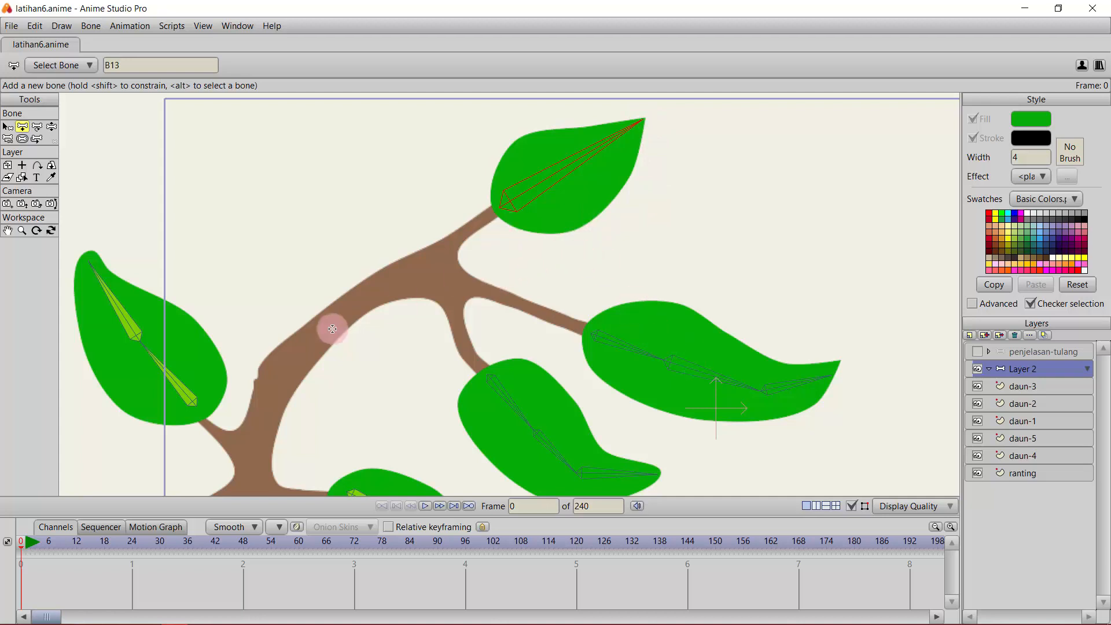
- Add one long bone along the main branch from near its base to the upper fork, parented to induk
left_click(8, 127)
scroll(274, 270, "up", 2)
scroll(275, 271, "down", 2)
left_click_drag(309, 359, 402, 274)
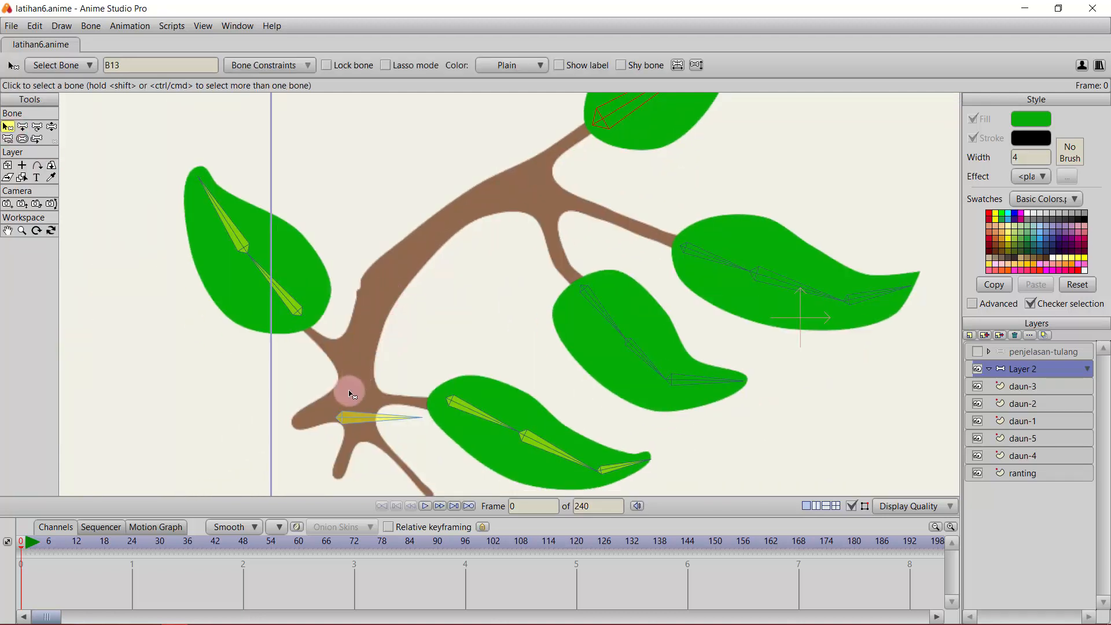
left_click(364, 419)
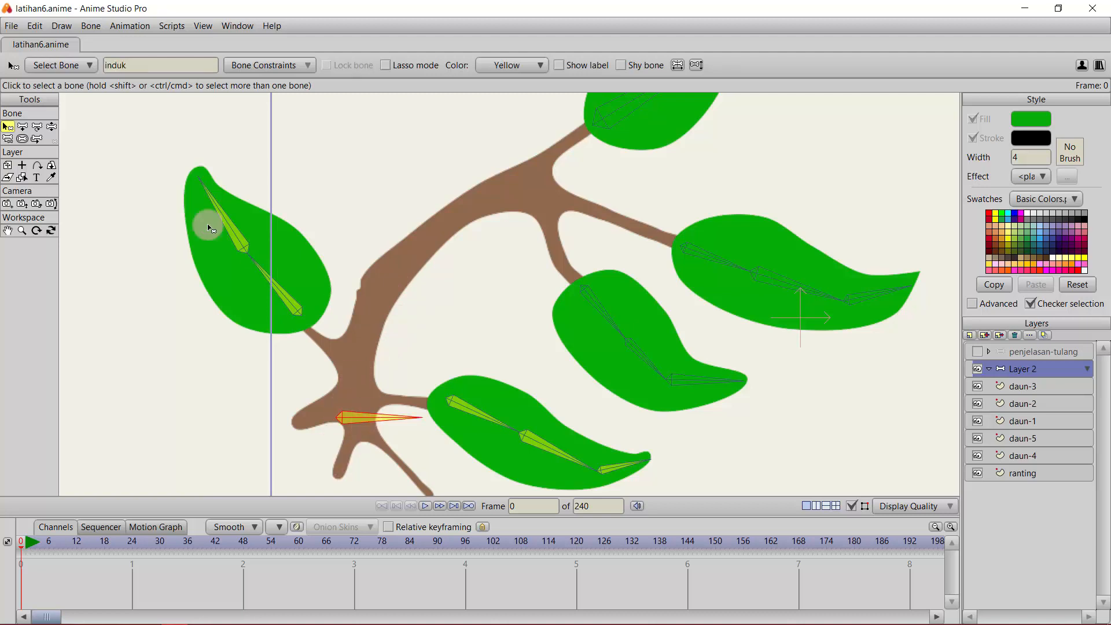
left_click(23, 127)
left_click(9, 128)
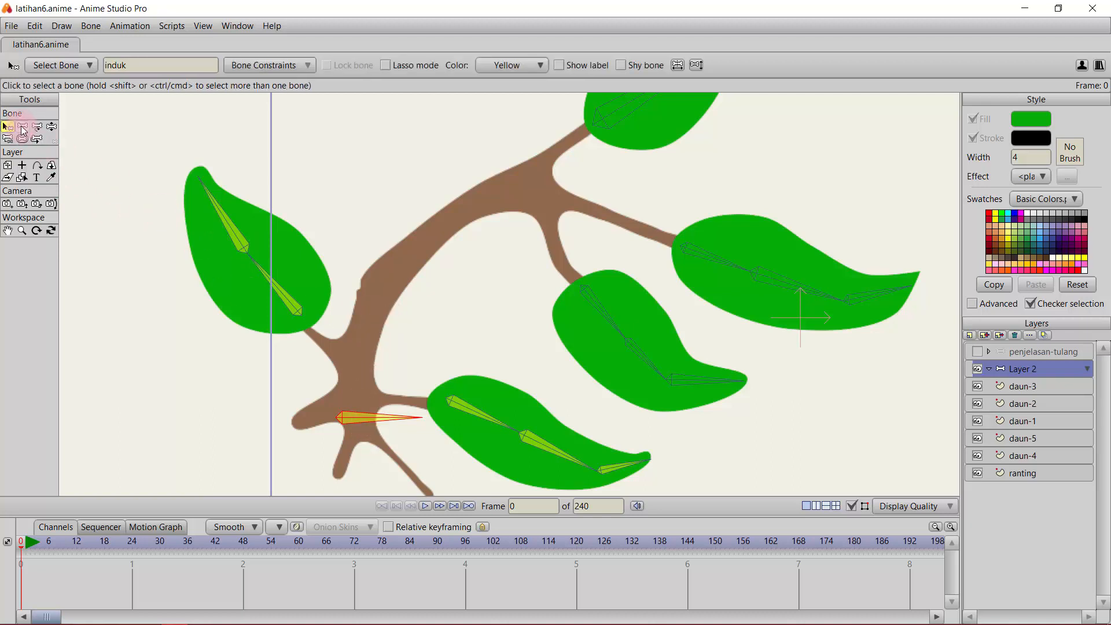
left_click(22, 128)
left_click_drag(361, 350, 551, 160)
- Select all bones in the topmost, rightmost and middle leaves together and set their color to Yellow
scroll(526, 212, "down", 1)
scroll(526, 213, "down", 1)
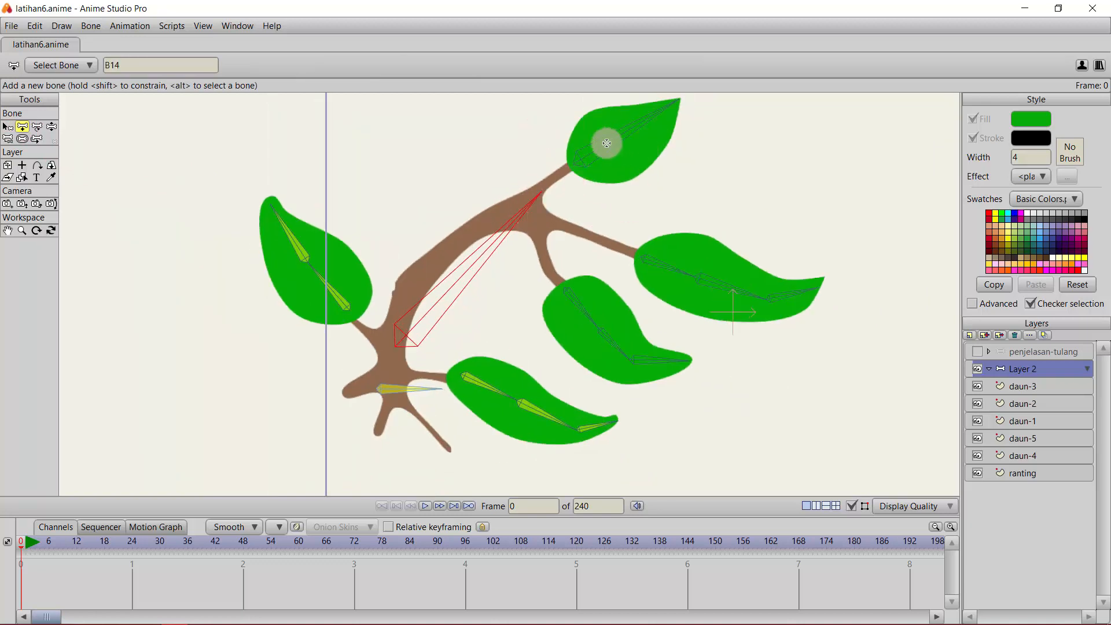
key("z")
left_click(711, 287)
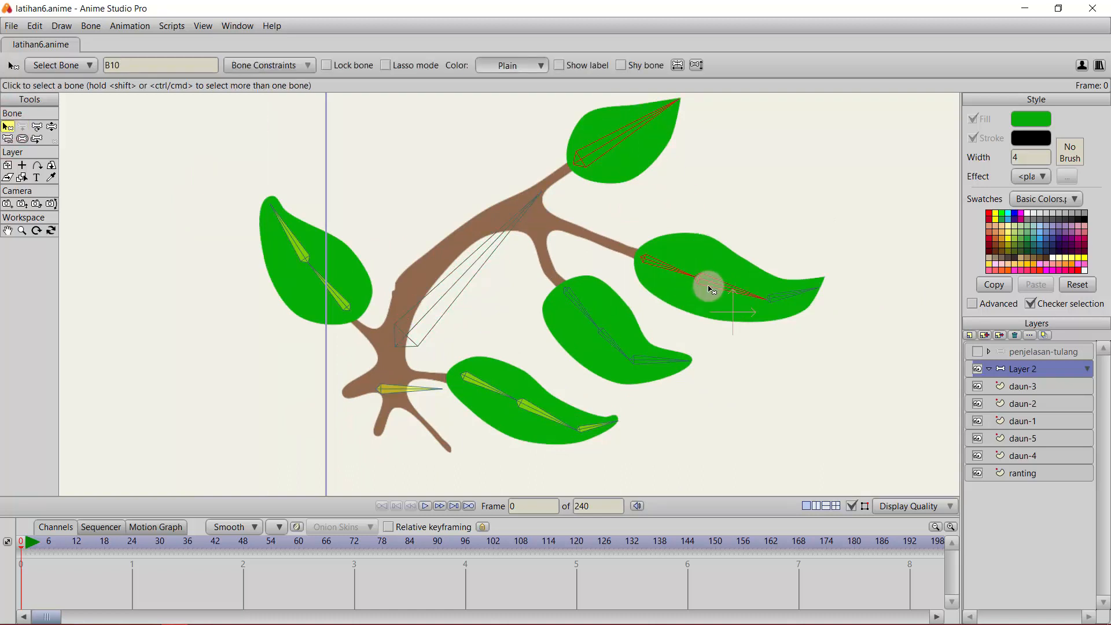
left_click(785, 296, "shift")
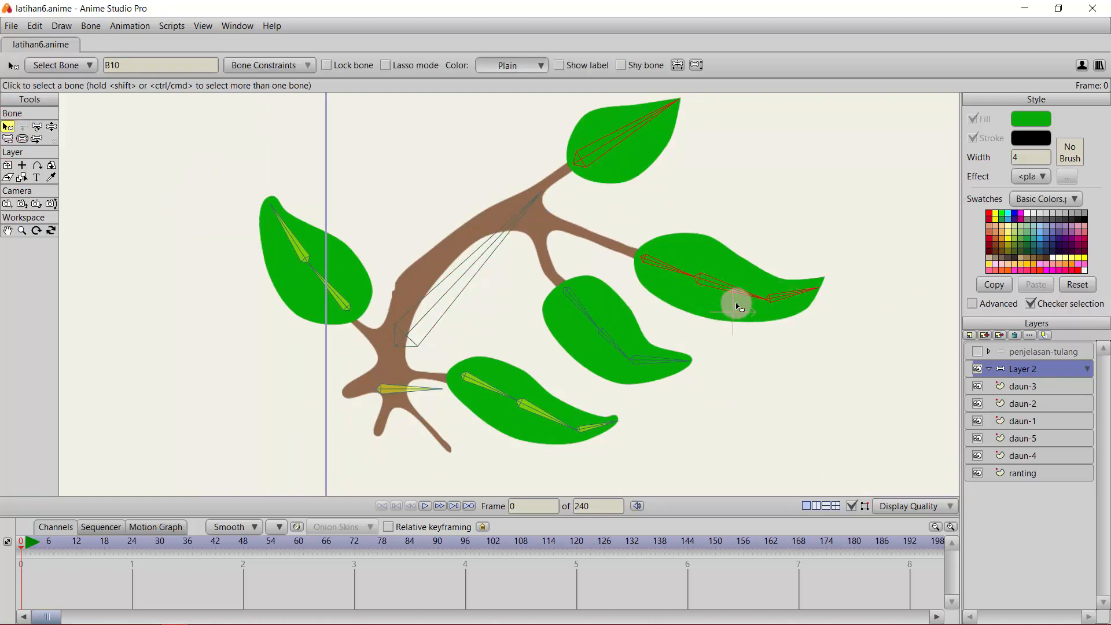
left_click(585, 311, "shift")
left_click(640, 360, "shift")
left_click(507, 65)
left_click(526, 137)
- Set the color of the long branch bone to Yellow and deselect it
left_click(486, 267)
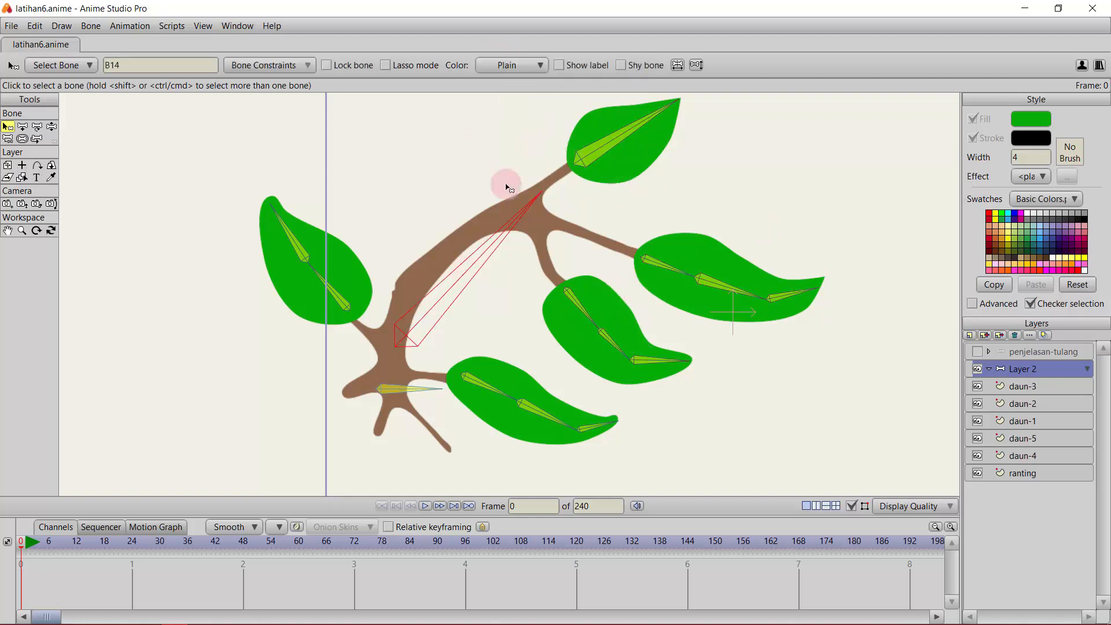
left_click(518, 65)
left_click(536, 139)
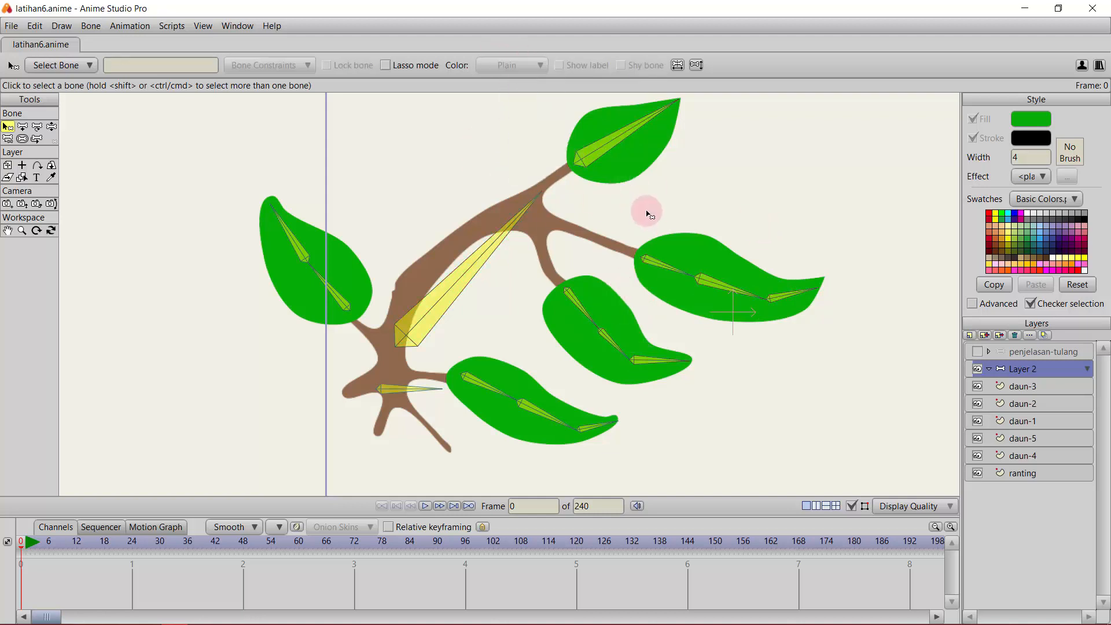
- Select the layers from daun-3 through ranting and move them all inside Layer 2
left_click(1041, 387)
mouse_move(1037, 404)
left_mouse_down()
mouse_move(1036, 469)
mouse_move(1033, 396)
left_mouse_up()
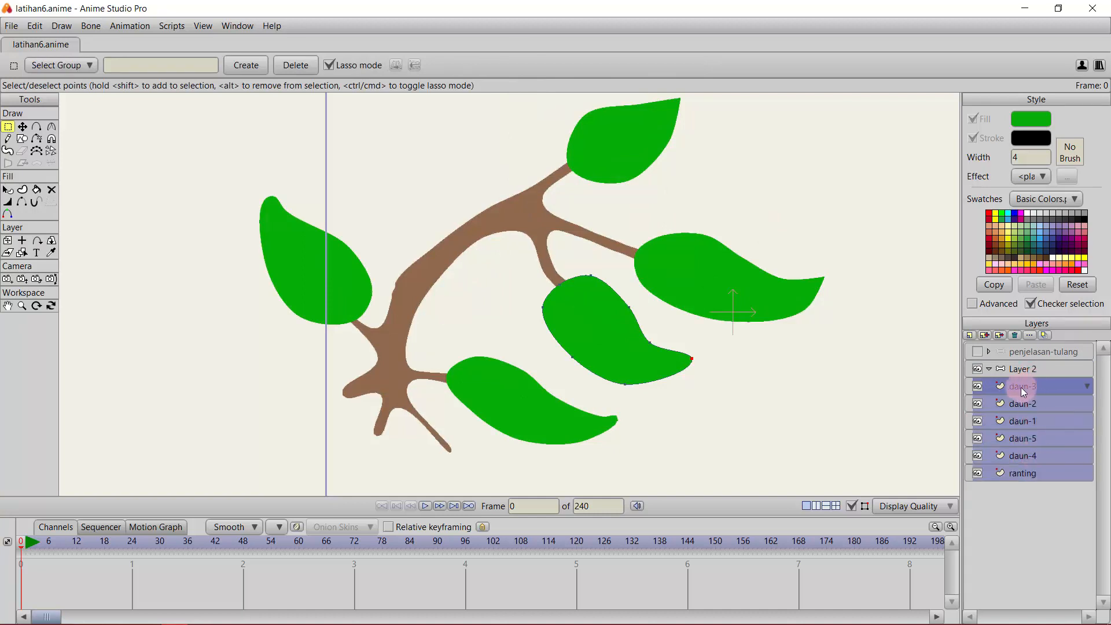
left_click(1029, 387)
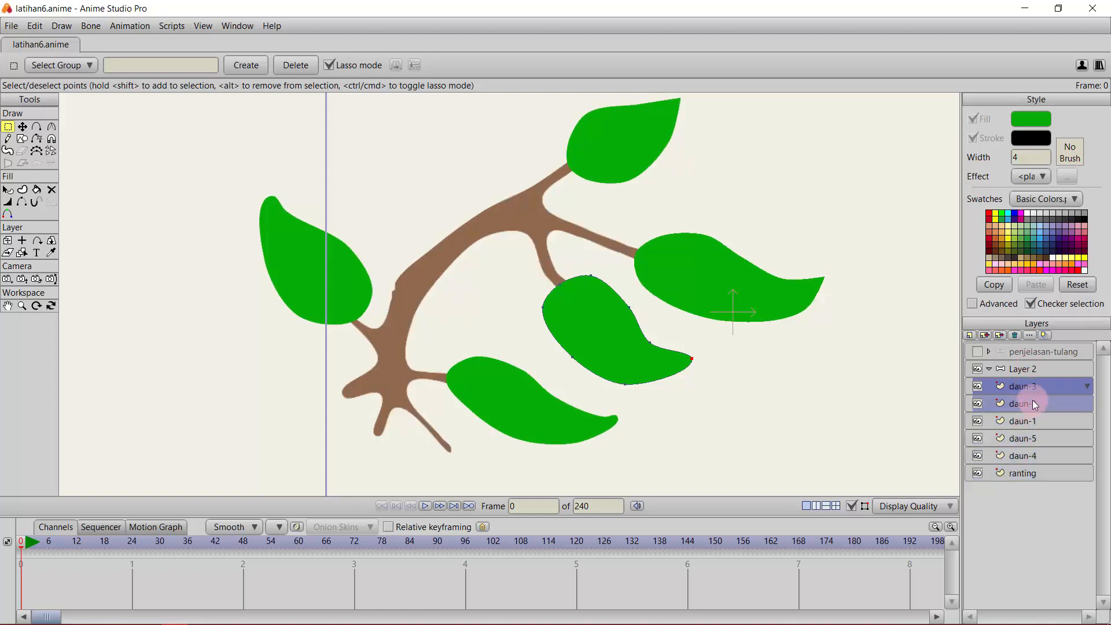
mouse_move(1034, 388)
left_mouse_down()
mouse_move(1037, 475)
mouse_move(1032, 392)
left_mouse_up()
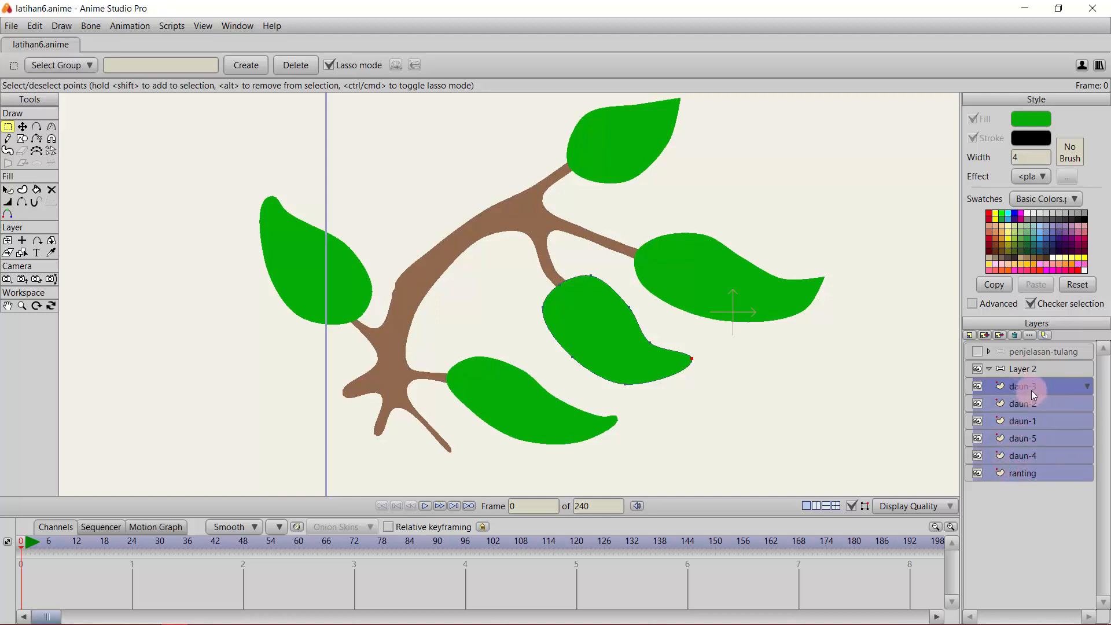
mouse_move(1025, 389)
left_mouse_down()
mouse_move(1037, 369)
mouse_move(1021, 370)
left_mouse_up()
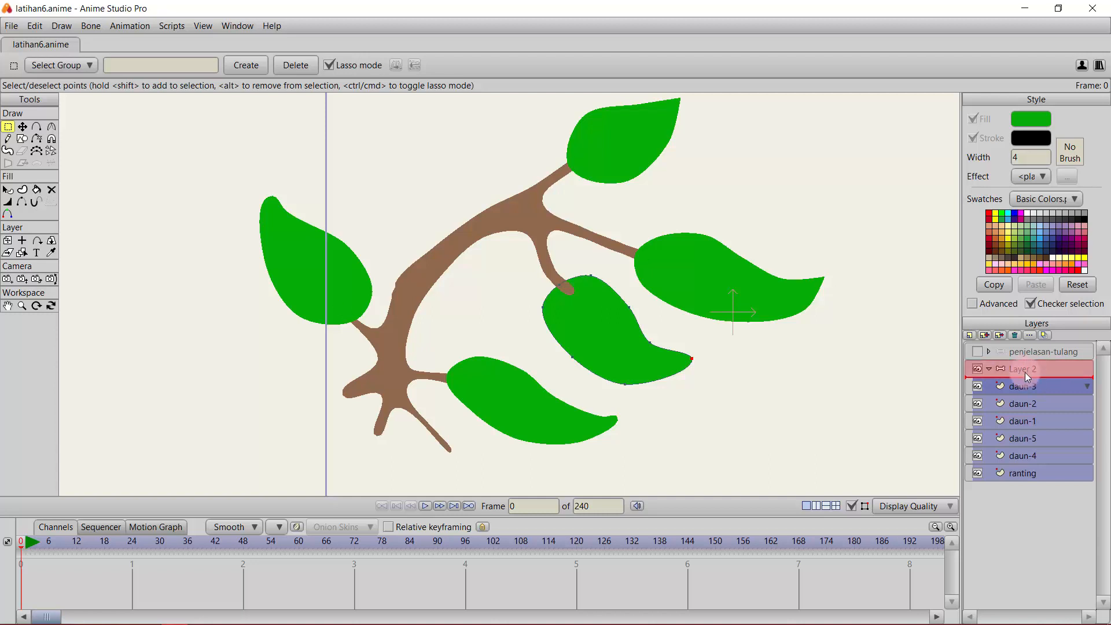
- Check the grouping by collapsing and expanding Layer 2 and toggling its visibility off and on
left_click(990, 368)
left_click(991, 368)
left_click(991, 368)
left_click(989, 368)
left_click(977, 370)
left_click(978, 369)
left_click(977, 370)
left_click(978, 369)
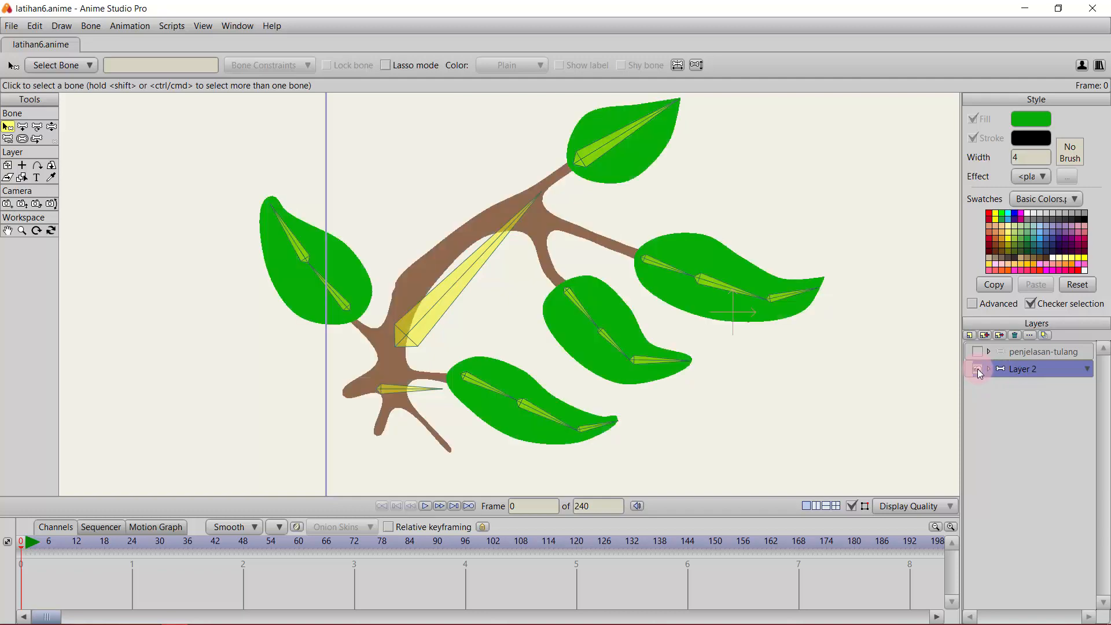
- Preview the render with Layer 2 hidden, and again with Layer 2 visible
left_click(978, 369)
left_click(12, 26)
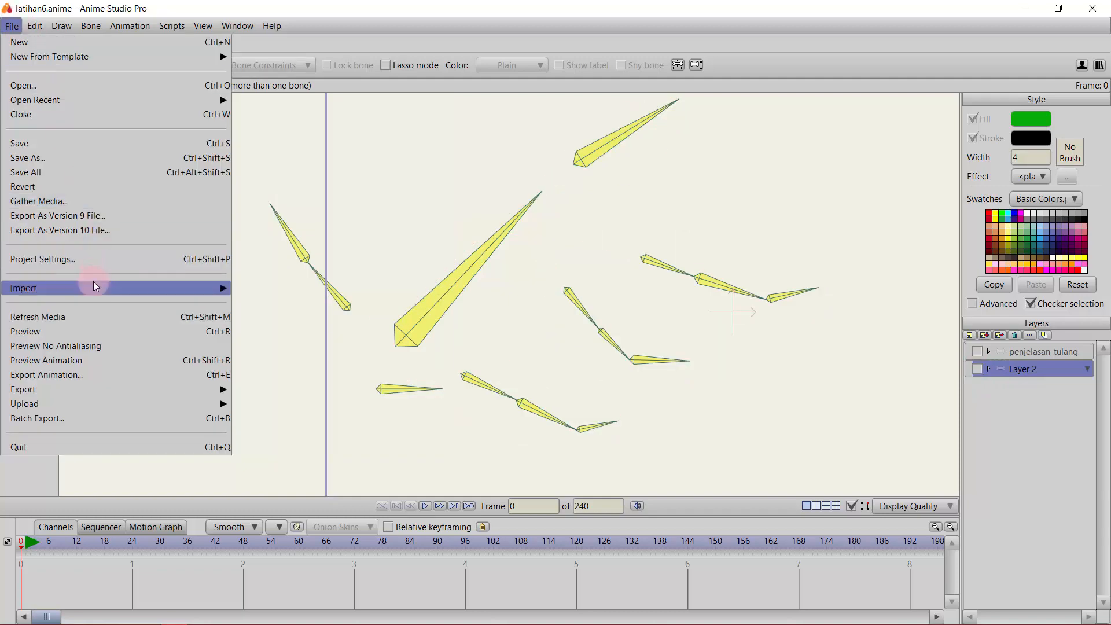
left_click(84, 331)
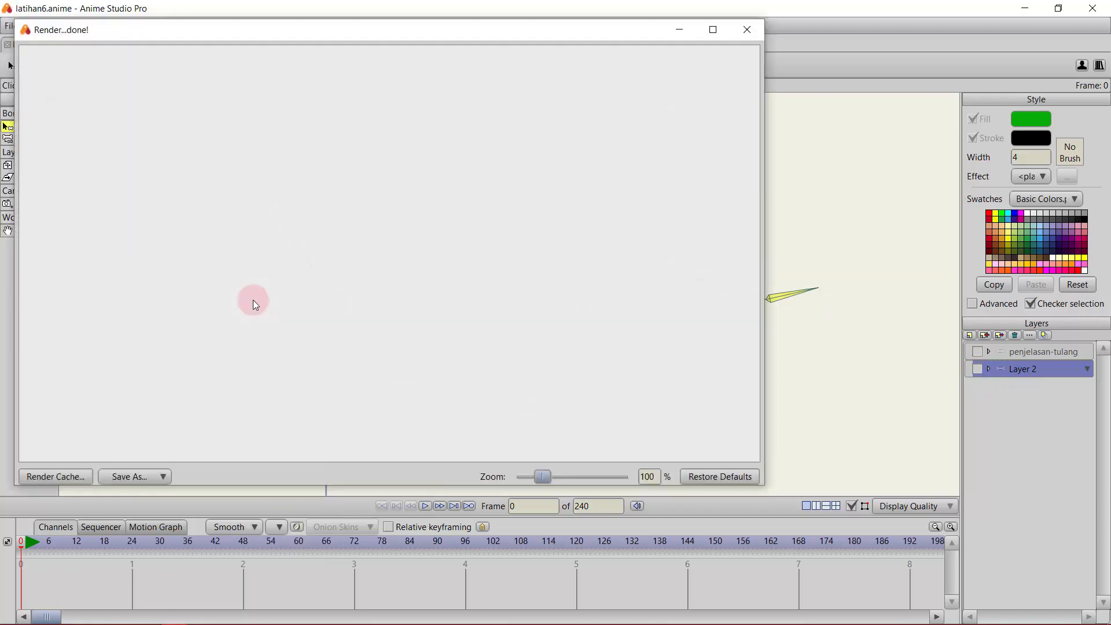
left_click(751, 37)
left_click(978, 370)
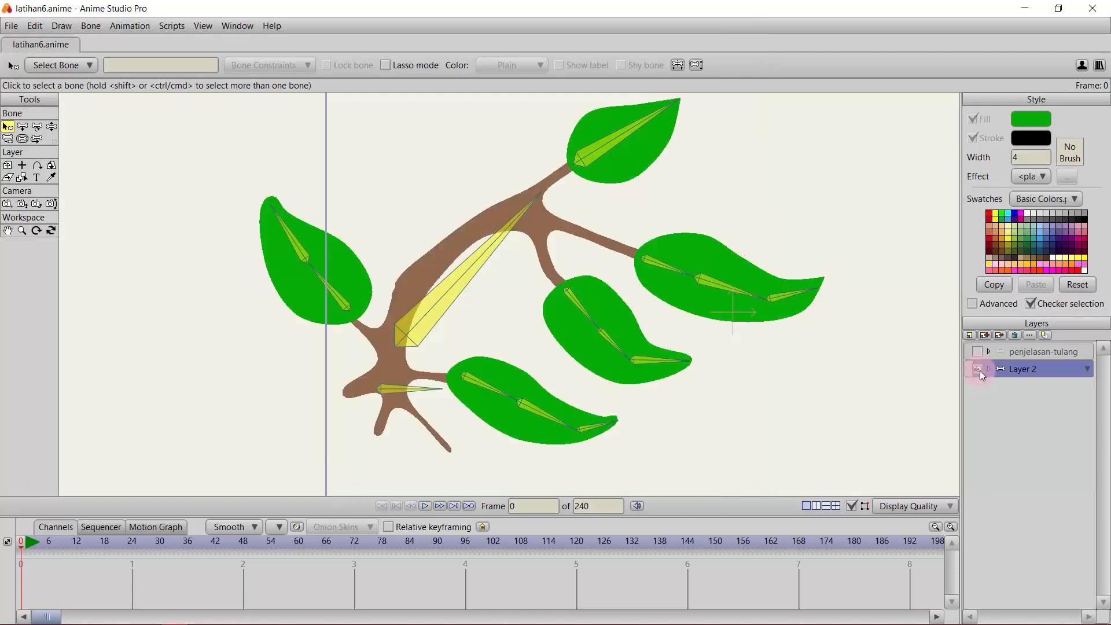
left_click(11, 25)
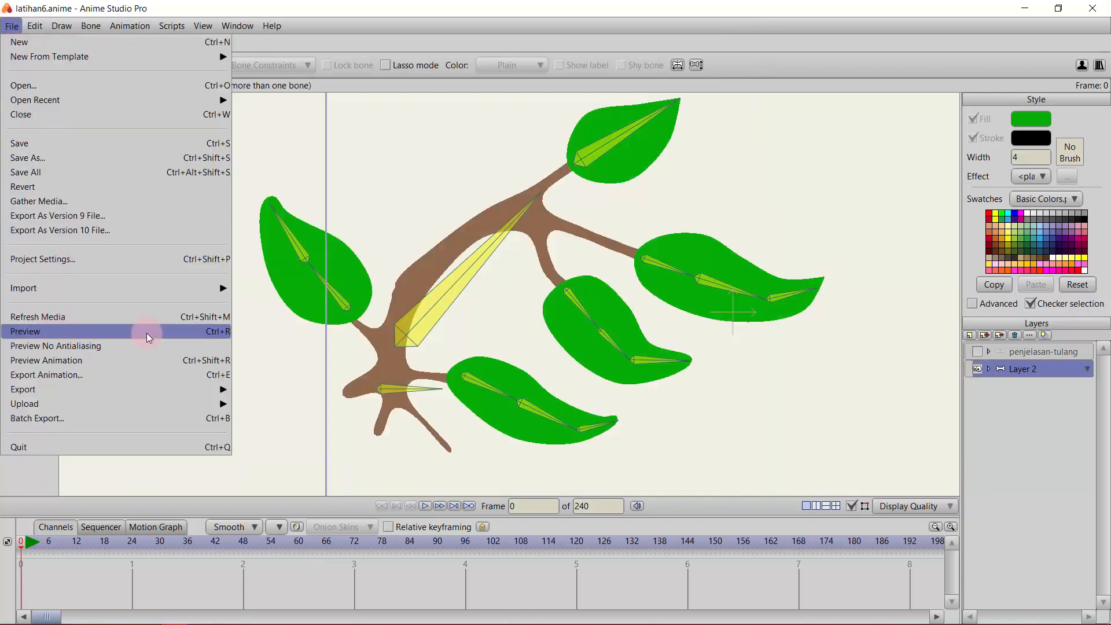
left_click(74, 332)
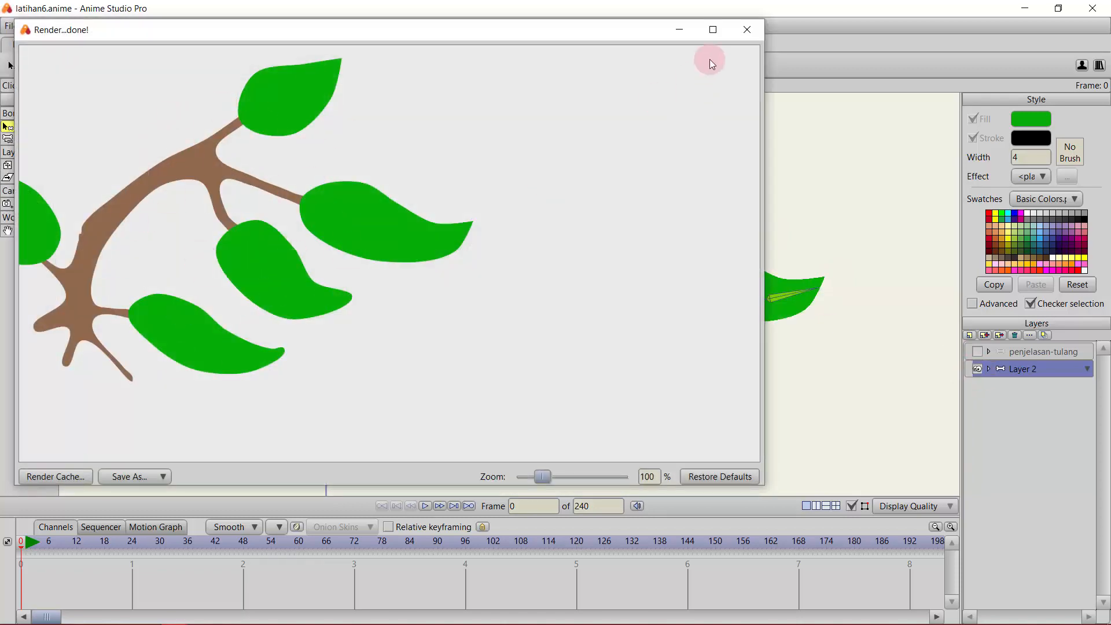
left_click(751, 29)
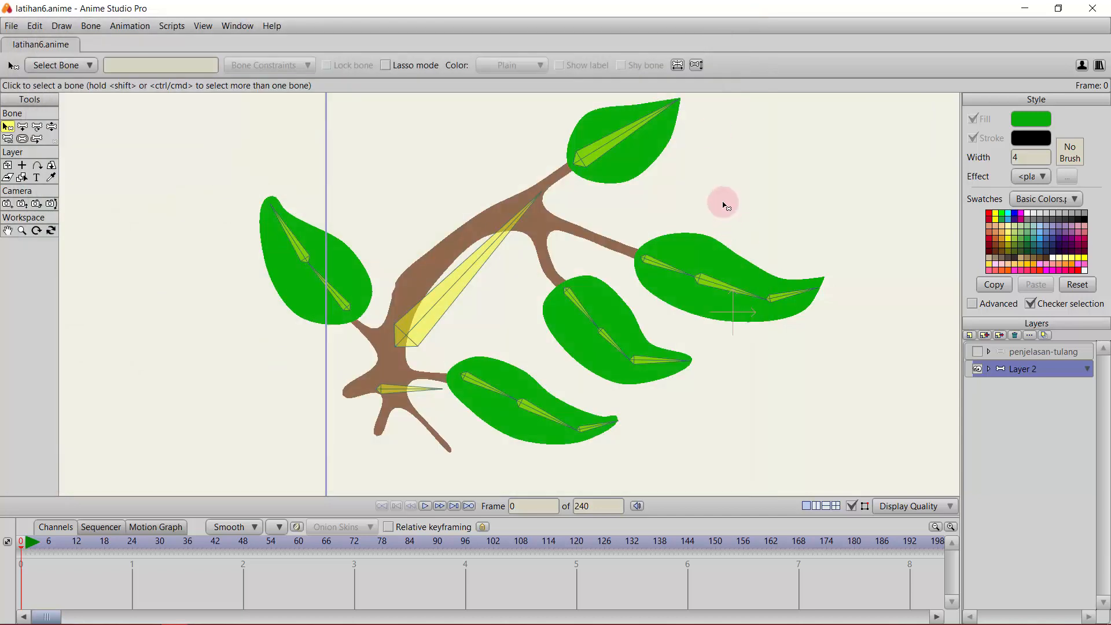
- Expand Layer 2 to show its sublayers and rename it ranting-dan-daun
left_click(979, 369)
left_click(991, 370)
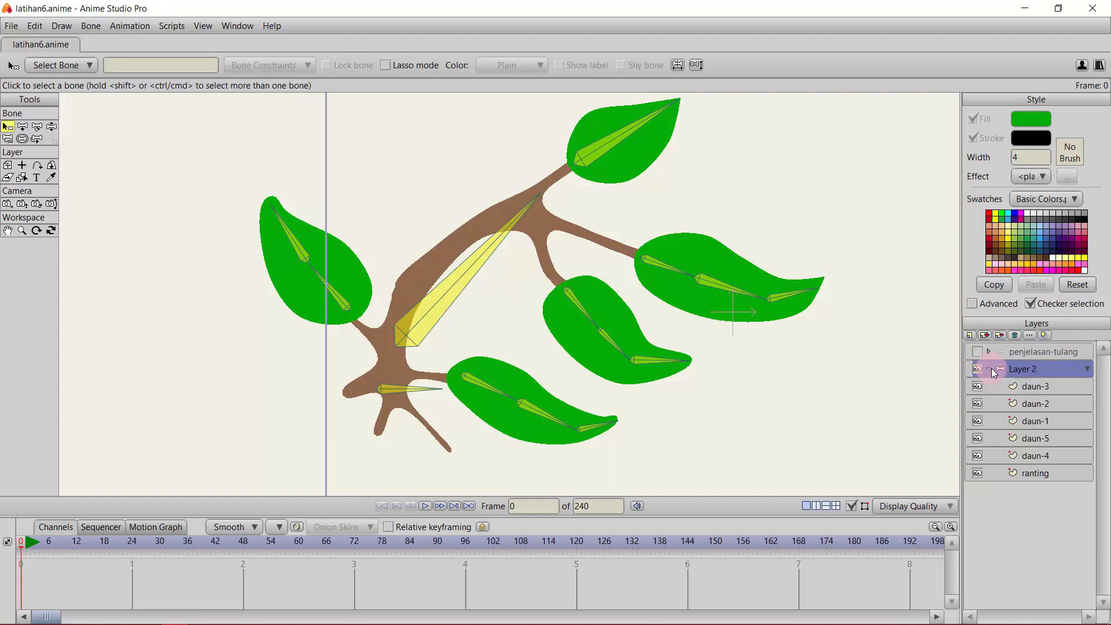
left_click(992, 369)
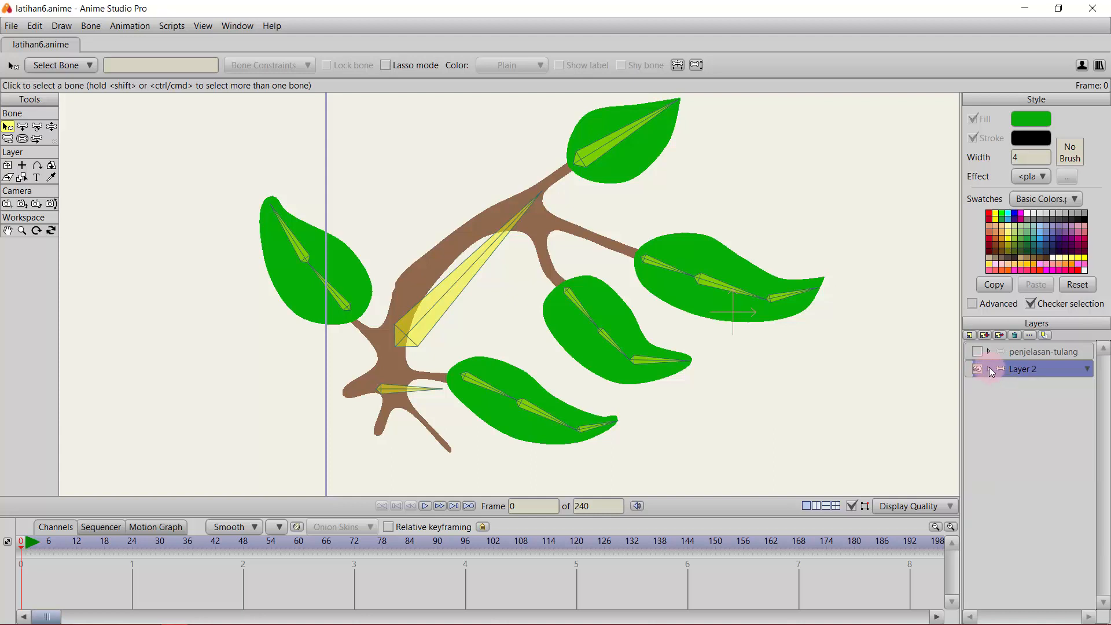
left_click(989, 368)
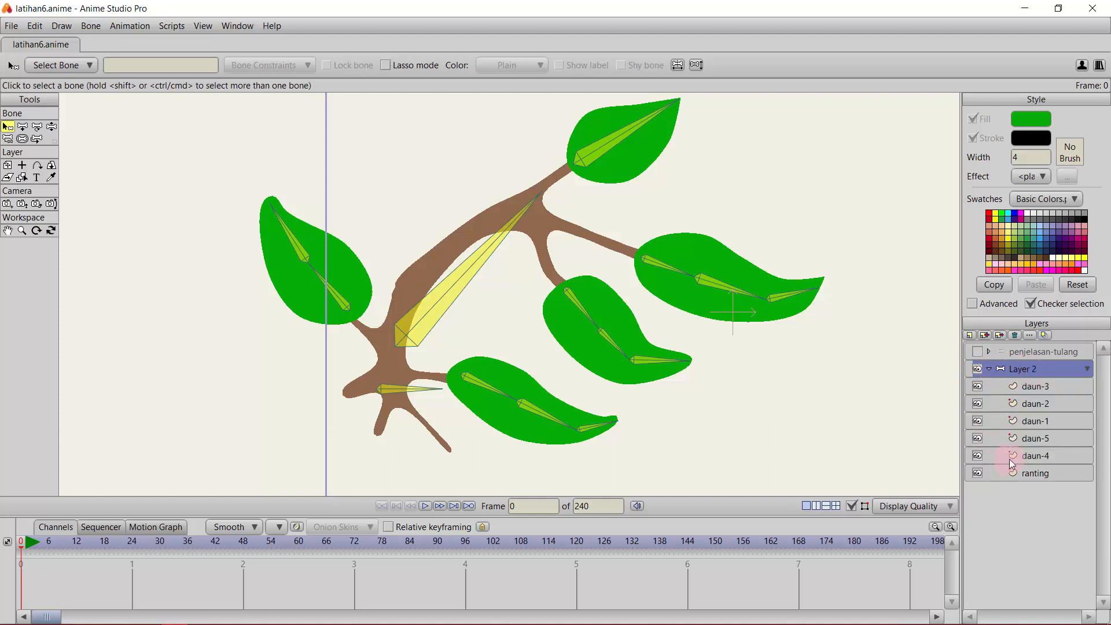
double_click(1019, 369)
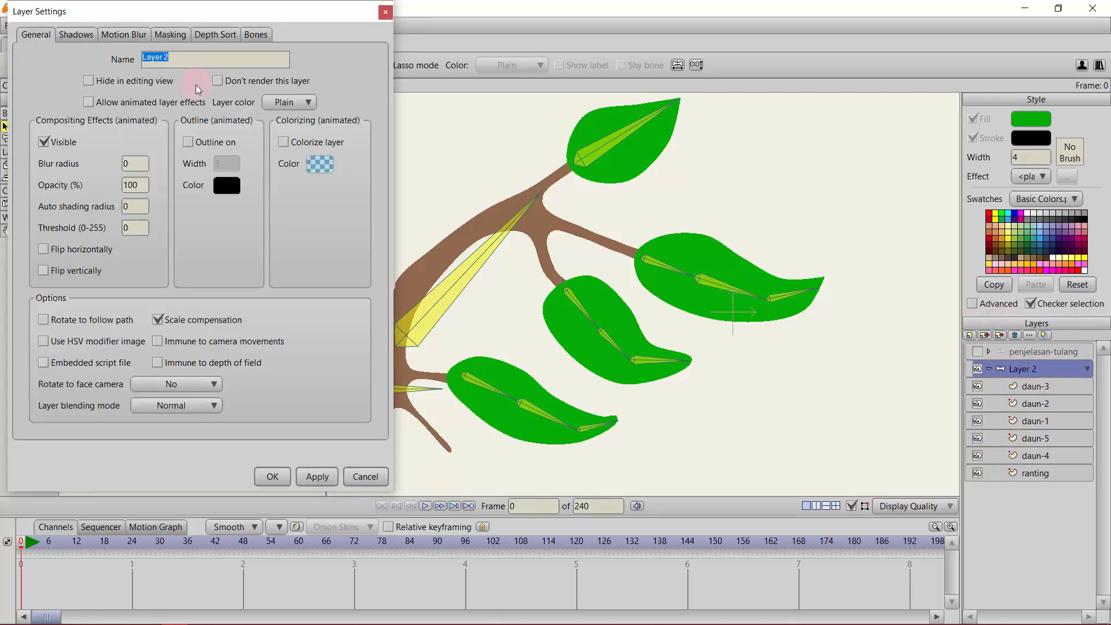
type("ranting-dan-daun")
key("Return")
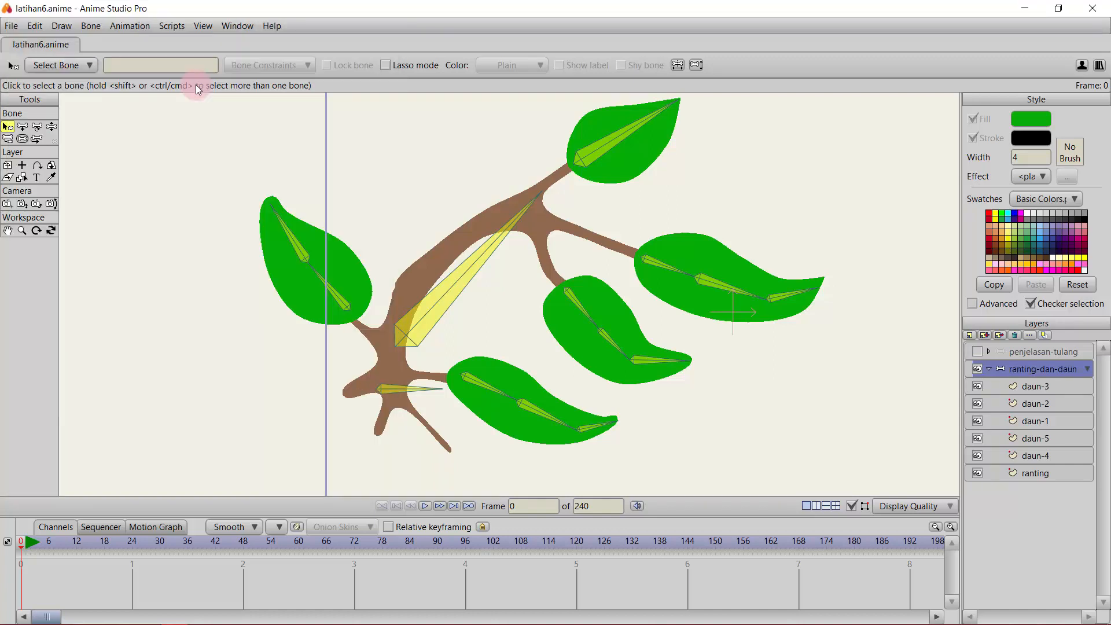
- Bind the daun-1 layer to the bone in the uppermost leaf with the Bind Layer tool
left_click(610, 144)
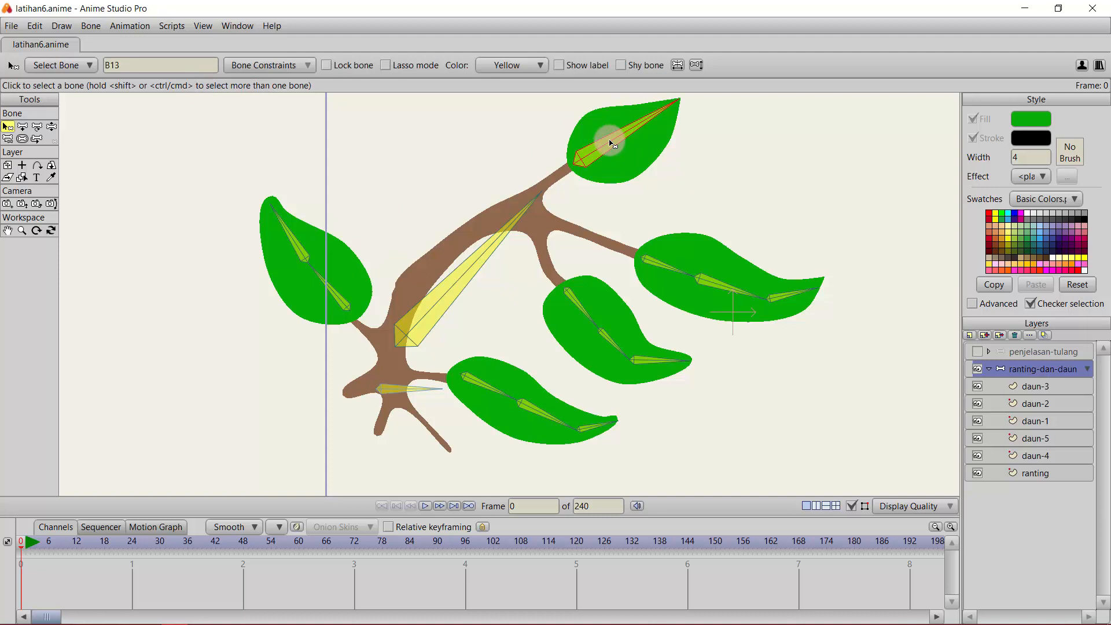
left_click(646, 359)
scroll(607, 168, "up", 3)
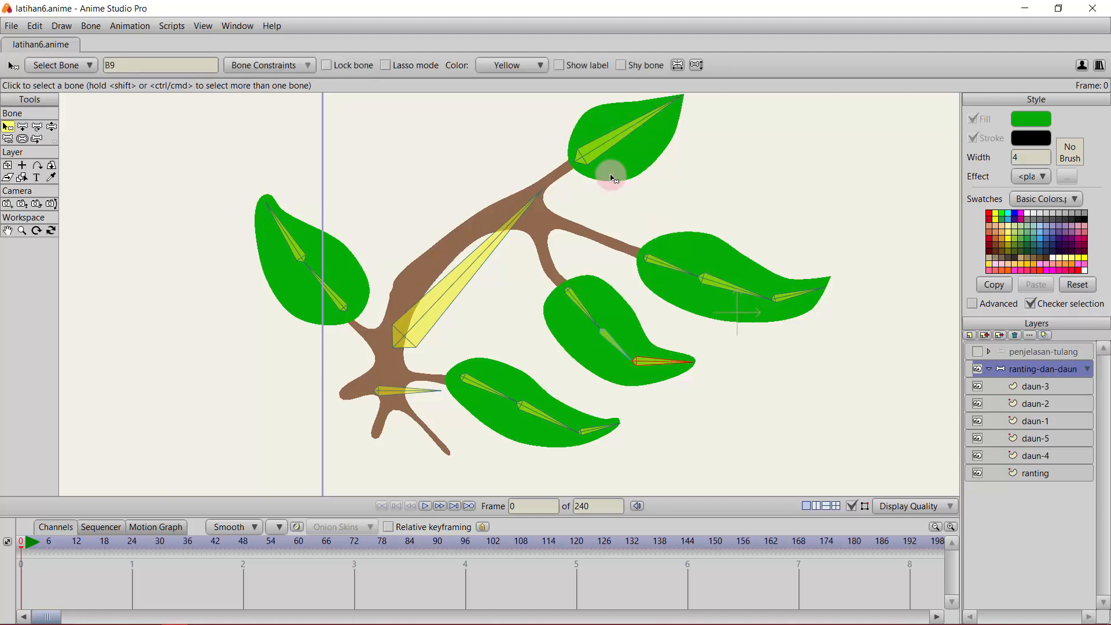
left_click_drag(646, 145, 459, 345)
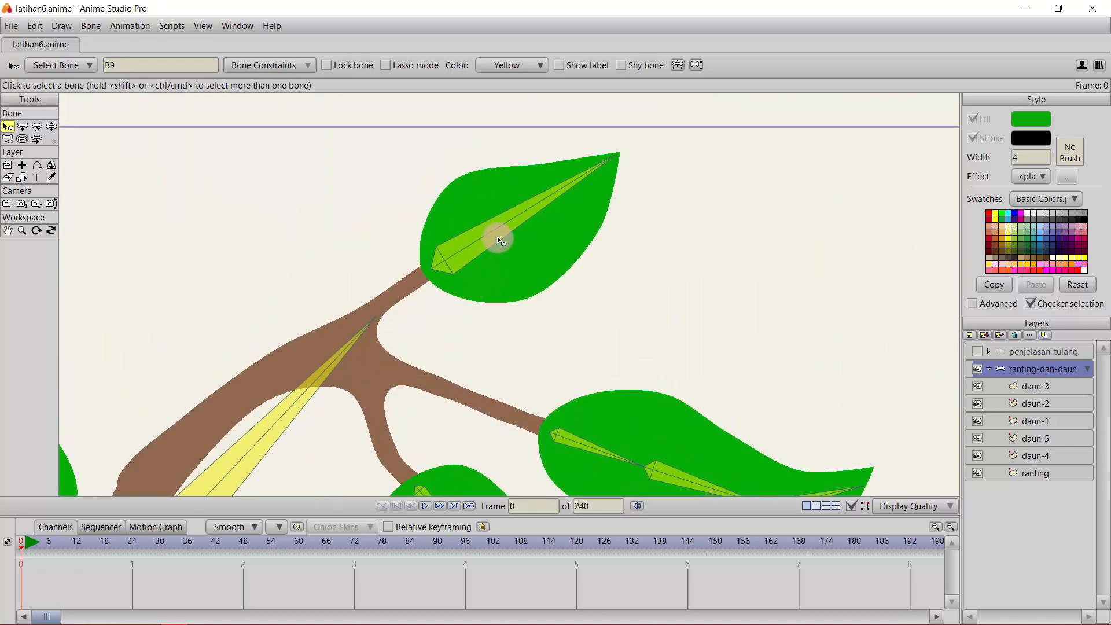
left_click(517, 224)
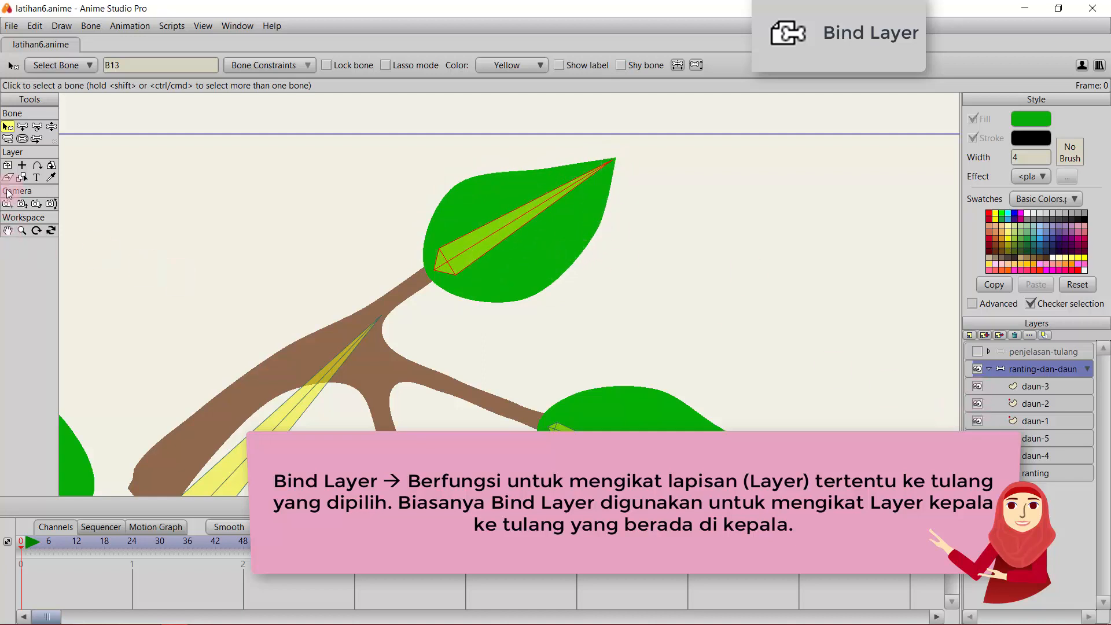
left_click(1025, 403)
left_click(1016, 421)
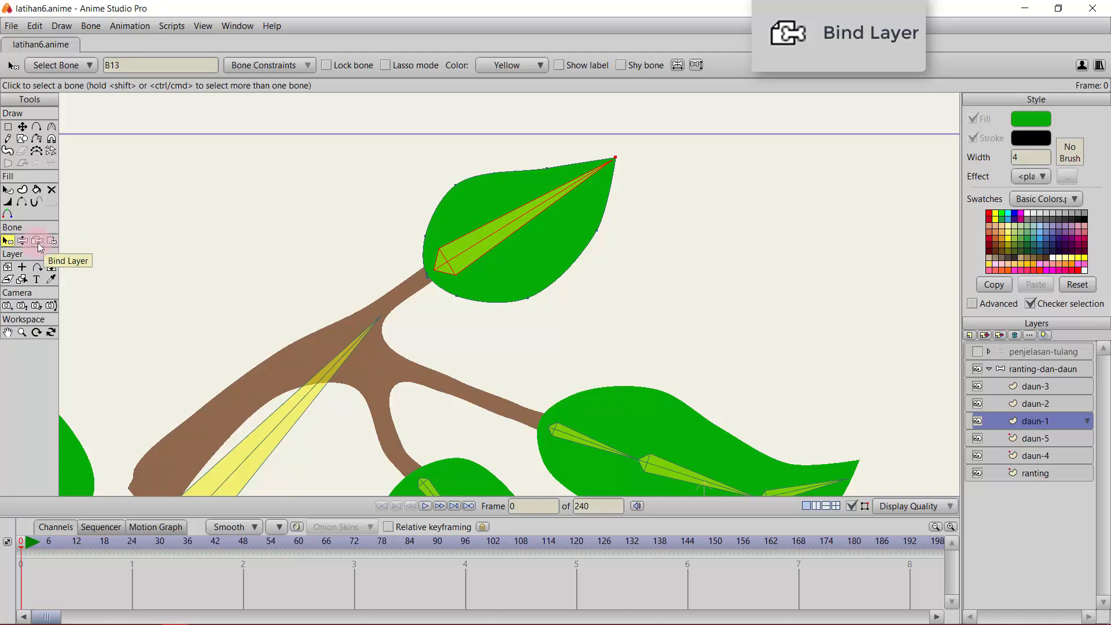
left_click(39, 243)
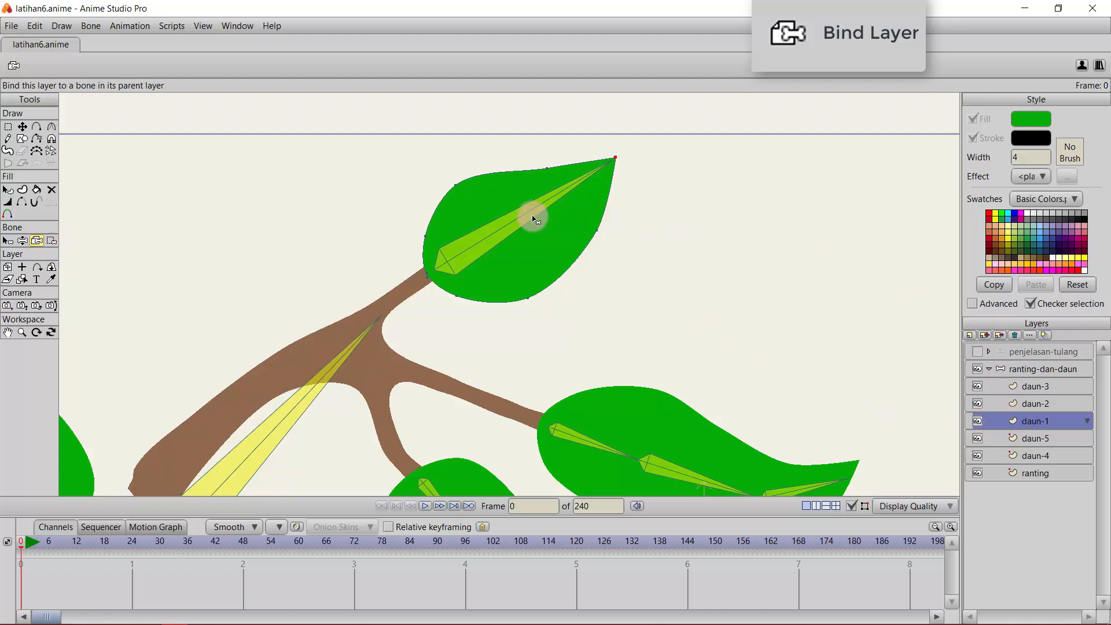
scroll(528, 215, "up", 2)
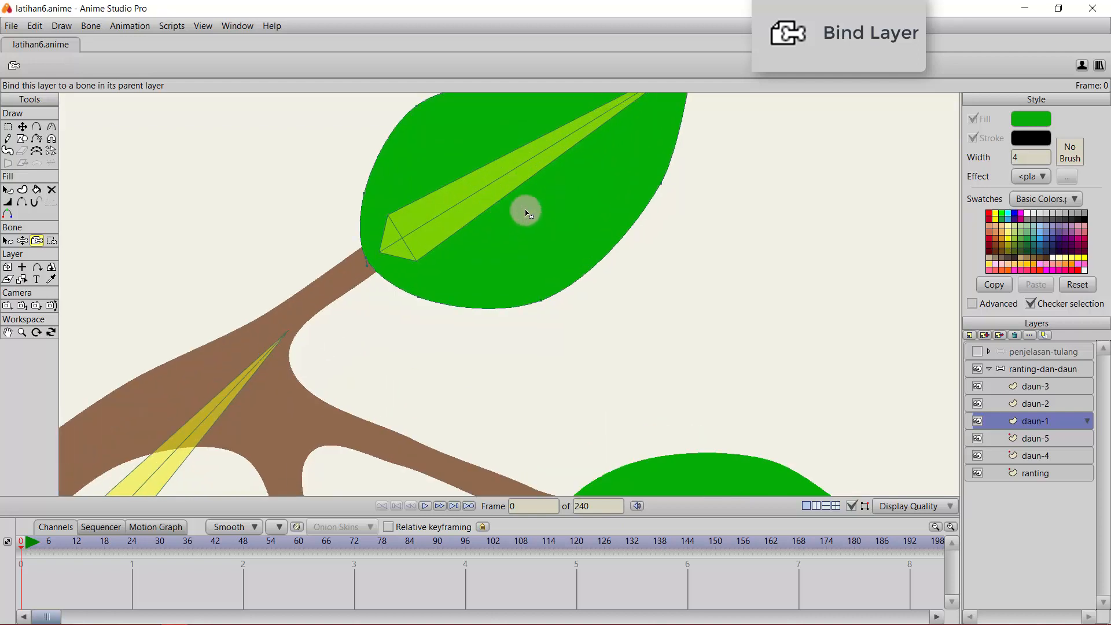
scroll(530, 174, "up", 1)
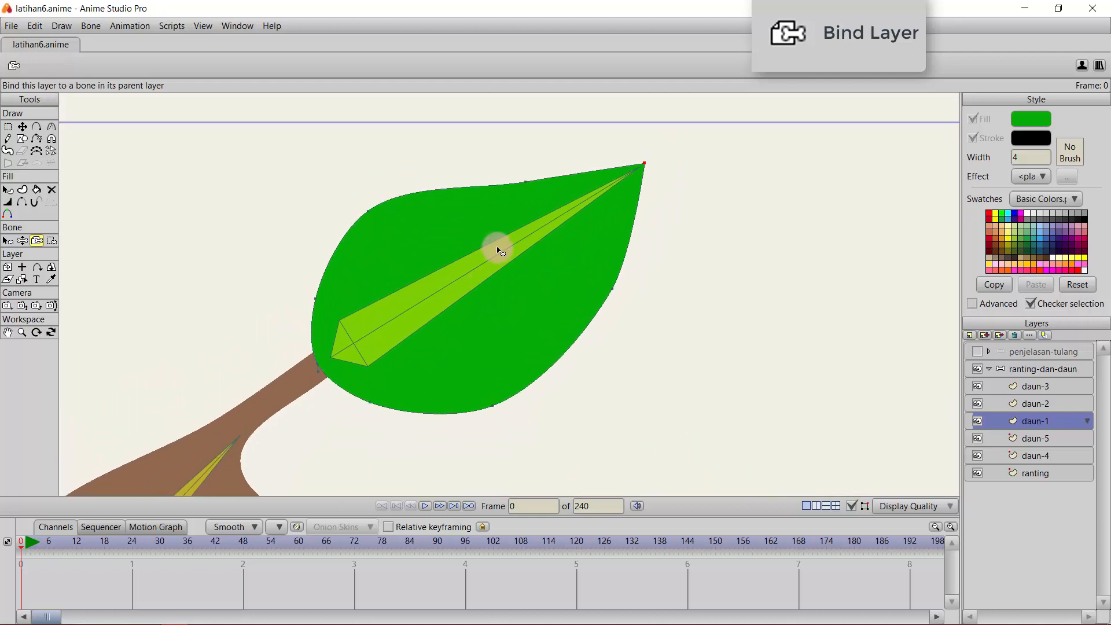
left_click(497, 258)
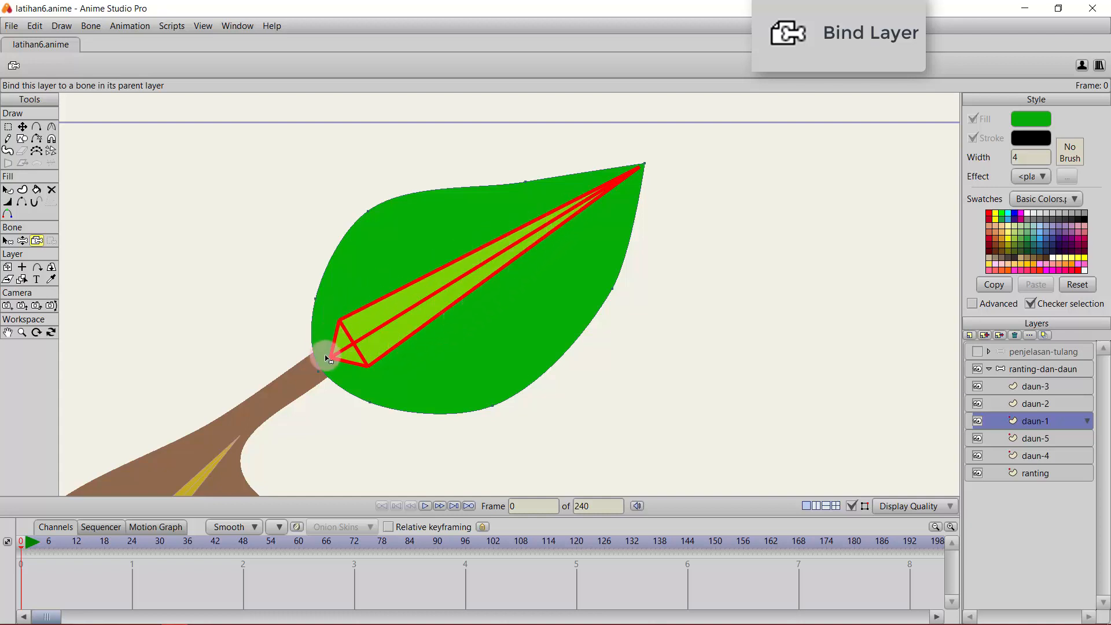
- Select the first bone (B10) of the leaf below the uppermost one, check which layer holds that leaf, and activate daun-2
scroll(382, 348, "down", 3)
left_click_drag(508, 334, 425, 235)
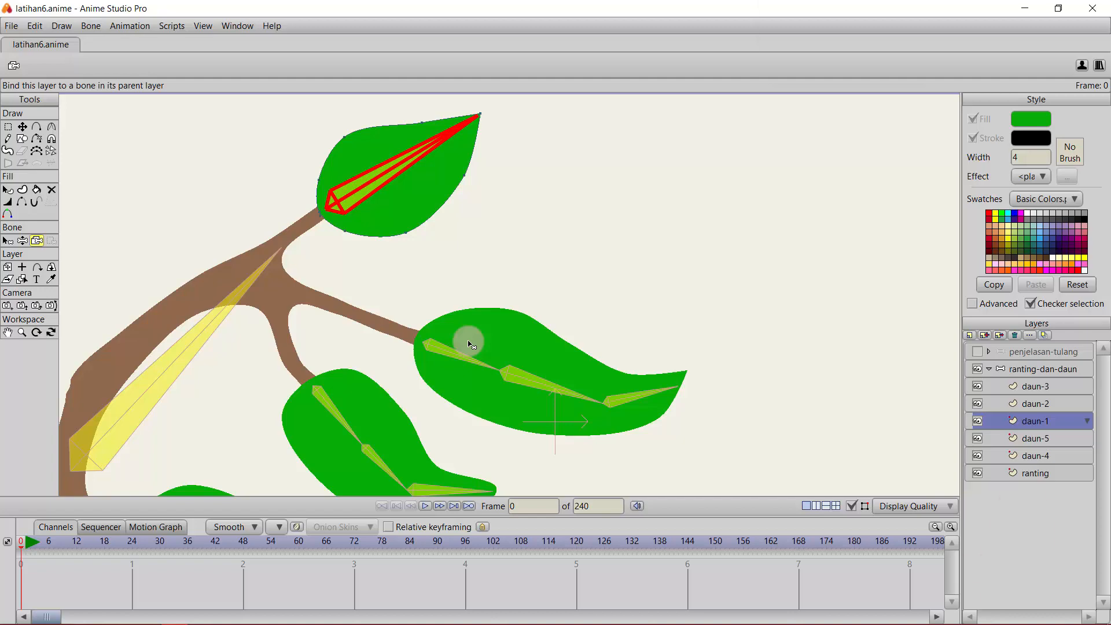
scroll(470, 345, "up", 3)
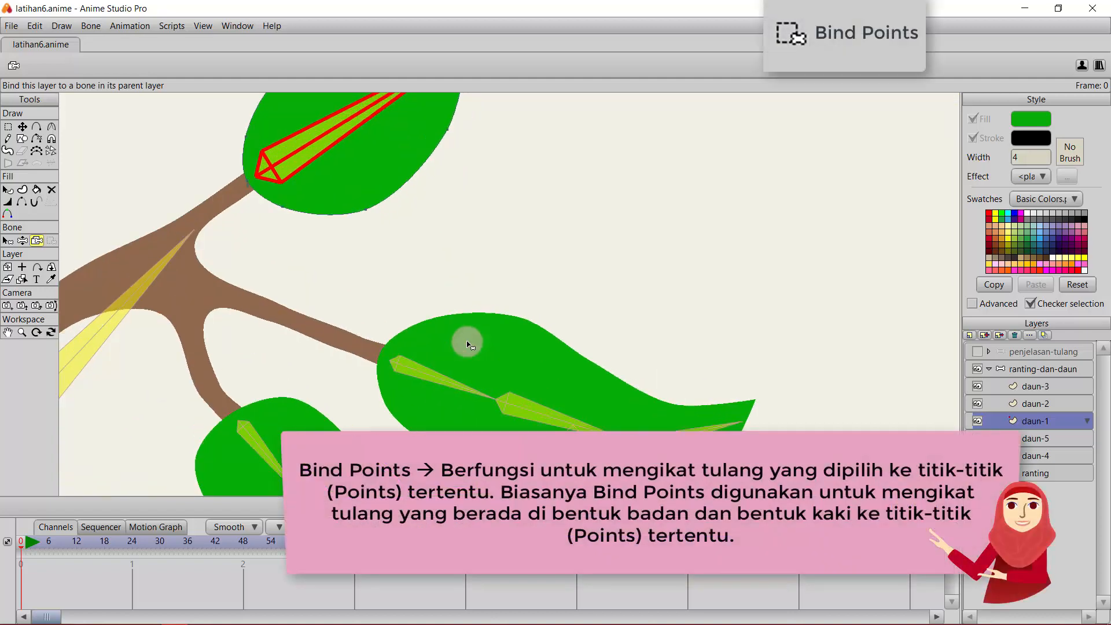
left_click(8, 242)
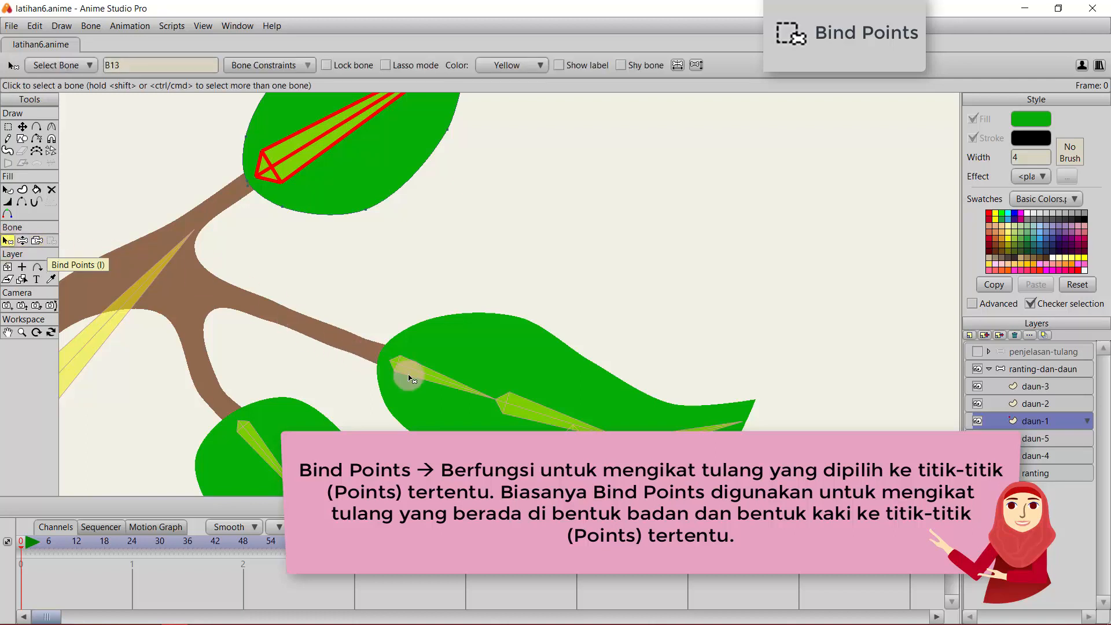
left_click(427, 377)
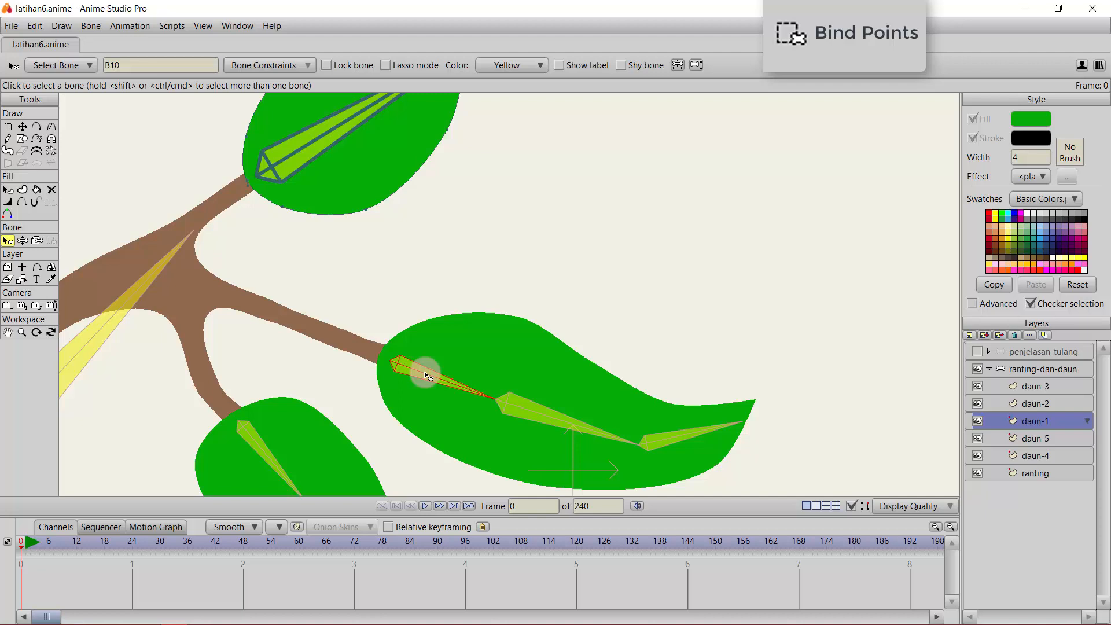
left_click(978, 404)
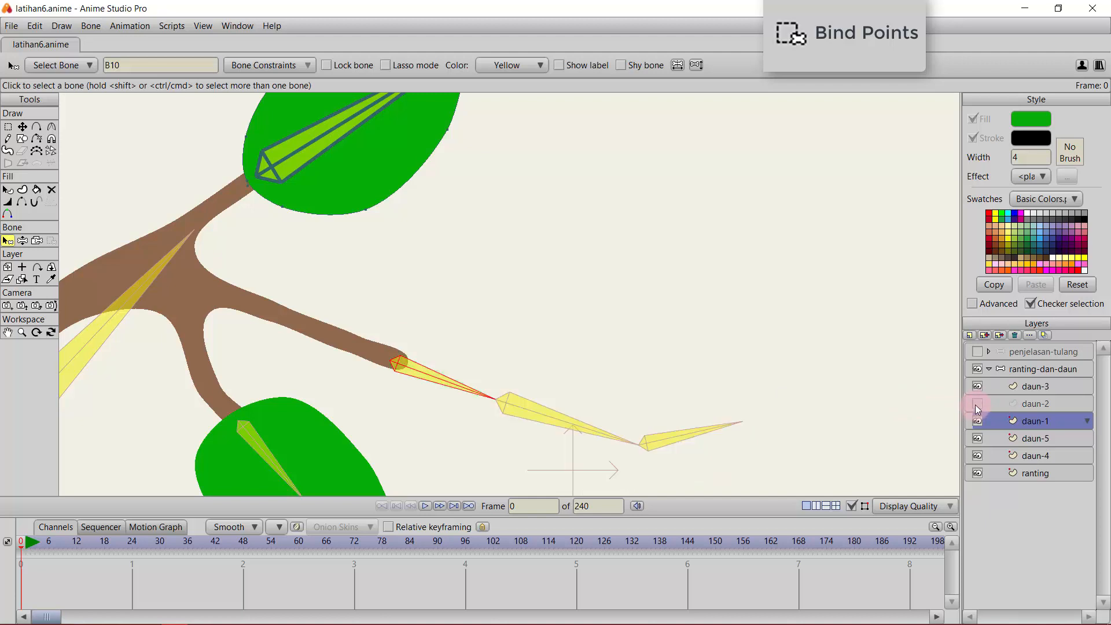
left_click(977, 404)
left_click(1036, 404)
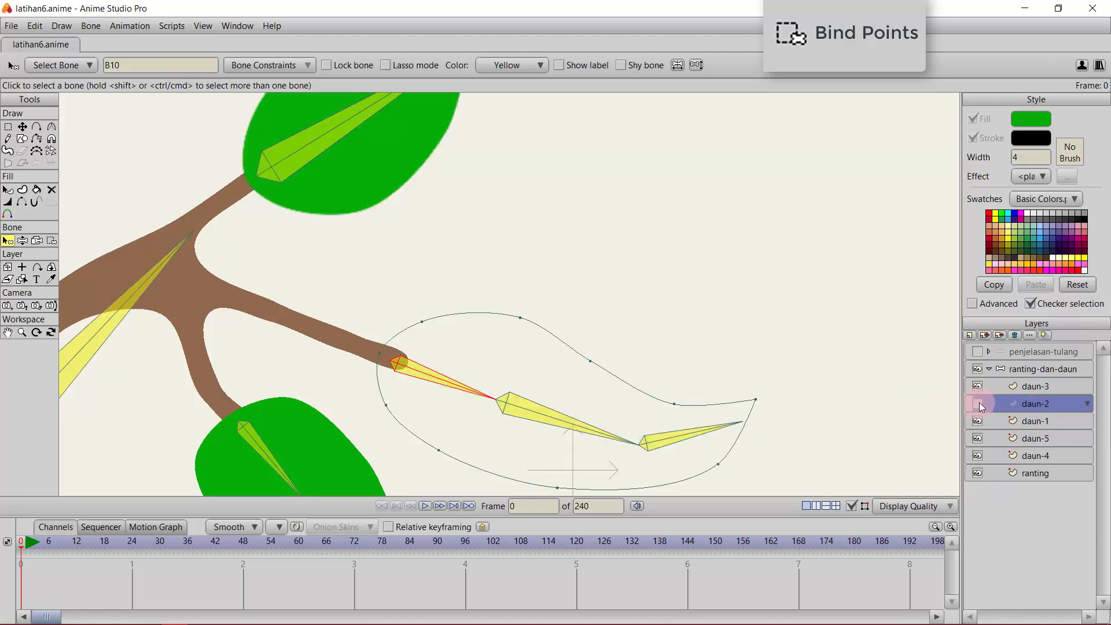
scroll(440, 376, "up", 3)
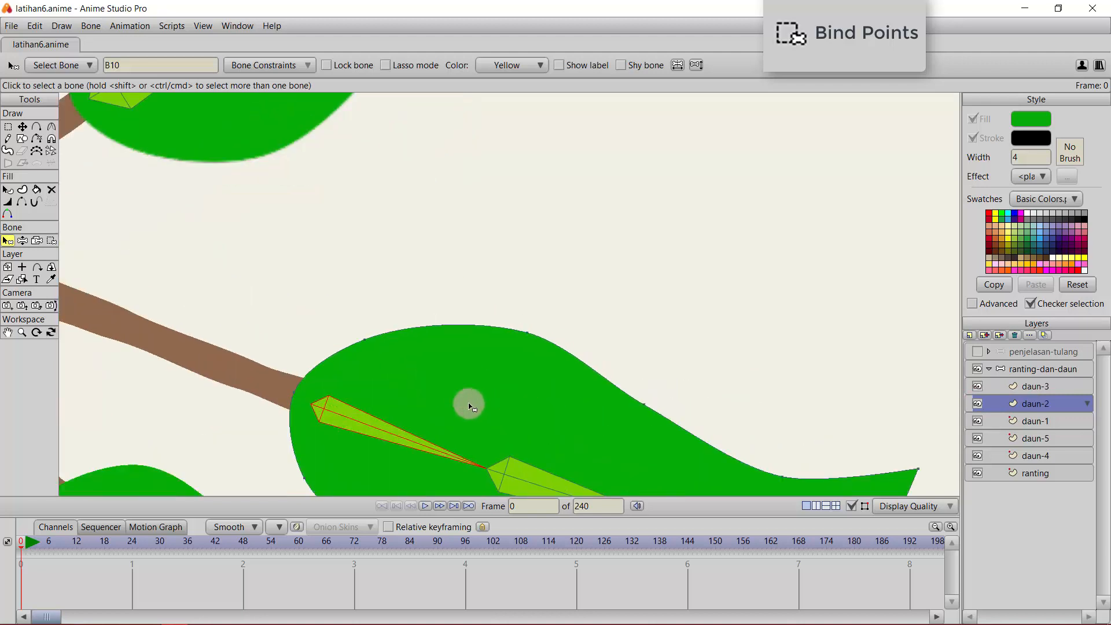
left_click_drag(482, 410, 504, 288)
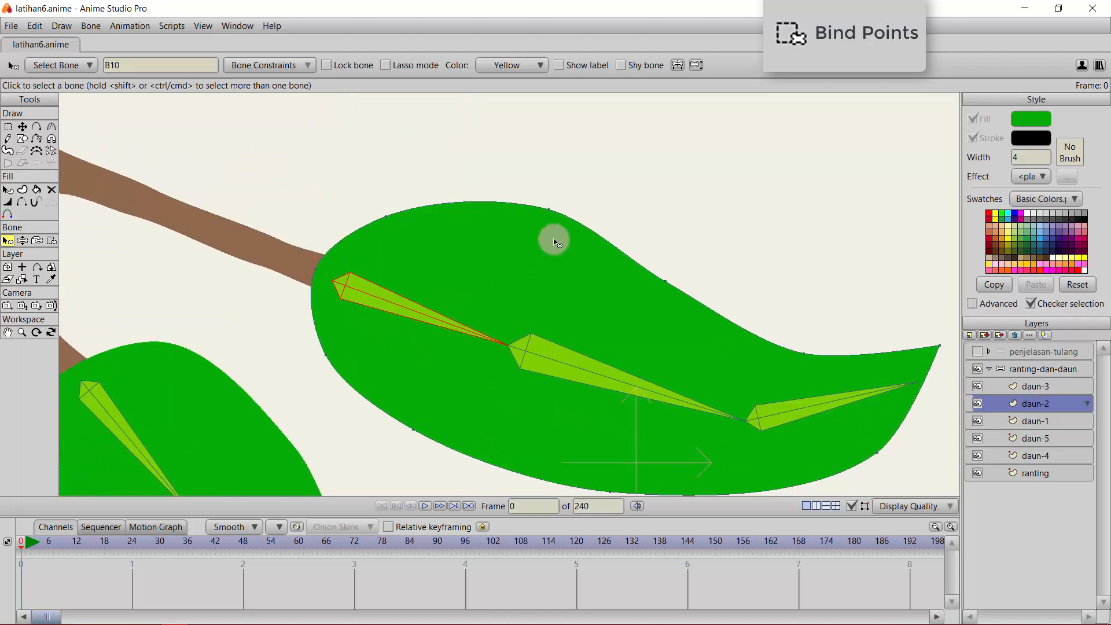
- Select the five points around the stem end of the daun-2 leaf and bind them to its first bone with Bind Points
left_click(8, 127)
mouse_move(560, 179)
left_mouse_down()
mouse_move(273, 320)
mouse_move(314, 418)
mouse_move(485, 437)
mouse_move(576, 258)
mouse_move(561, 181)
left_mouse_up()
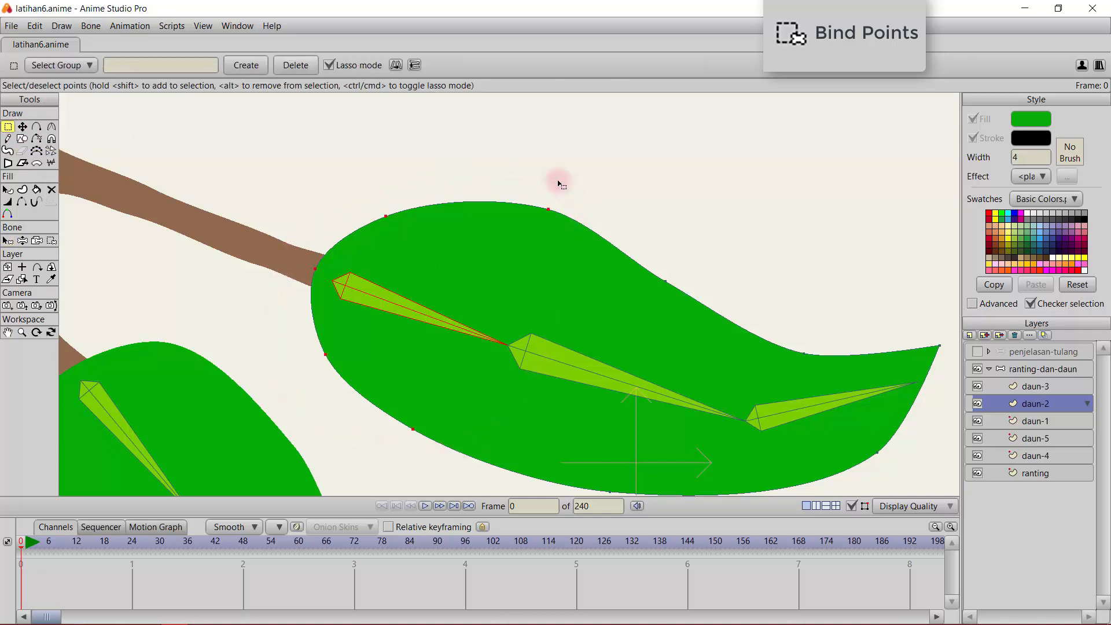
scroll(515, 140, "up", 3)
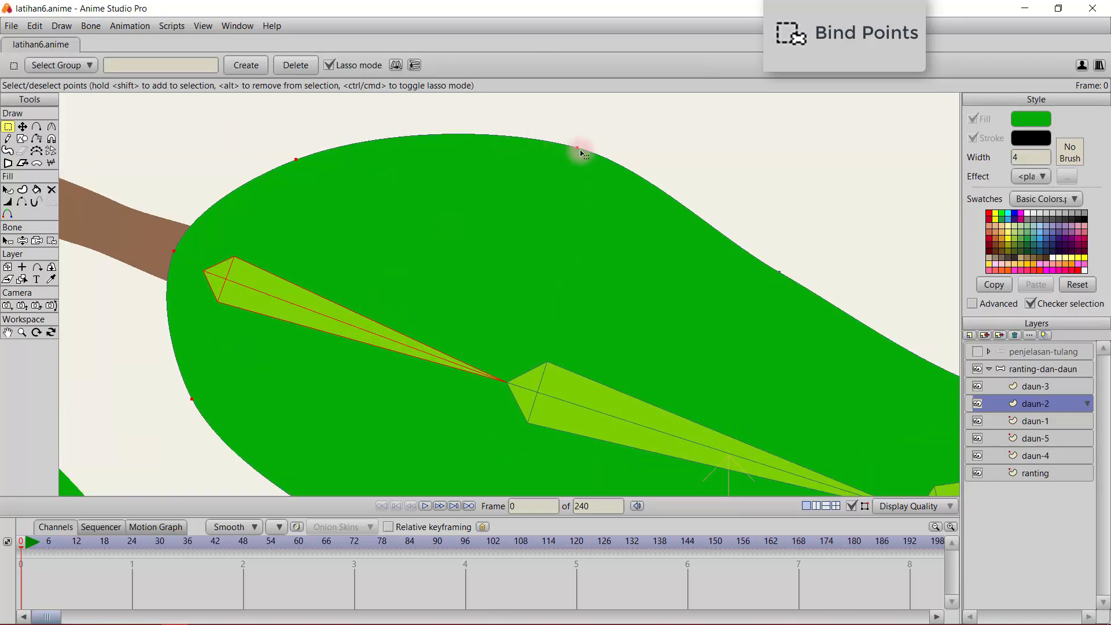
left_click_drag(304, 413, 287, 384)
scroll(297, 362, "down", 1)
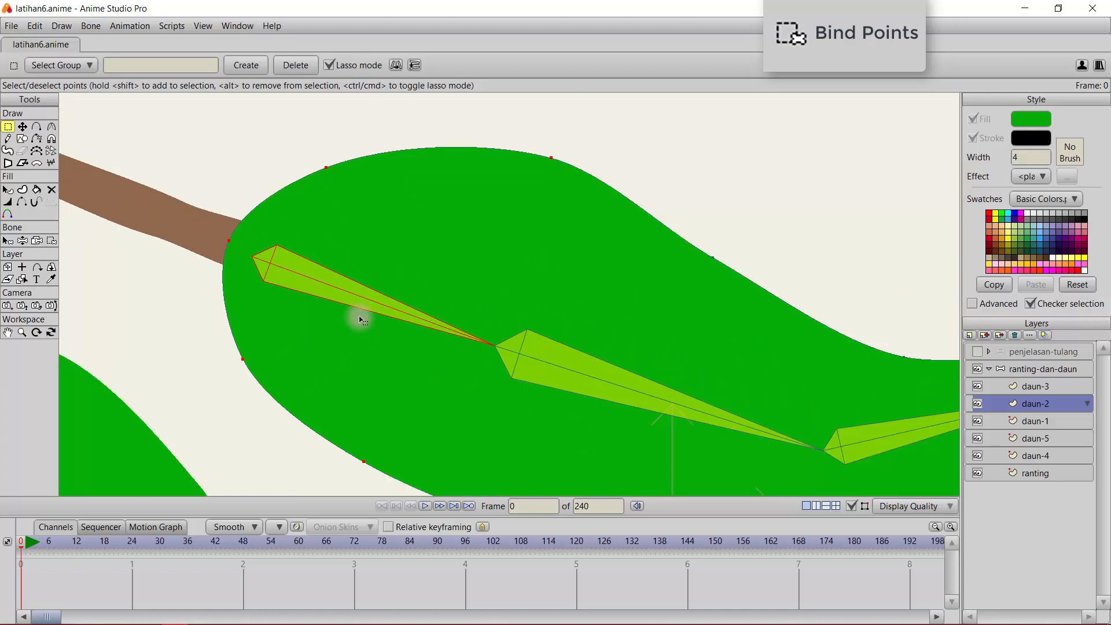
left_click(51, 242)
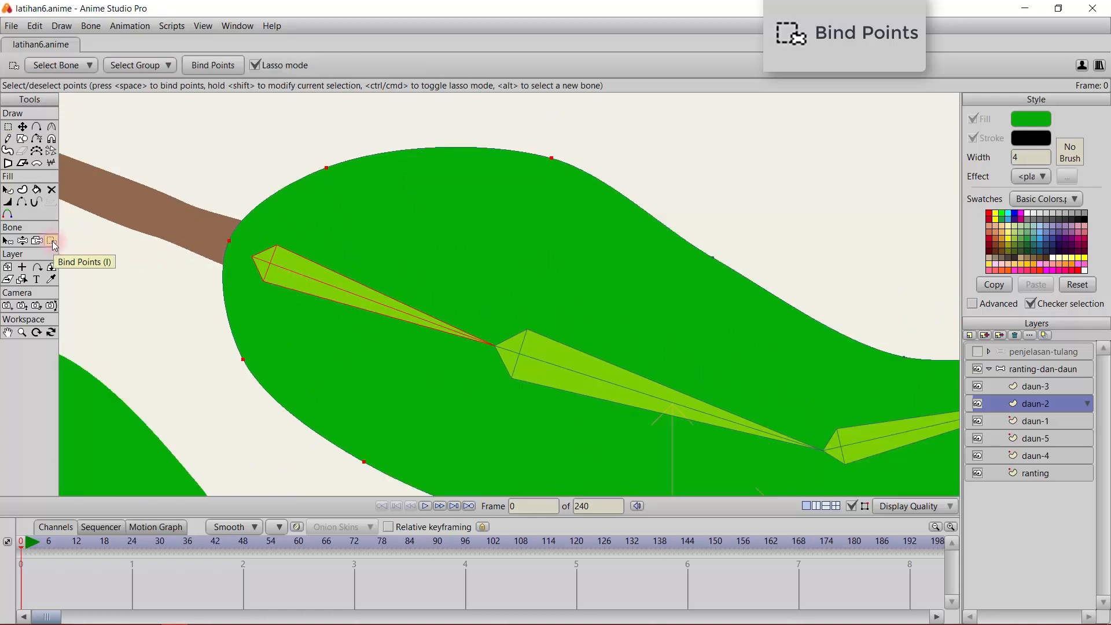
scroll(397, 192, "up", 1)
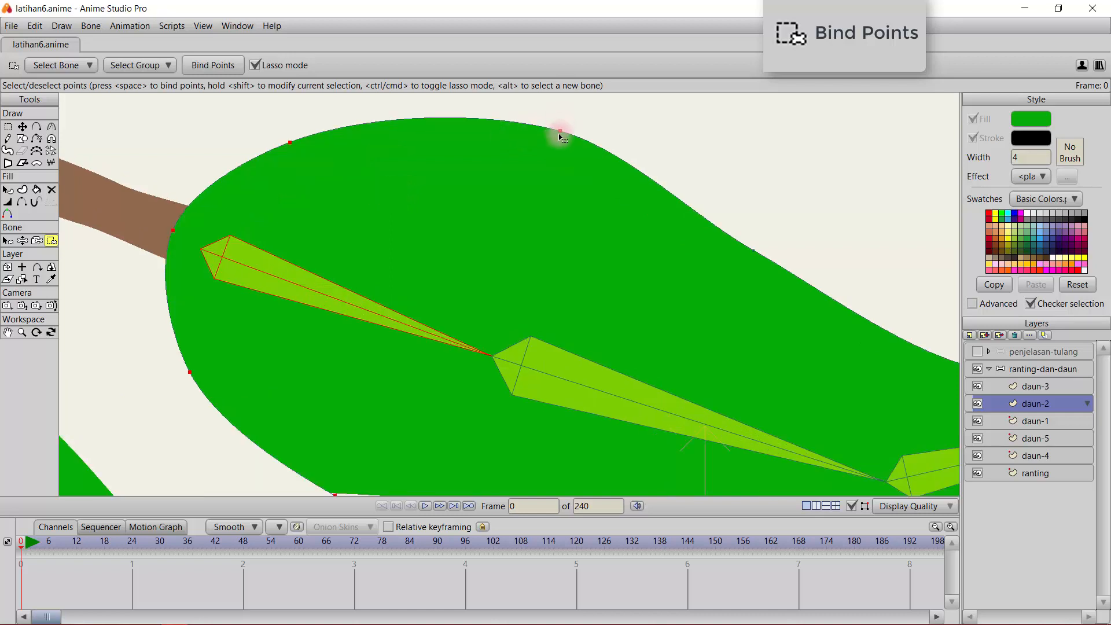
scroll(372, 184, "down", 2)
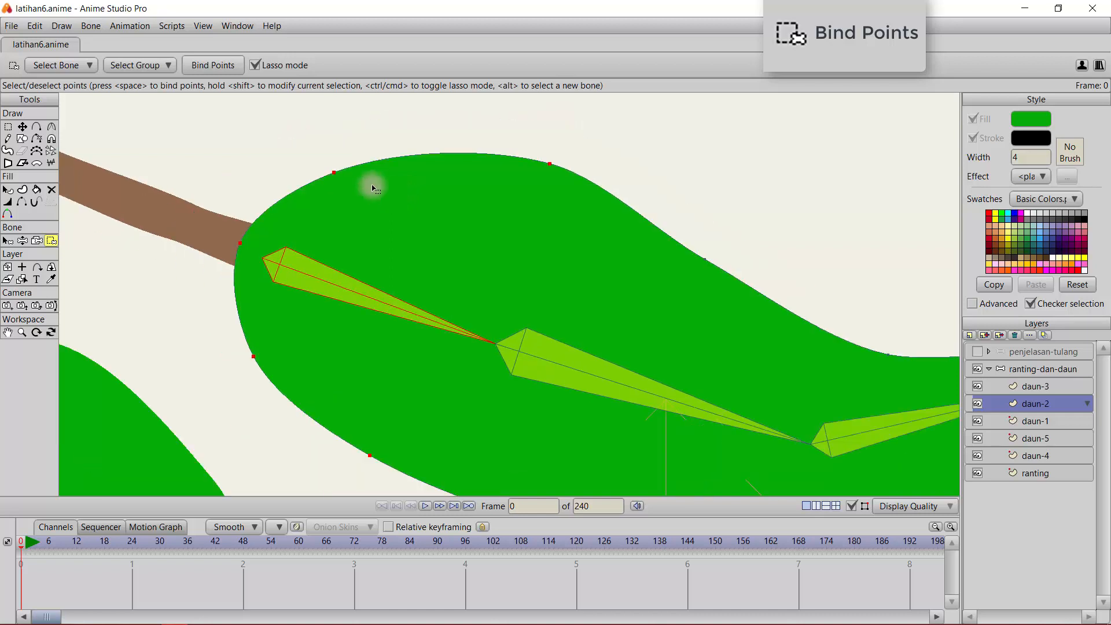
left_click_drag(619, 344, 505, 290)
left_click(565, 194)
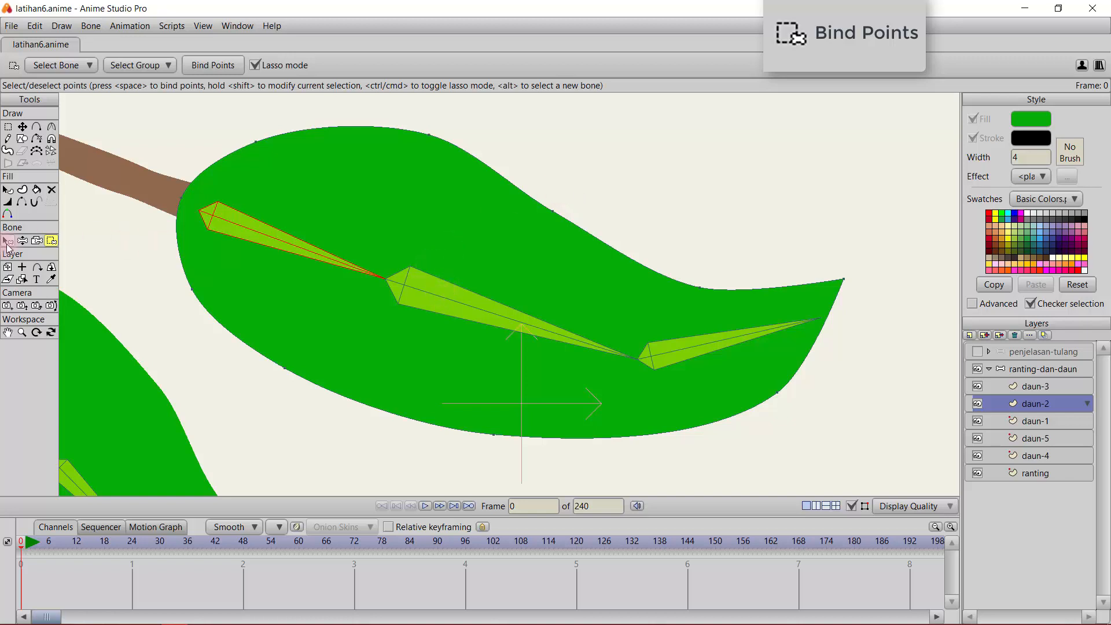
- Select the middle bone (B11) of daun-2 and bind the four points on the leaf's middle edges to it
left_click(8, 240)
left_click(478, 311)
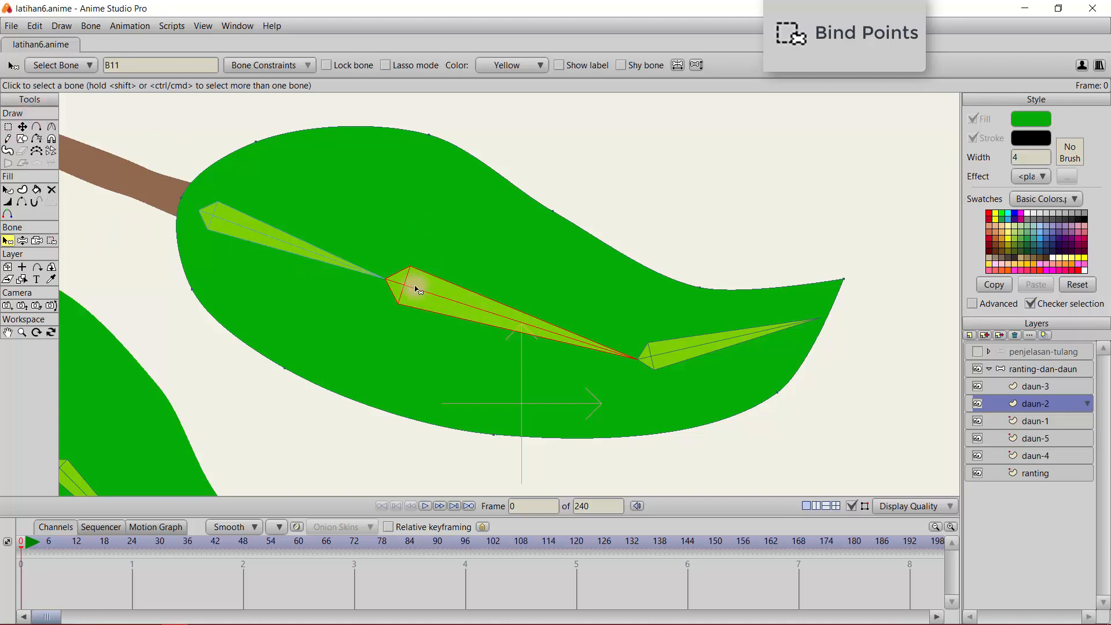
left_click(7, 126)
mouse_move(468, 123)
left_mouse_down()
mouse_move(328, 260)
mouse_move(303, 355)
mouse_move(280, 370)
mouse_move(457, 450)
mouse_move(545, 459)
mouse_move(595, 301)
mouse_move(594, 201)
mouse_move(534, 118)
mouse_move(472, 123)
left_mouse_up()
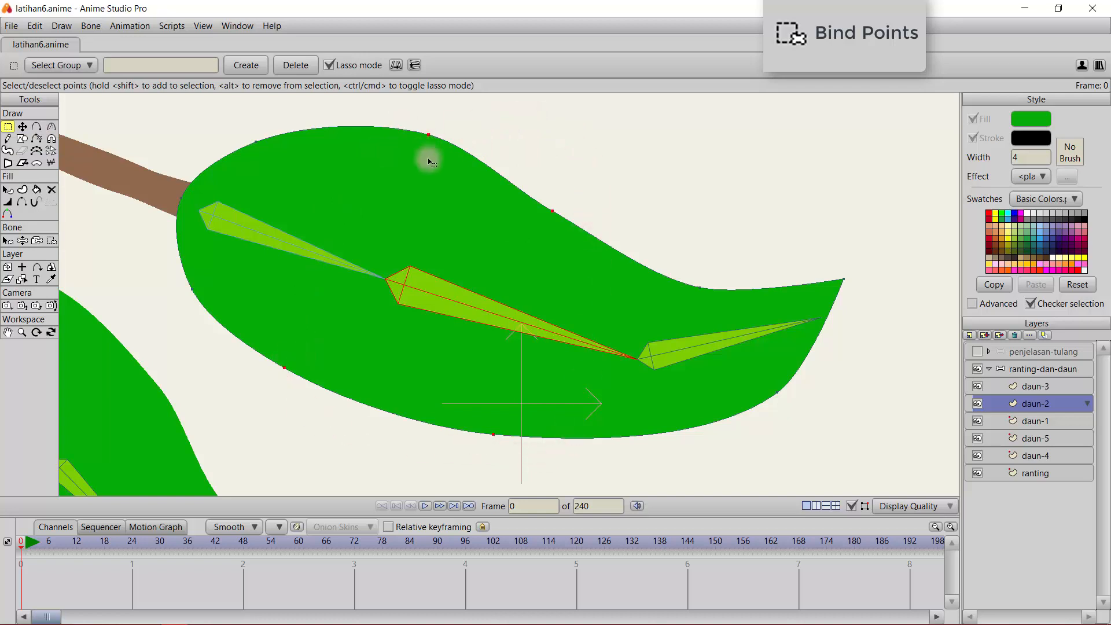
scroll(424, 160, "up", 1)
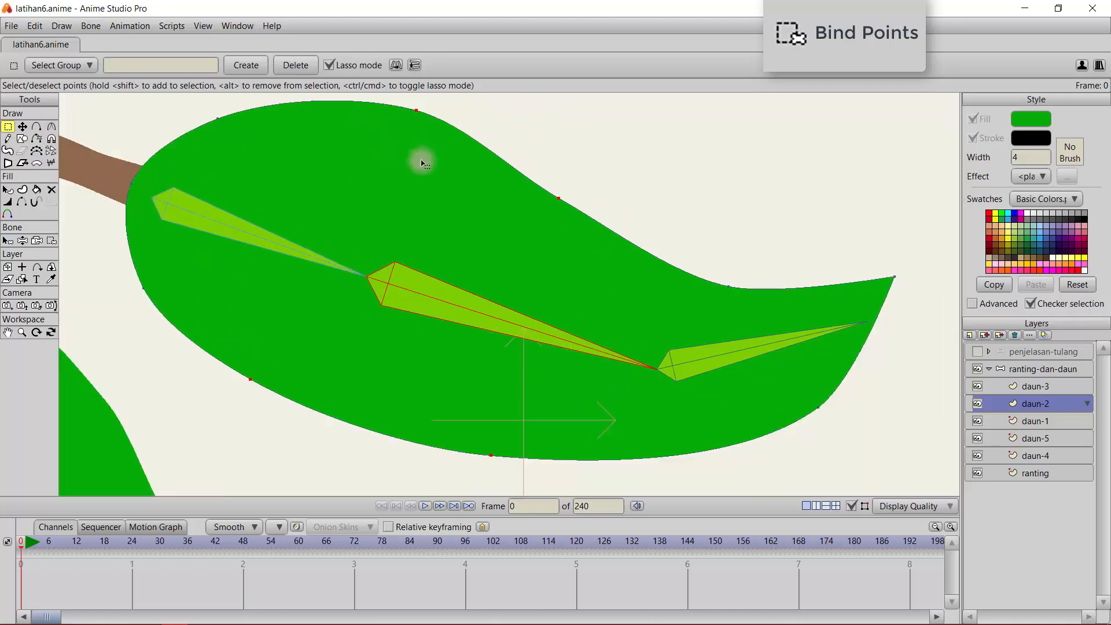
left_click(52, 242)
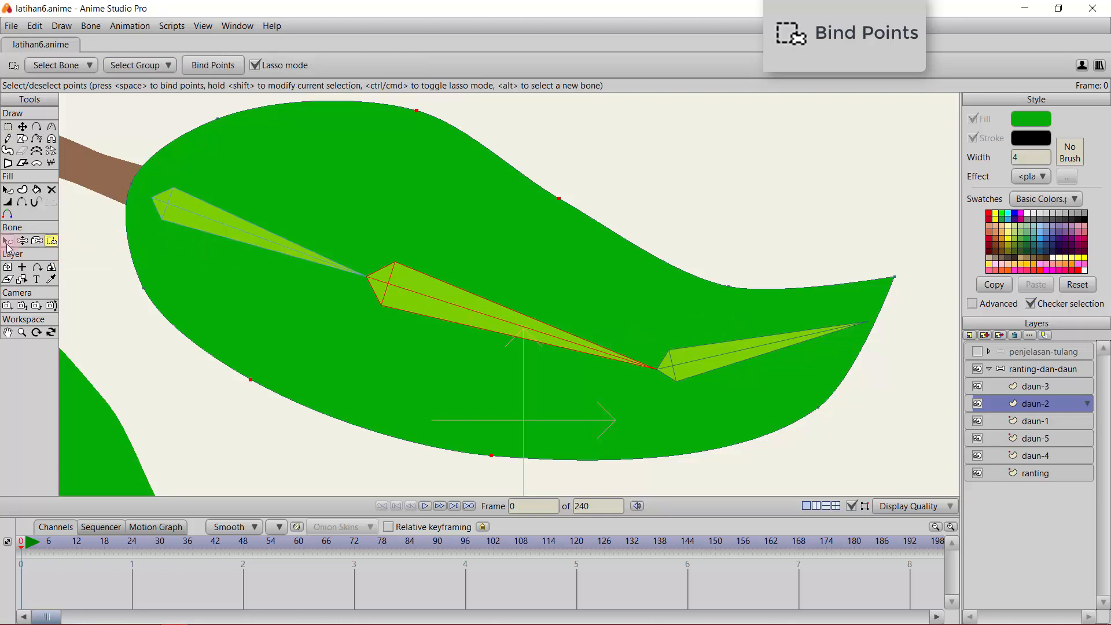
- Select the last bone (B12) of daun-2 and bind the three points around the leaf's tip to it
left_click(8, 241)
left_click(784, 340)
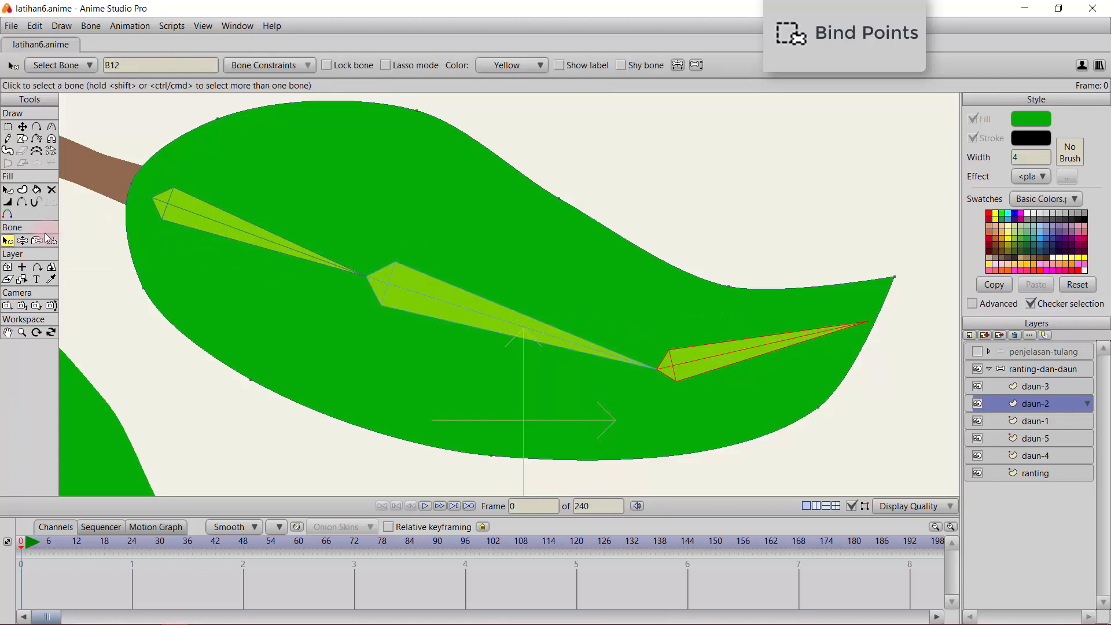
left_click(8, 128)
mouse_move(904, 243)
left_mouse_down()
mouse_move(633, 391)
mouse_move(805, 479)
mouse_move(918, 294)
mouse_move(908, 247)
left_mouse_up()
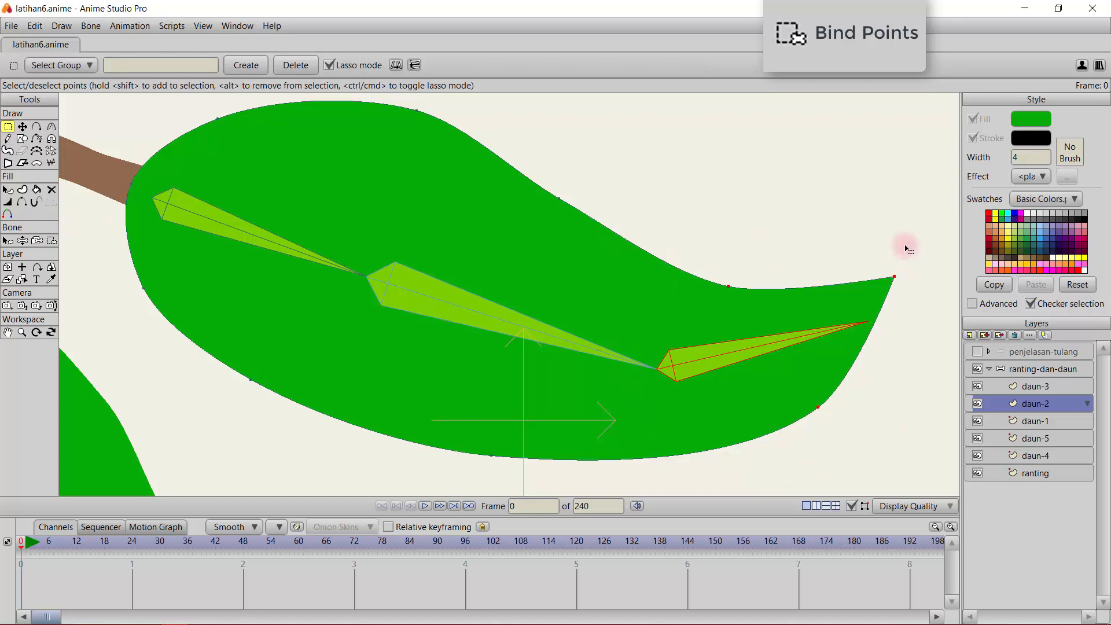
left_click(55, 246)
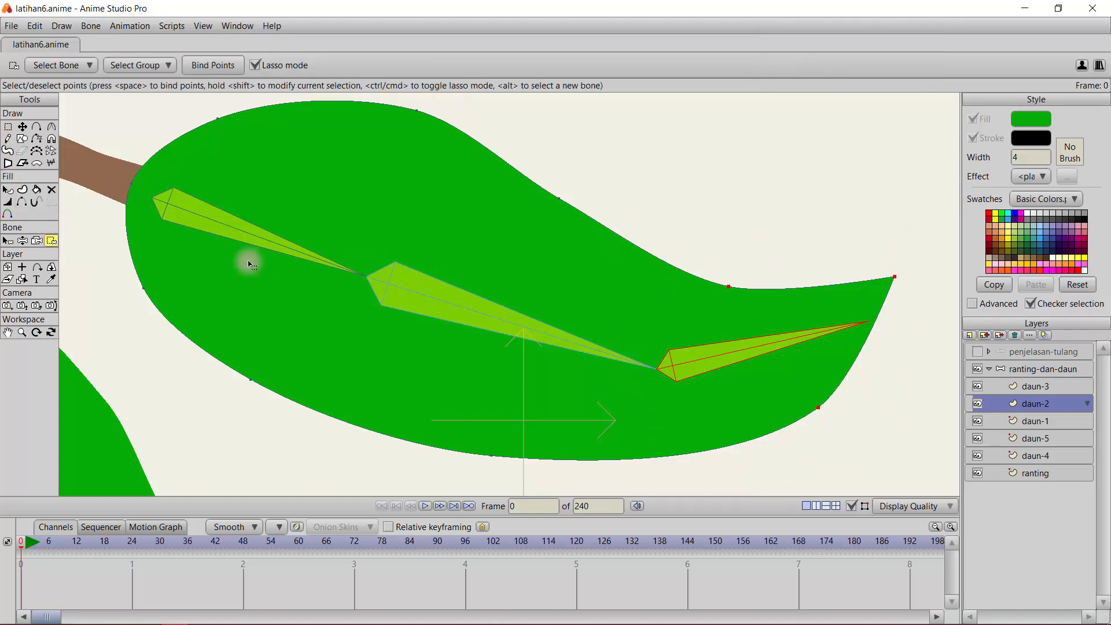
scroll(248, 258, "down", 3)
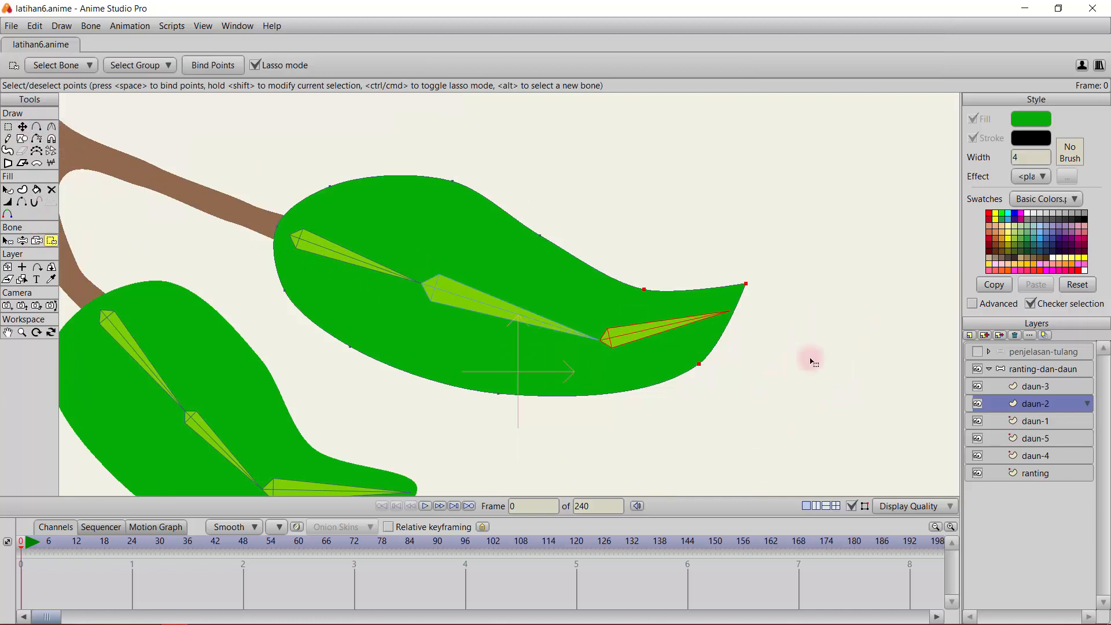
- Activate the ranting-dan-daun bone layer and test the bending of the daun-2 leaf's tip with Manipulate Bones
left_click(1036, 369)
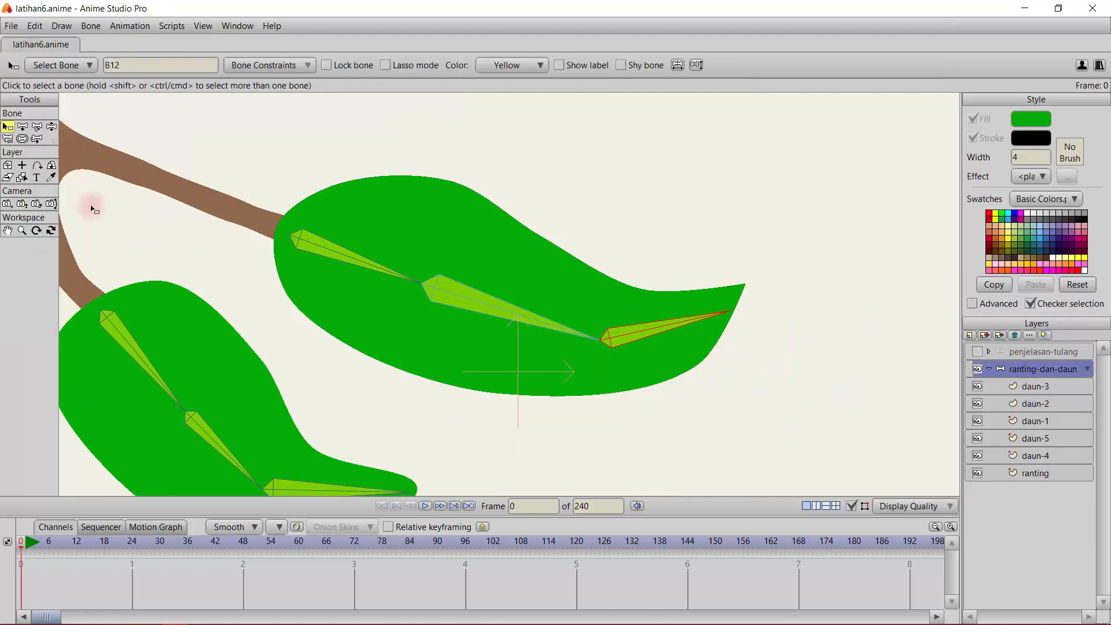
left_click(52, 127)
left_click_drag(661, 340, 665, 343)
left_click_drag(722, 337, 685, 330)
- Make daun-1 the active layer and inspect its single bone with Manipulate Bones
right_click(480, 261, "alt")
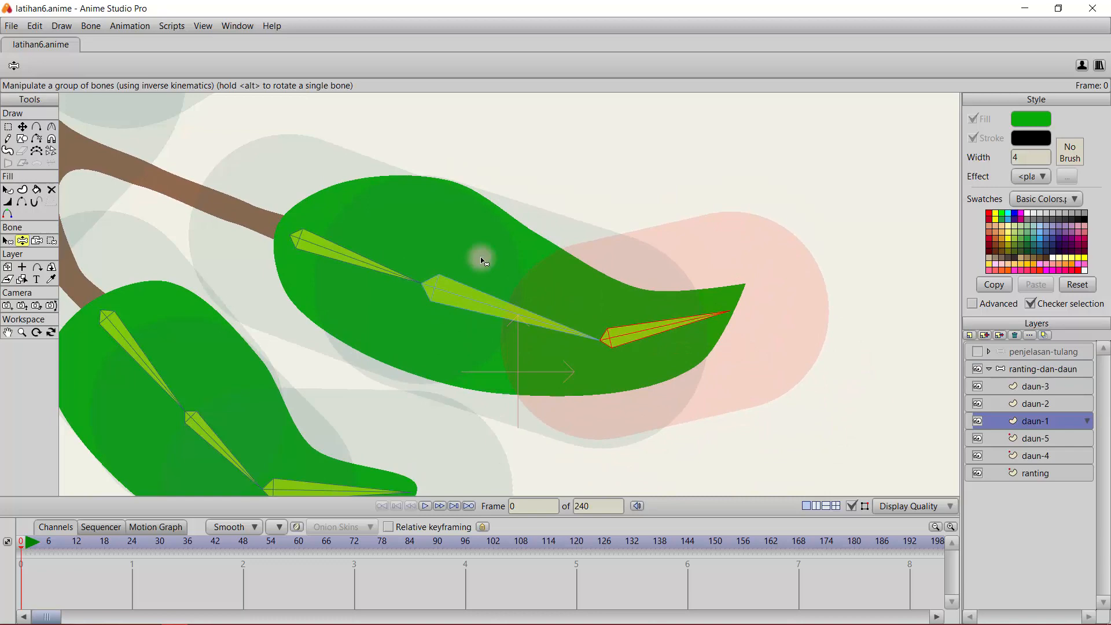
left_click_drag(172, 165, 368, 379)
left_click_drag(462, 140, 470, 253)
left_click(8, 240)
left_click(23, 241)
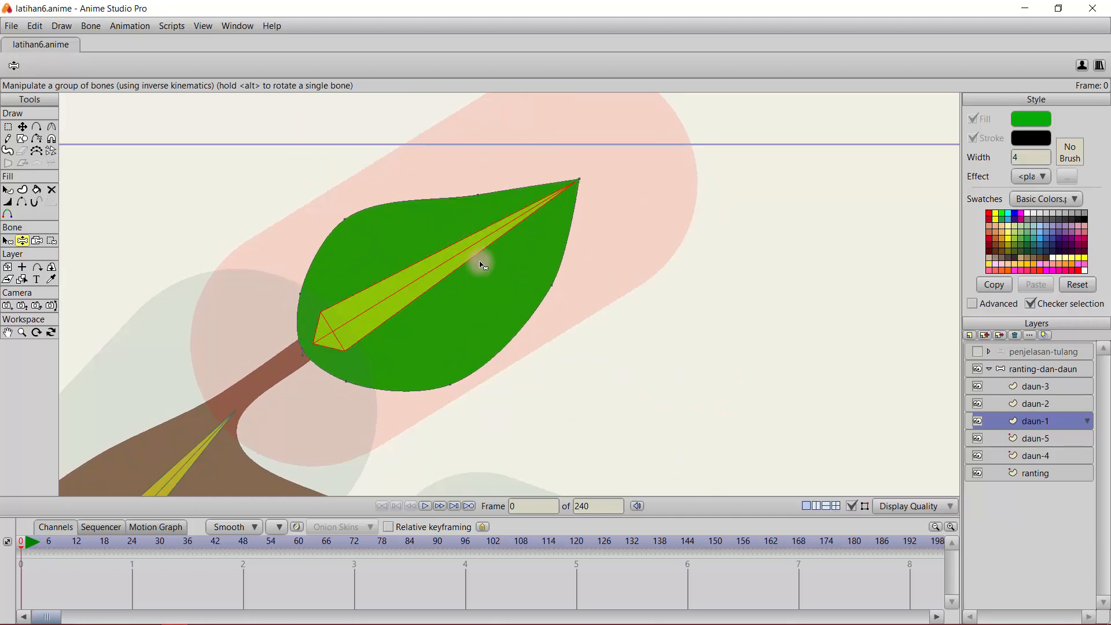
- Test how the last bone bends the tip of the daun-2 leaf with Manipulate Bones
left_click_drag(665, 349, 447, 173)
left_click_drag(543, 342, 551, 234)
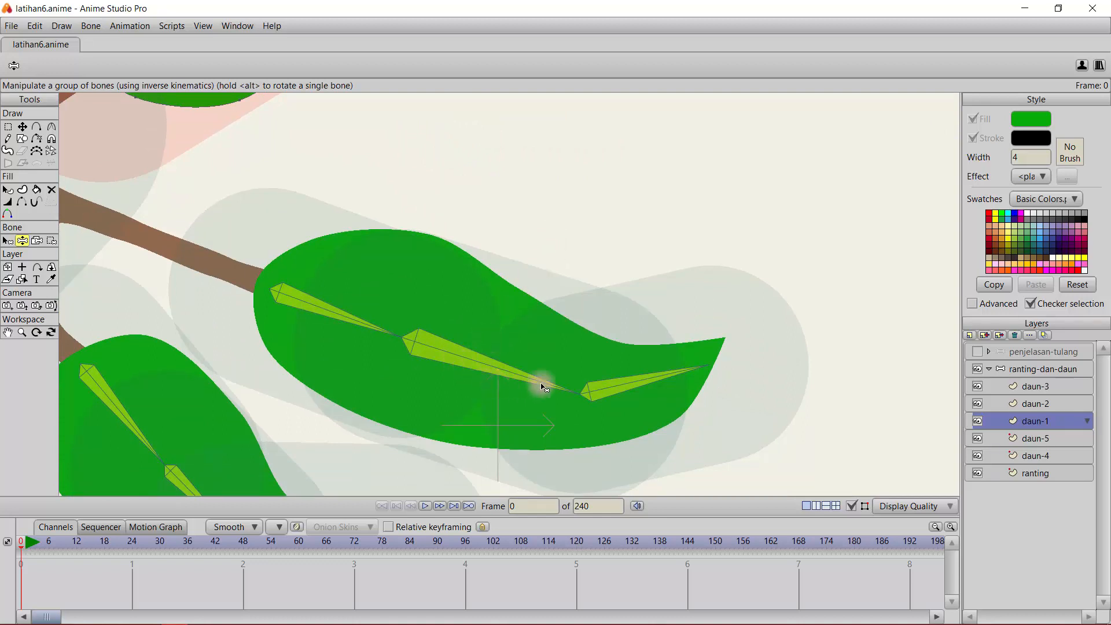
left_click(683, 371)
left_click_drag(681, 368, 712, 382)
scroll(551, 376, "up", 1)
scroll(552, 376, "down", 5)
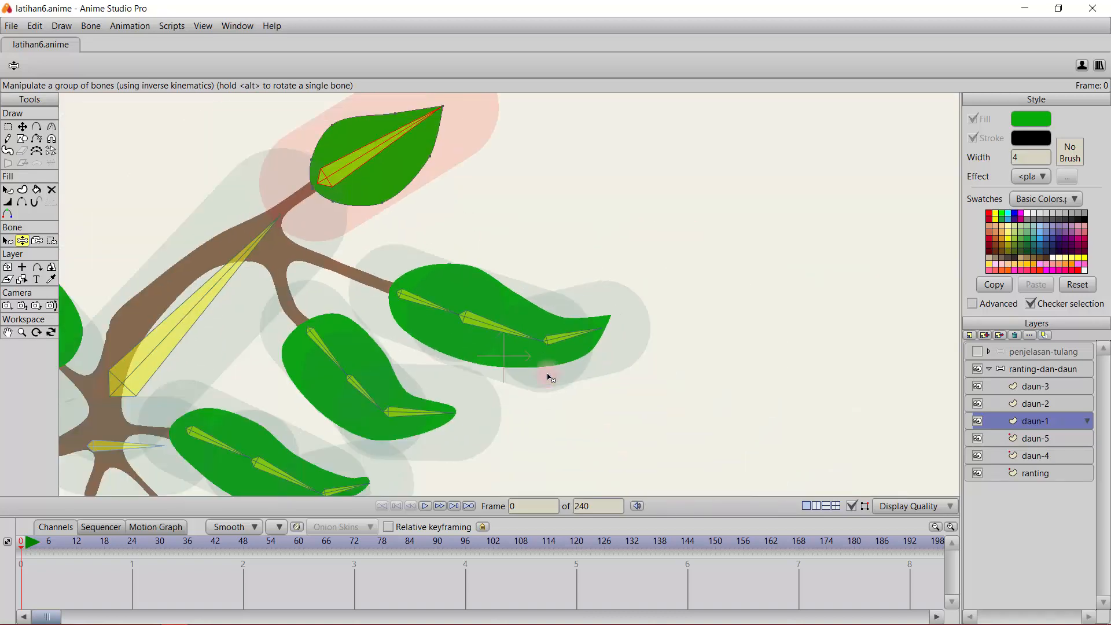
left_click_drag(353, 260, 413, 266)
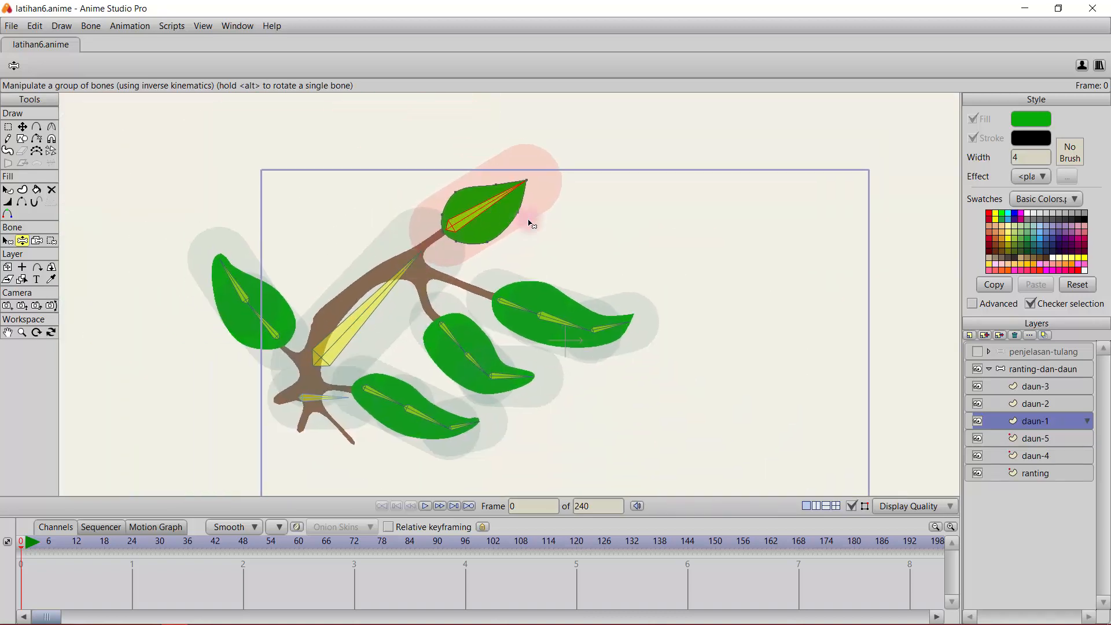
- Activate the ranting-dan-daun bone layer and reduce the strength of all its bones to 0.1414 with Bone Strength
left_click(1015, 368)
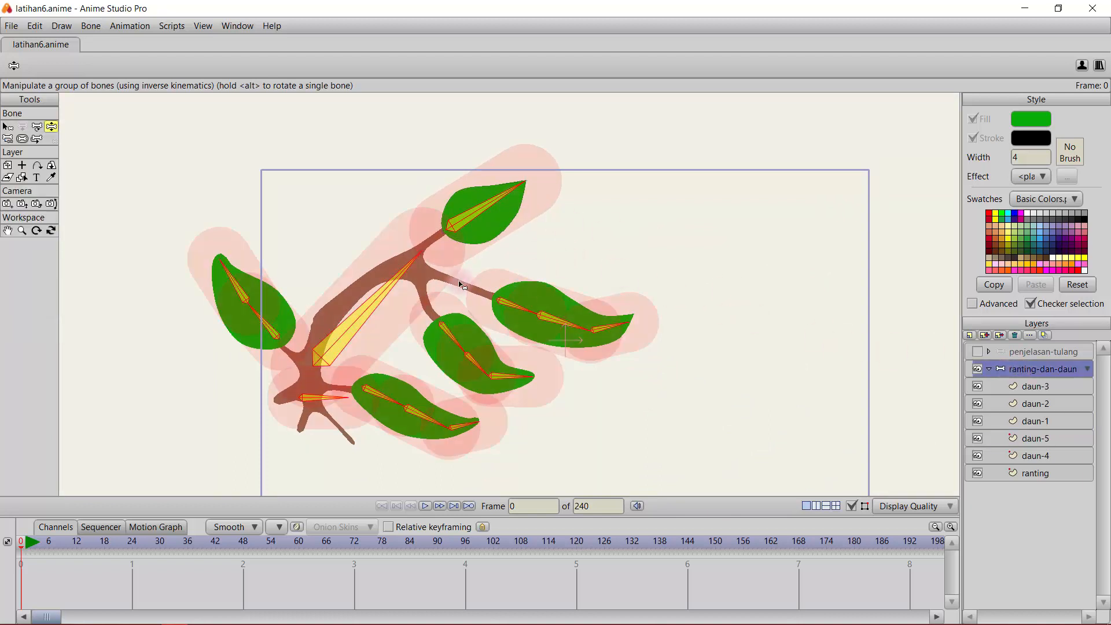
scroll(384, 225, "up", 1)
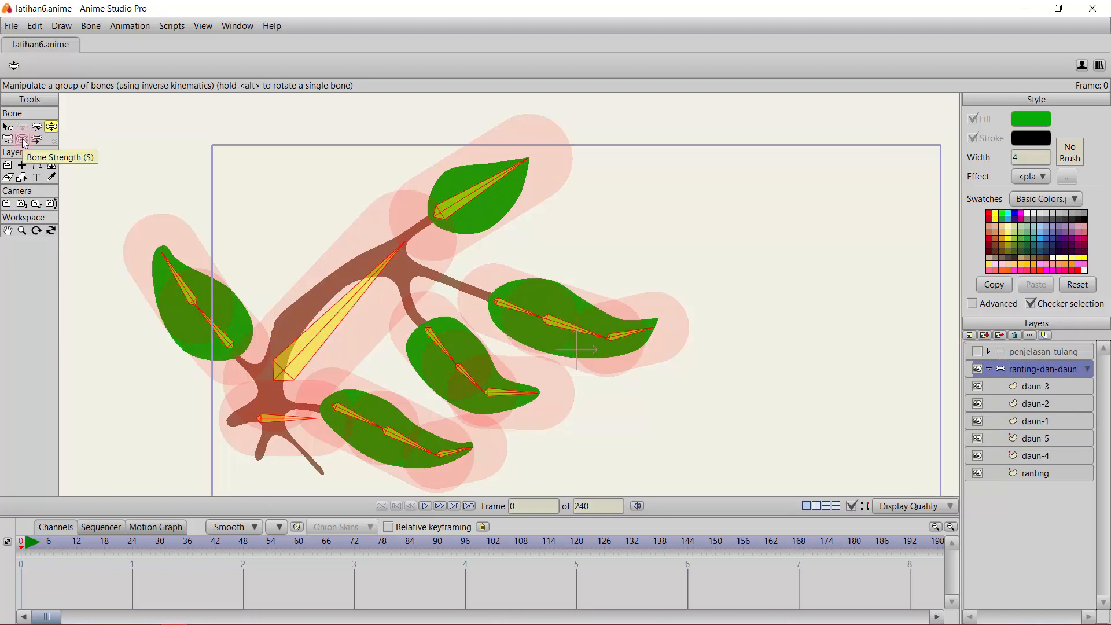
left_click(22, 139)
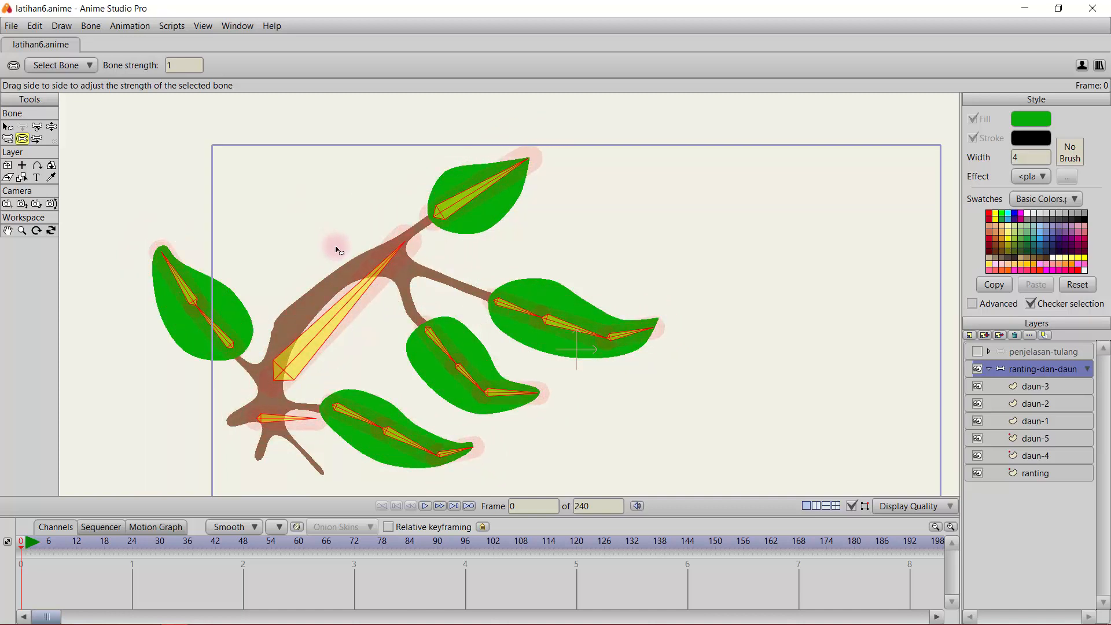
left_click_drag(339, 250, 311, 231)
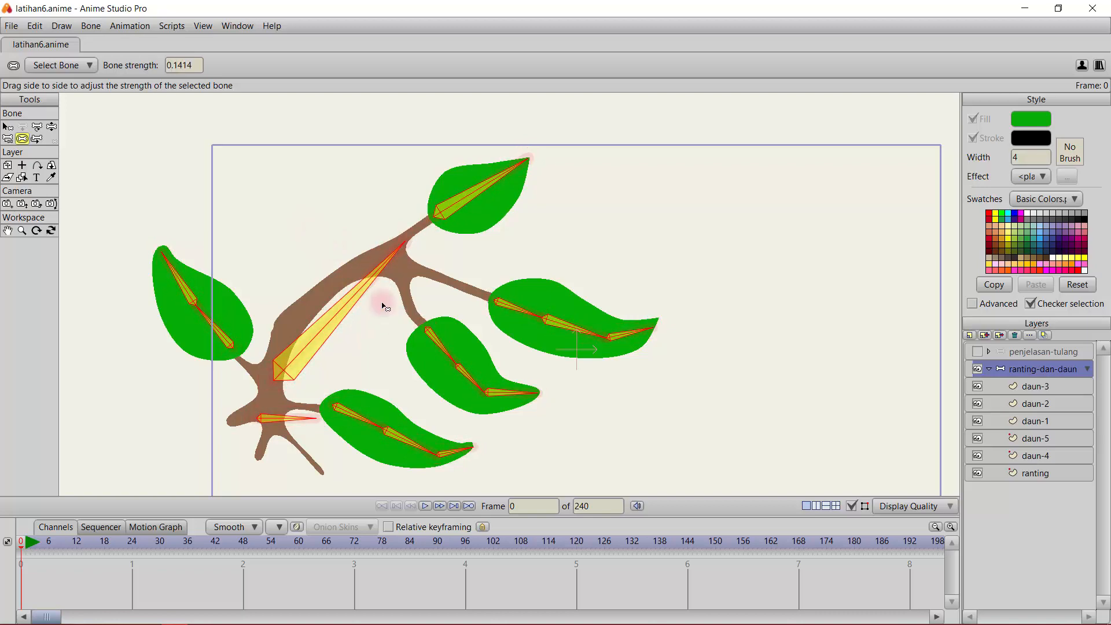
scroll(400, 345, "down", 2)
scroll(400, 346, "up", 3)
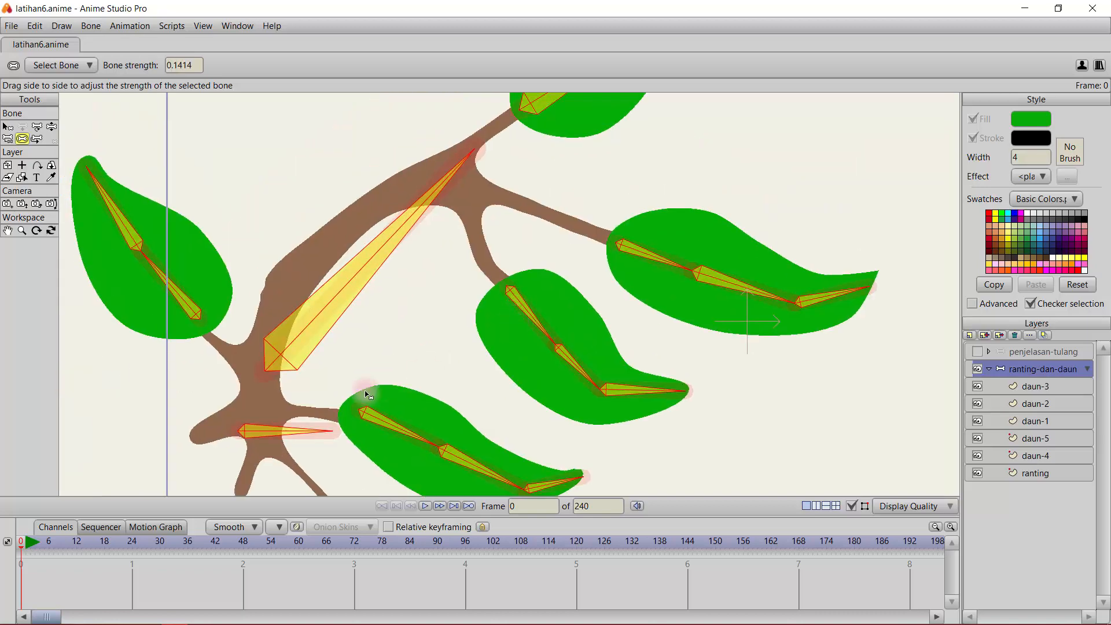
scroll(202, 284, "down", 3)
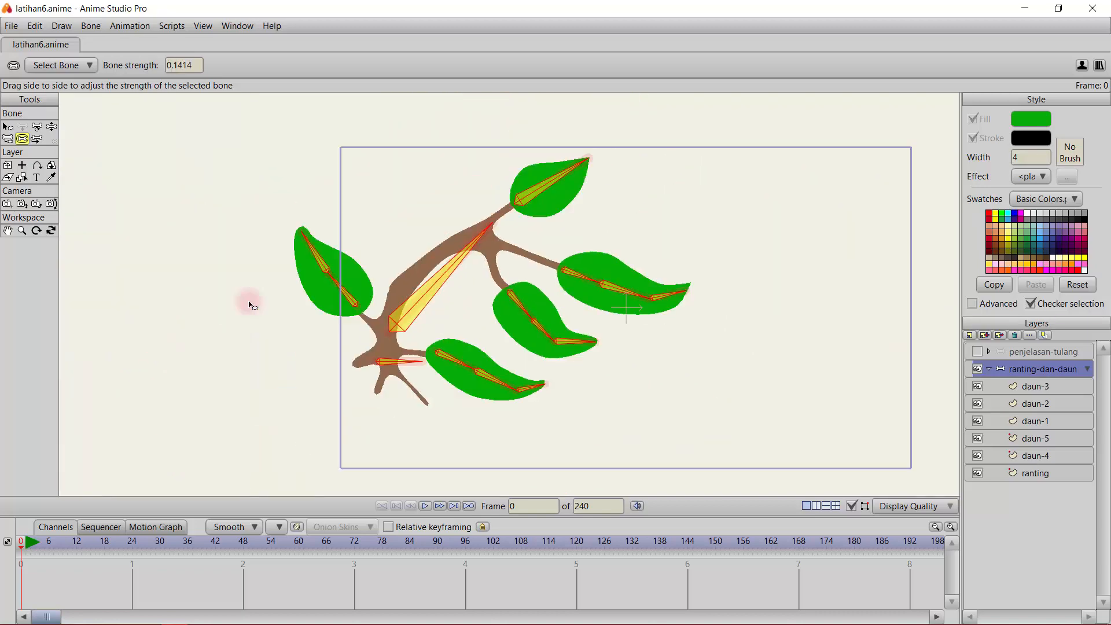
- Test the root bone at the base of the branch by moving the whole branch with Manipulate Bones
left_click(51, 127)
left_click_drag(408, 369, 446, 371)
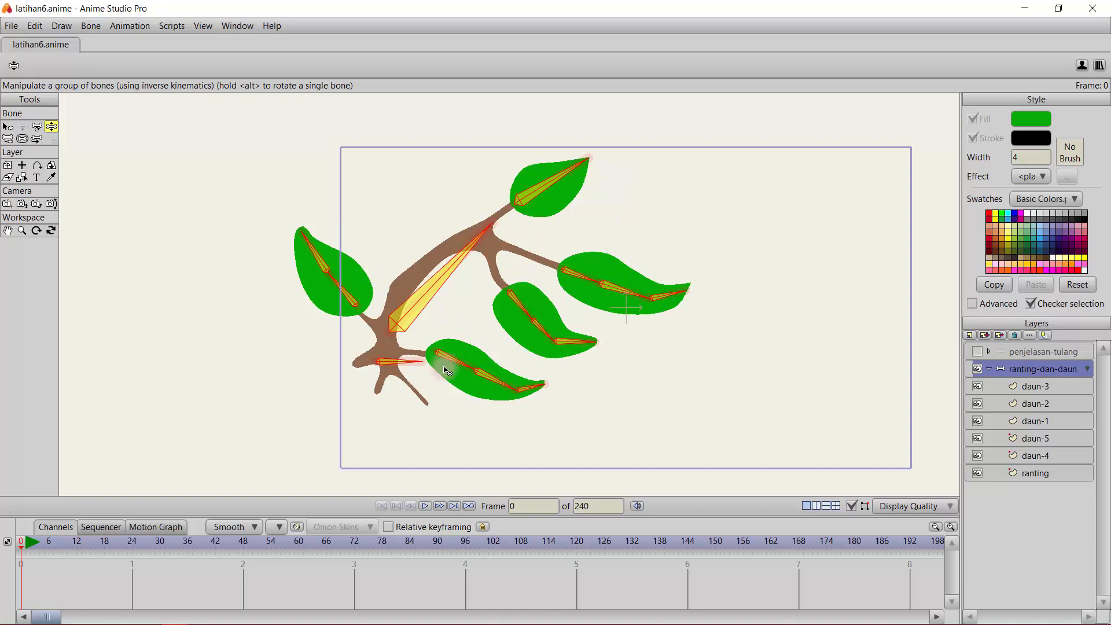
left_click_drag(406, 366, 477, 349)
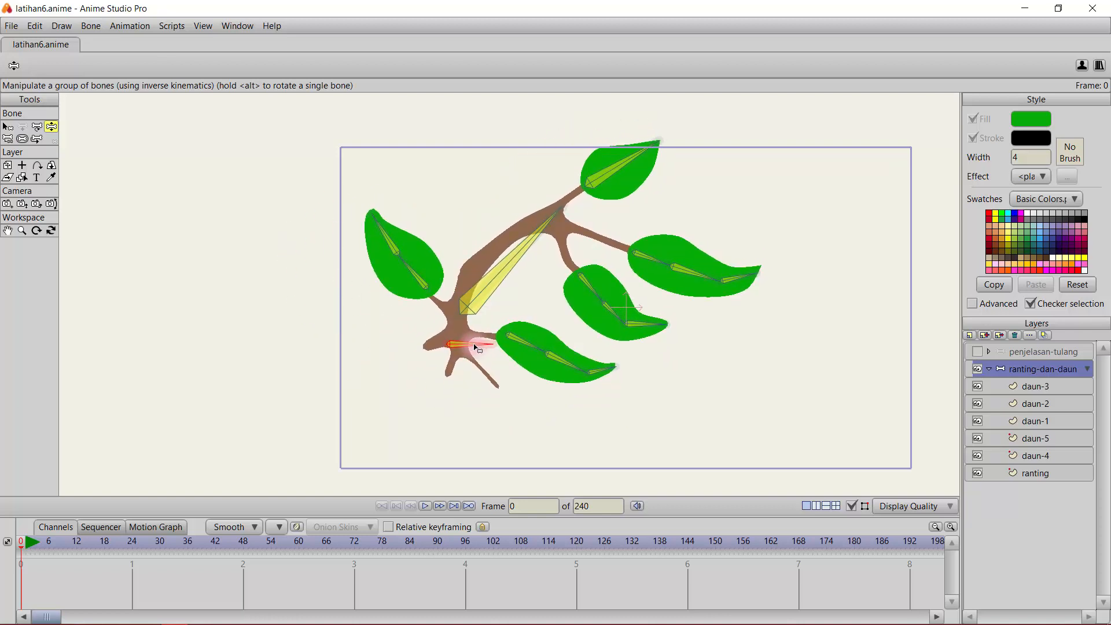
left_click_drag(478, 349, 454, 350)
- Select the first bone (B7) of the daun-3 leaf and make daun-3 the active layer
scroll(435, 316, "up", 5)
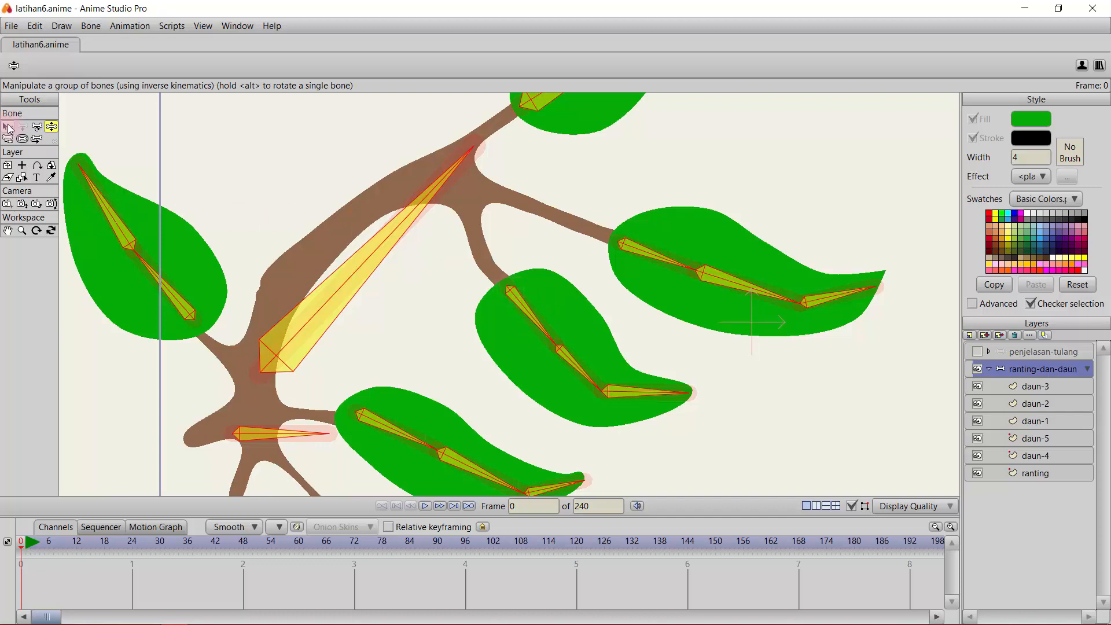
left_click(8, 127)
left_click(527, 311)
scroll(533, 319, "up", 3)
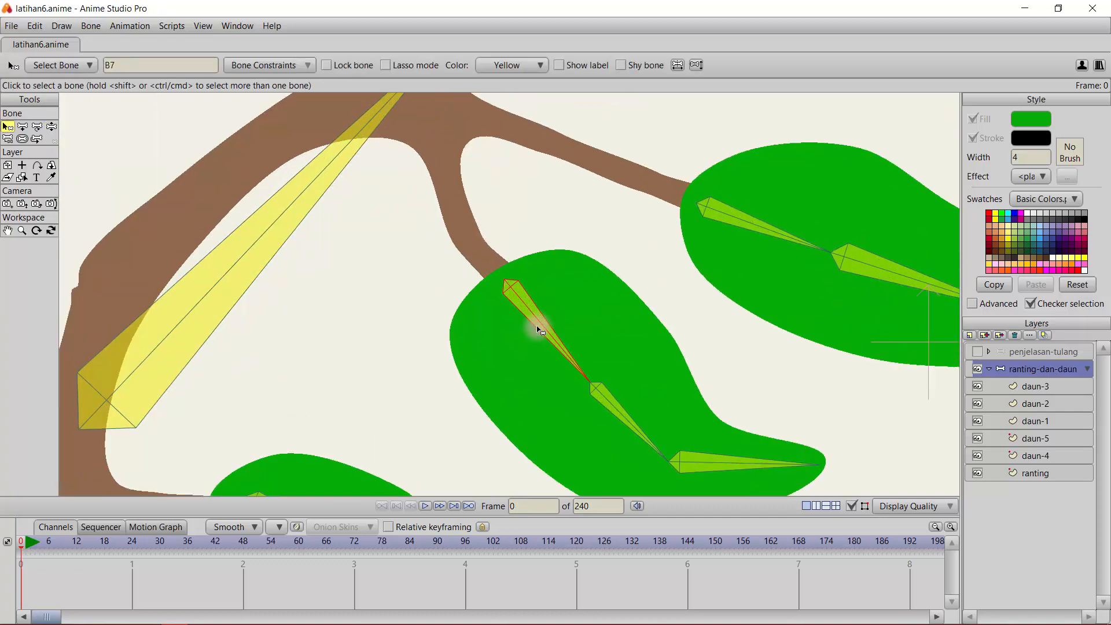
left_click_drag(752, 345, 585, 277)
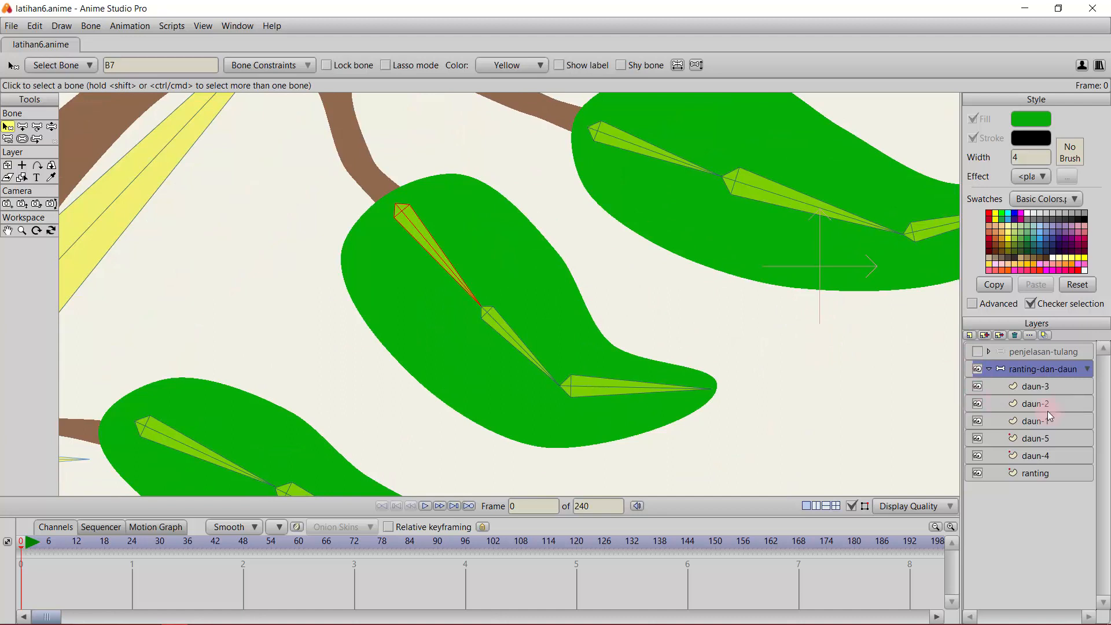
left_click(21, 177)
left_click(491, 231)
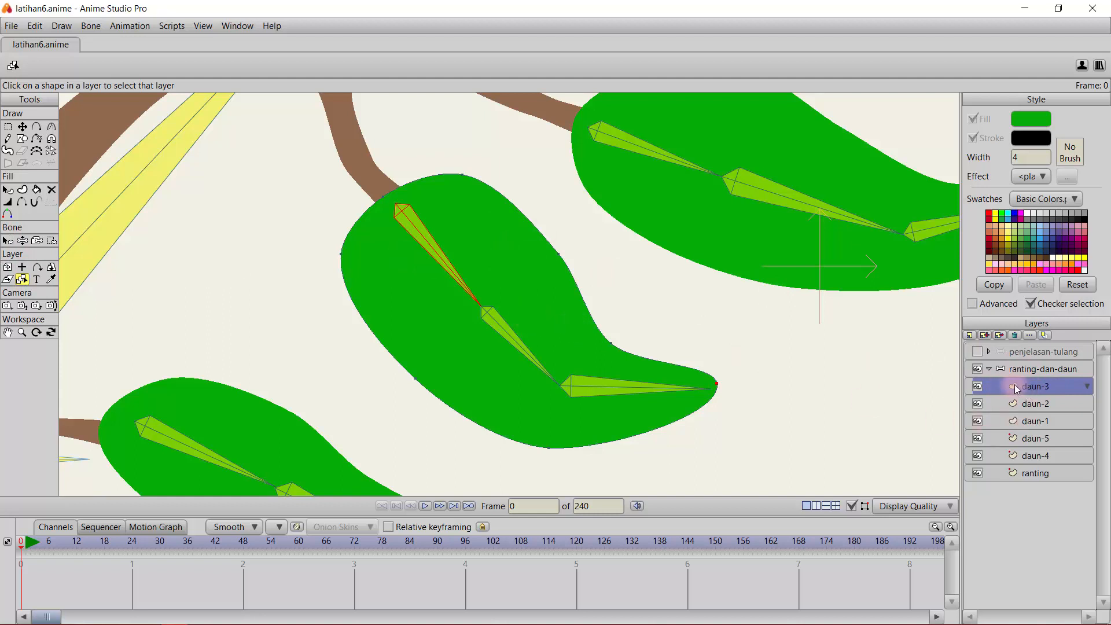
- Select the five points around the stem end of daun-3 and bind them to its first bone with Bind Points
left_click(7, 240)
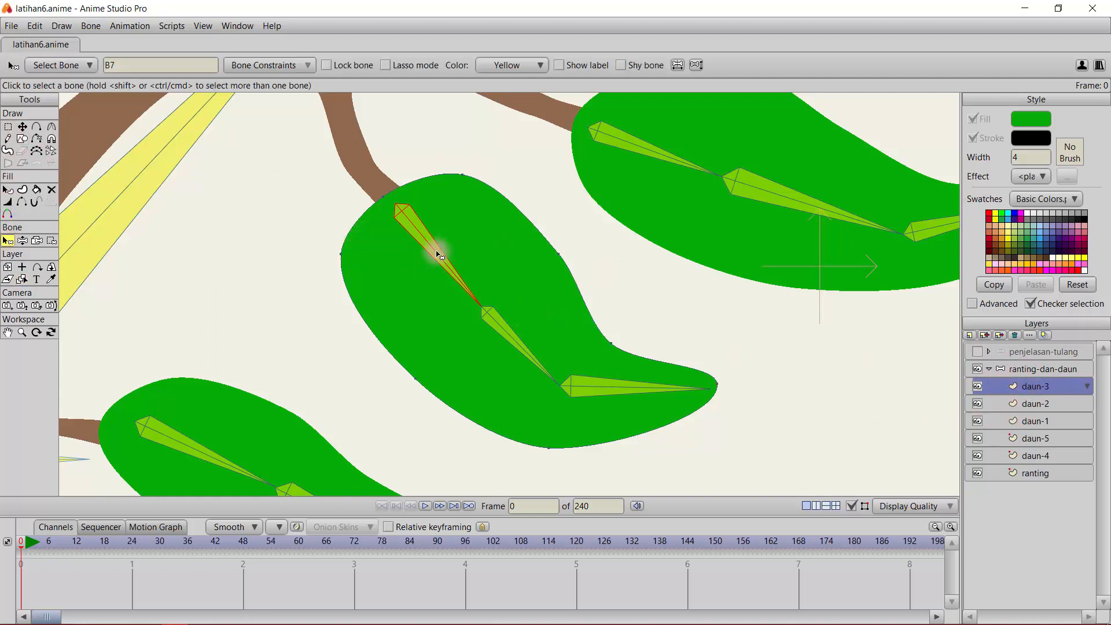
left_click(8, 128)
mouse_move(498, 149)
left_mouse_down()
mouse_move(310, 188)
mouse_move(290, 285)
mouse_move(327, 369)
mouse_move(531, 333)
mouse_move(533, 190)
mouse_move(492, 151)
left_mouse_up()
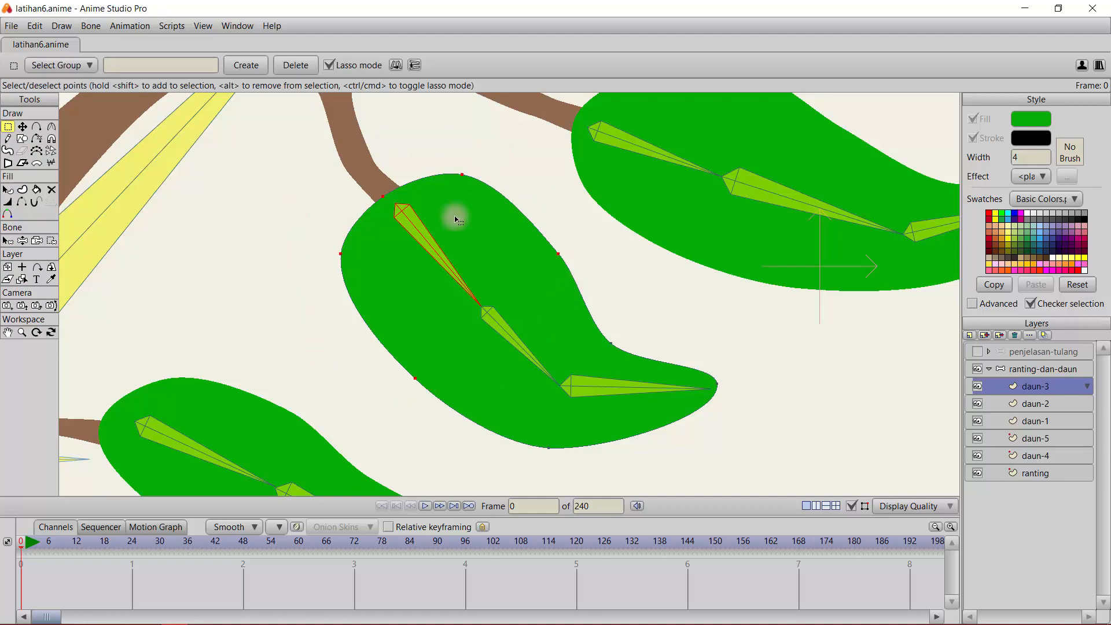
scroll(449, 218, "up", 2)
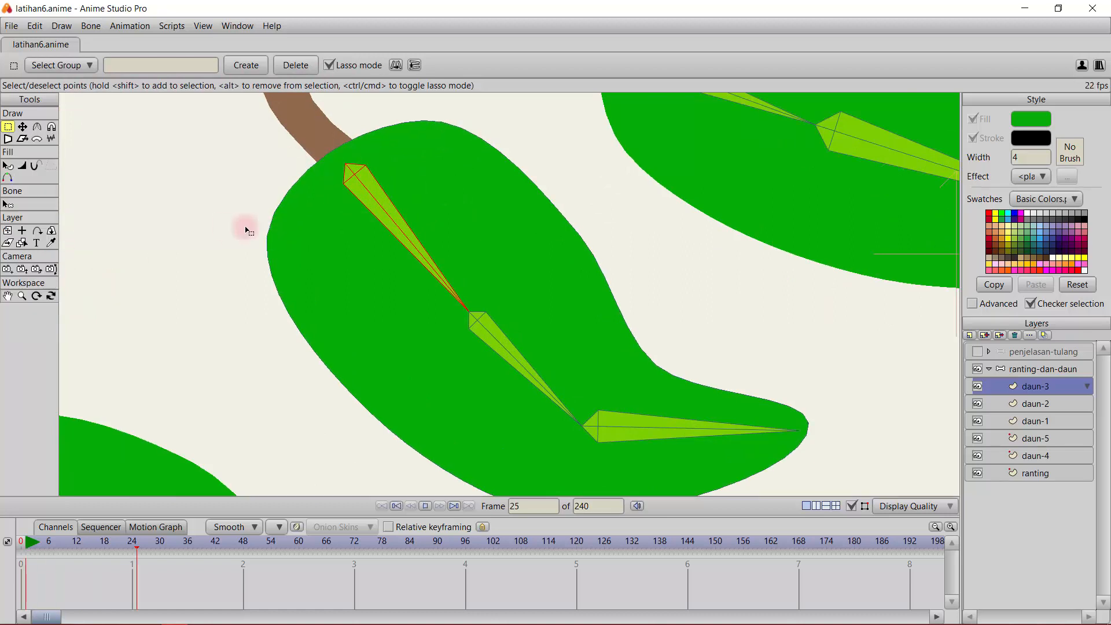
left_click_drag(136, 550, 21, 561)
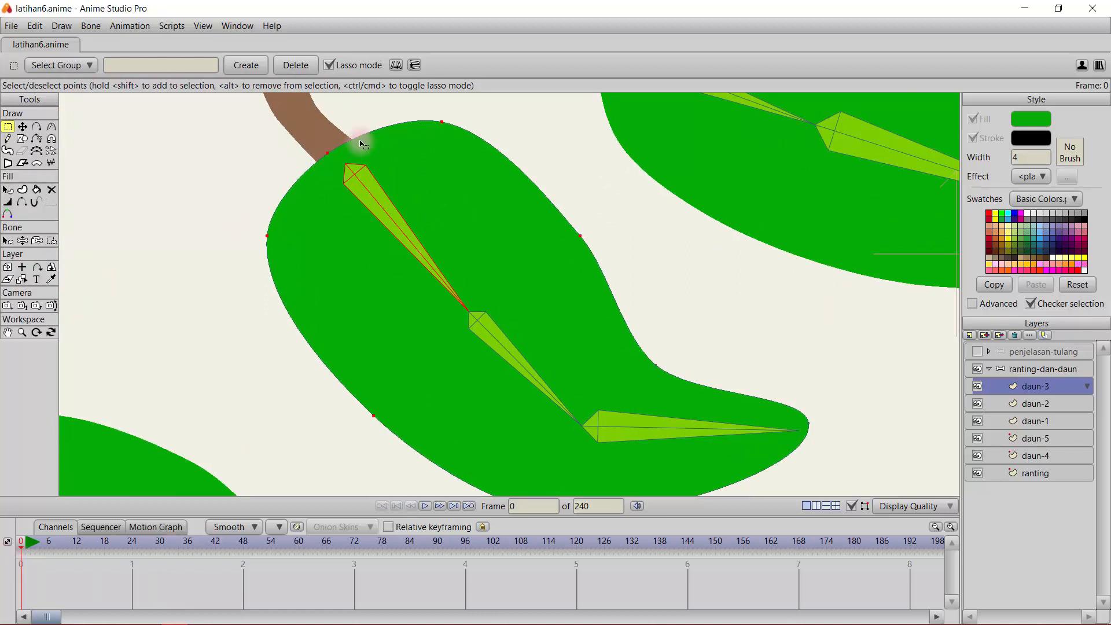
left_click(52, 241)
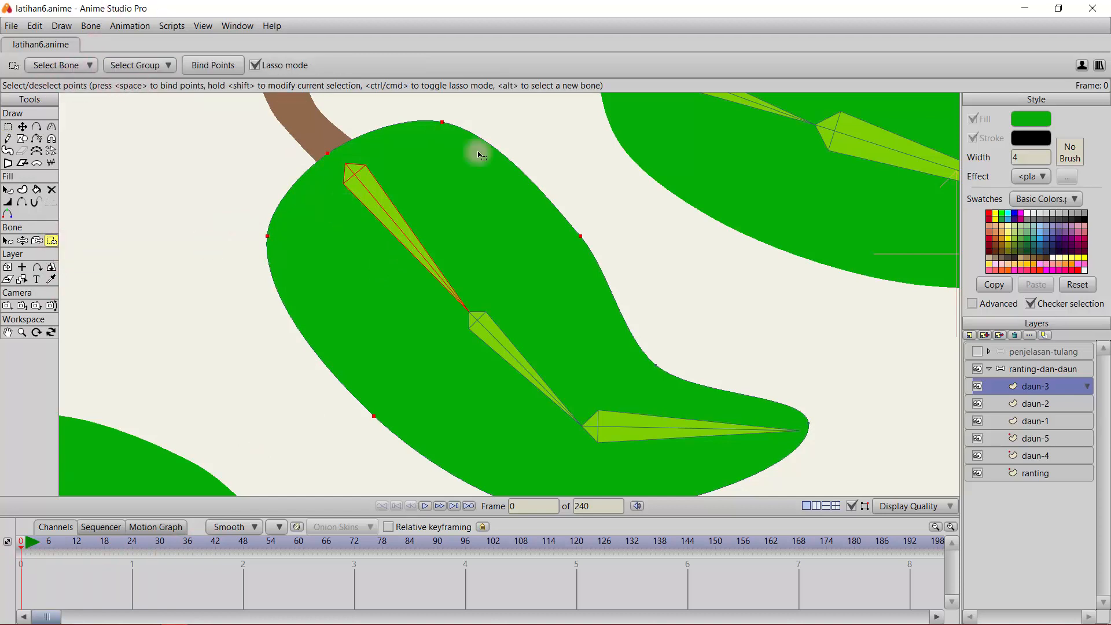
- Select the middle bone of daun-3 and bind the four points on the leaf's middle edges to it
left_click(7, 241)
left_click(497, 344)
left_click_drag(553, 379, 528, 330)
left_click(8, 127)
mouse_move(570, 172)
left_mouse_down()
mouse_move(677, 307)
mouse_move(573, 231)
left_mouse_up()
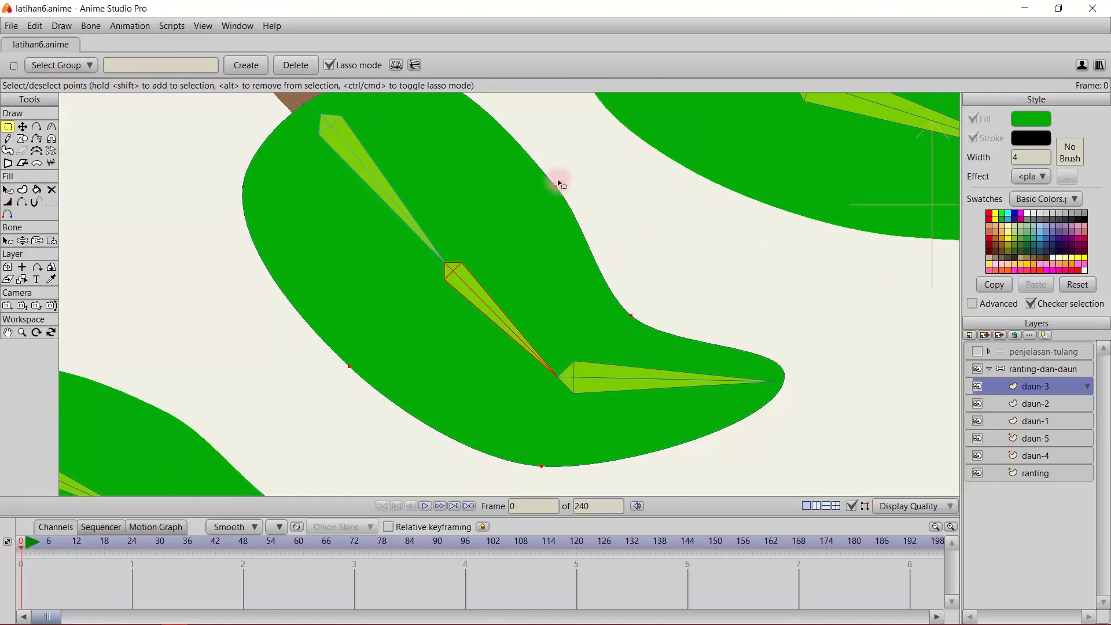
left_click(52, 240)
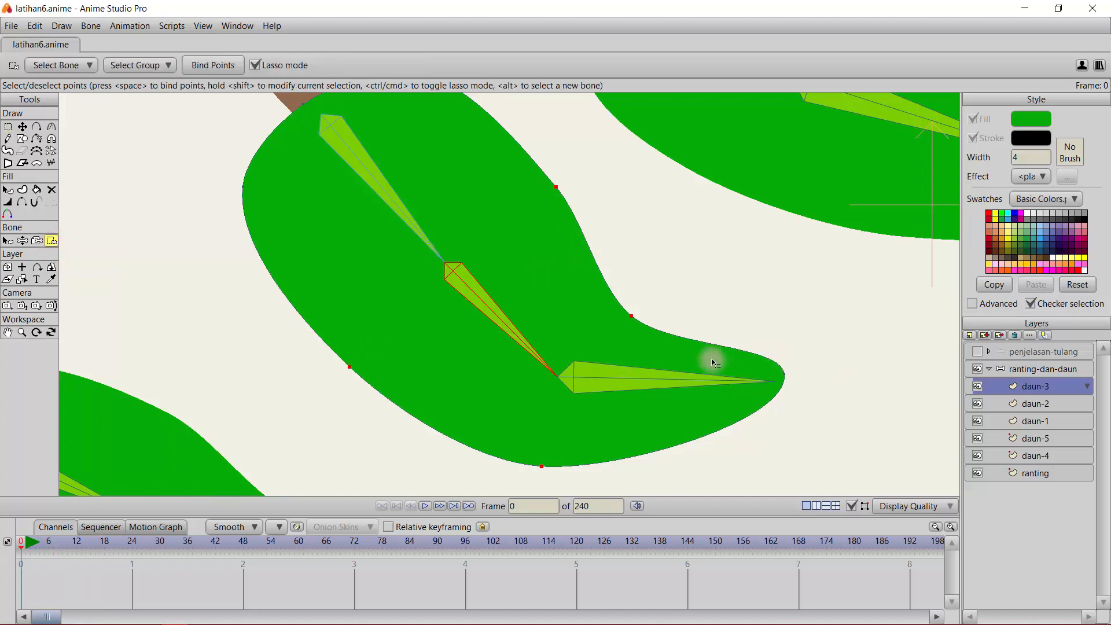
- Select the last bone of daun-3 and bind the three points around the leaf's tip to it
left_click(8, 240)
left_click(662, 380)
left_click(7, 128)
mouse_move(634, 327)
left_mouse_down()
mouse_move(774, 302)
mouse_move(641, 330)
left_mouse_up()
left_click(52, 241)
scroll(394, 325, "down", 4)
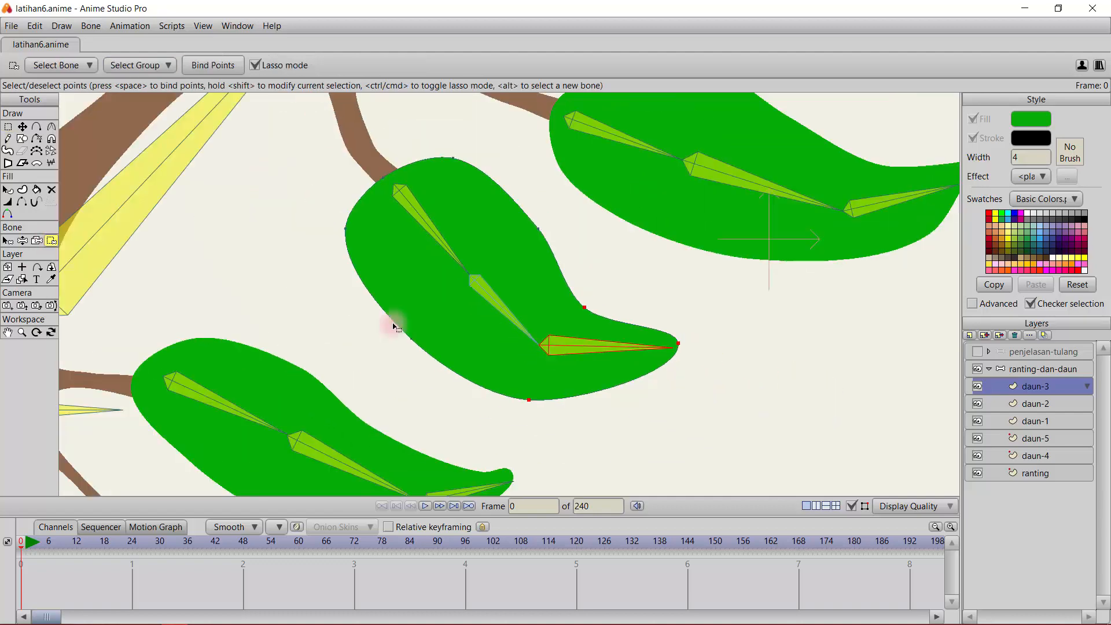
- Activate the ranting-dan-daun bone layer, test the bending of the daun-3 leaf with Manipulate Bones and undo the bend
scroll(394, 325, "up", 2)
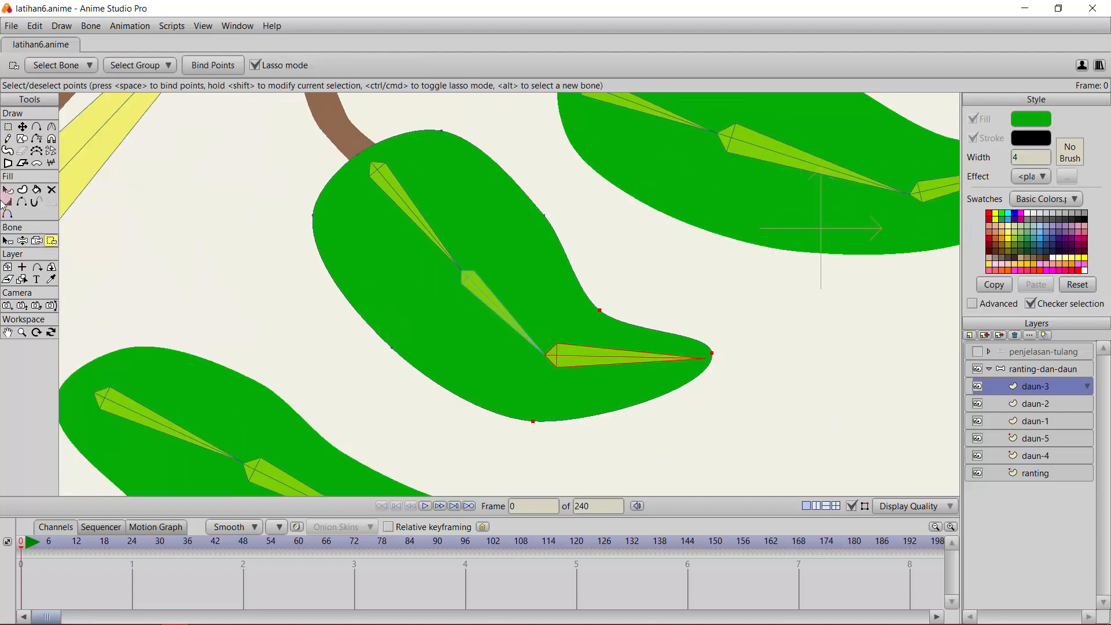
left_click(1029, 373)
key("z")
mouse_move(642, 358)
left_mouse_down()
mouse_move(651, 366)
mouse_move(697, 322)
mouse_move(689, 382)
mouse_move(651, 371)
left_mouse_up()
left_click_drag(440, 250, 550, 305)
key("ctrl+z")
- Test the first bone of daun-3 where the leaf joins the branch with Manipulate Bones
scroll(550, 305, "up", 1)
scroll(452, 208, "down", 1)
left_click_drag(364, 144, 558, 339)
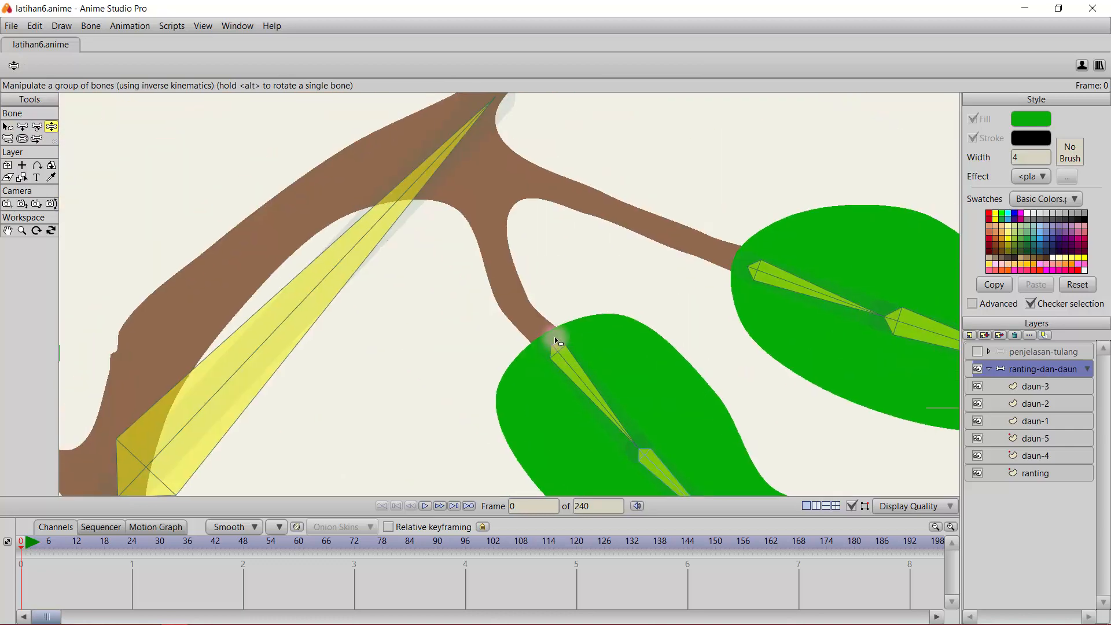
scroll(546, 321, "up", 1)
scroll(547, 330, "down", 1)
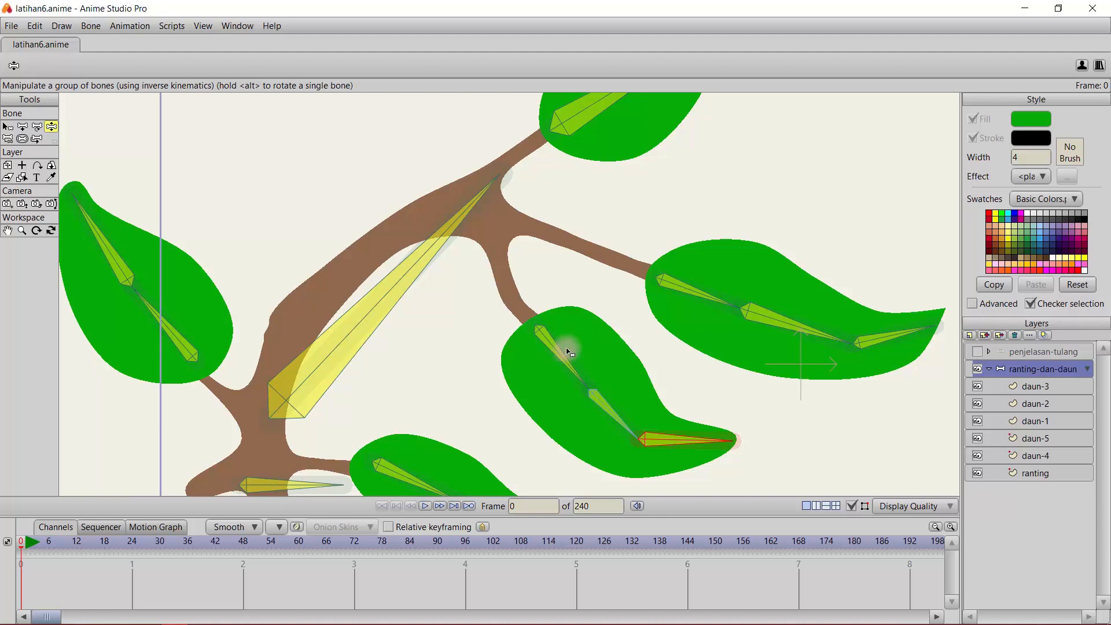
scroll(571, 367, "up", 1)
mouse_move(561, 367)
left_mouse_down()
mouse_move(598, 367)
mouse_move(510, 346)
mouse_move(561, 340)
mouse_move(524, 355)
mouse_move(582, 352)
mouse_move(519, 365)
mouse_move(576, 332)
mouse_move(519, 362)
mouse_move(609, 338)
mouse_move(607, 370)
mouse_move(521, 372)
mouse_move(561, 367)
mouse_move(541, 367)
left_mouse_up()
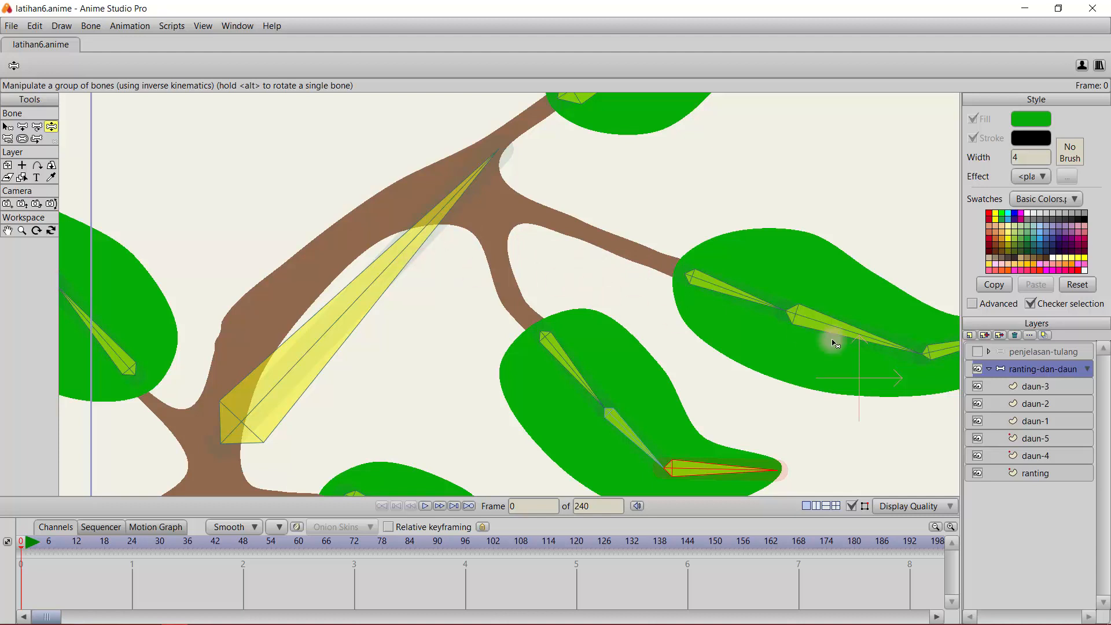
- Bind the ranting layer to the large main branch bone (B14) with Bind Layer
left_click(1043, 472)
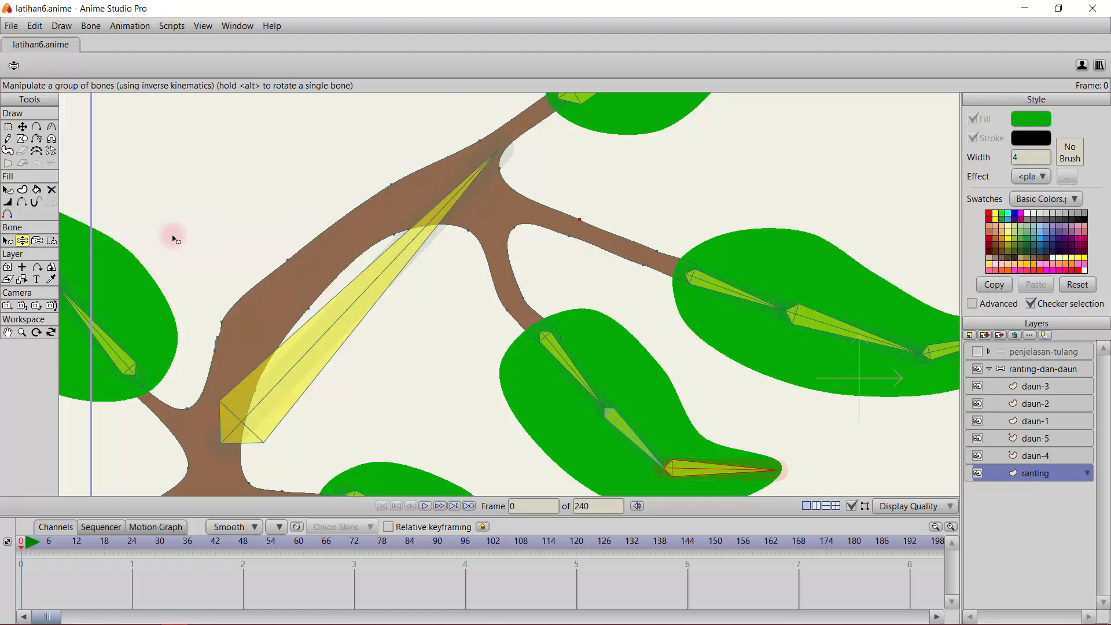
left_click(38, 243)
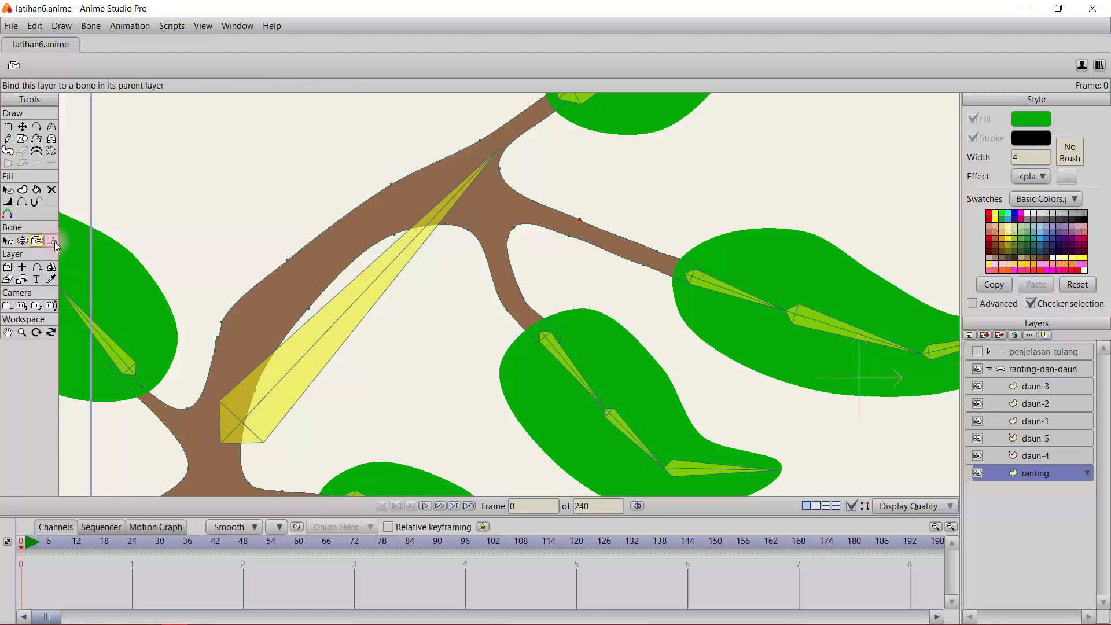
left_click(382, 280)
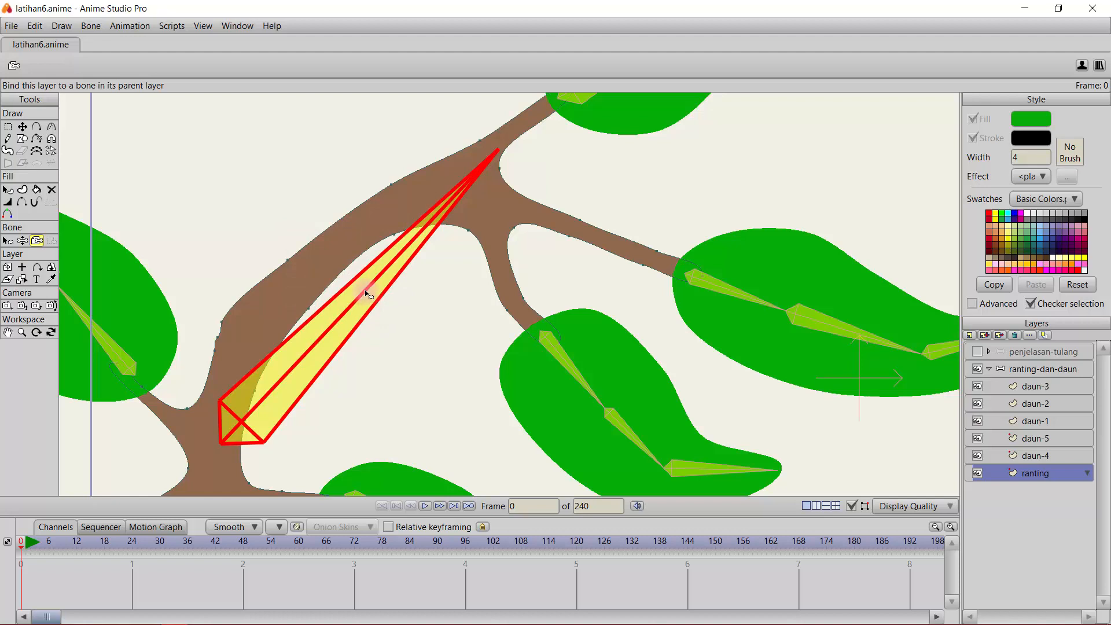
left_click(8, 243)
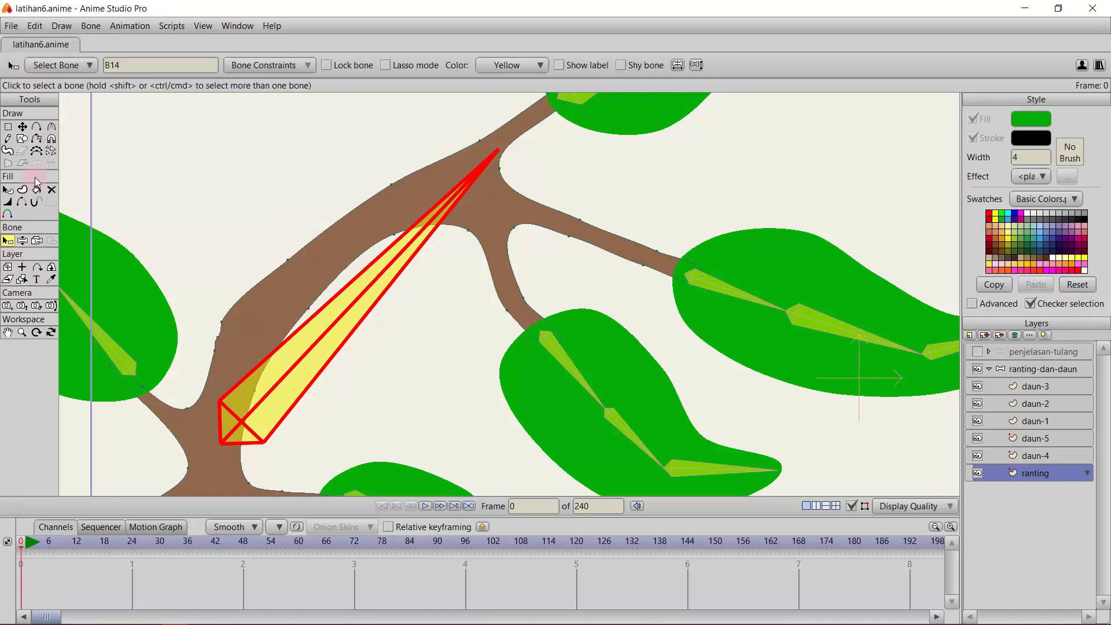
- Activate the ranting-dan-daun bone layer and test the daun-3 stem bone and the main branch bone with Manipulate Bones
left_click(1033, 374)
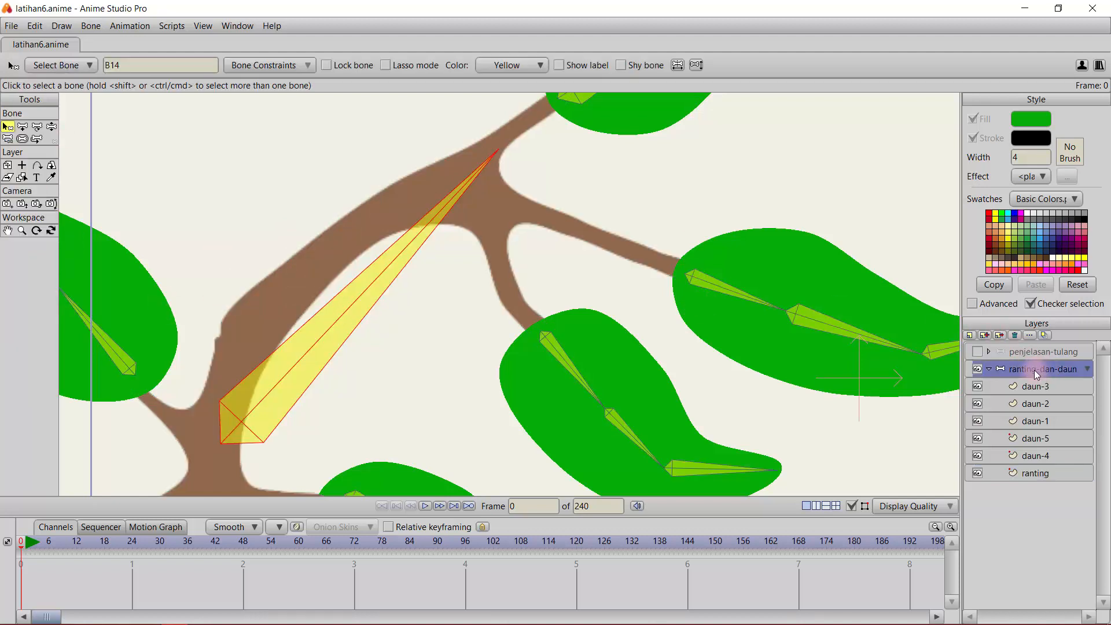
left_click(51, 126)
left_click_drag(581, 379, 561, 387)
left_click_drag(415, 262, 479, 186)
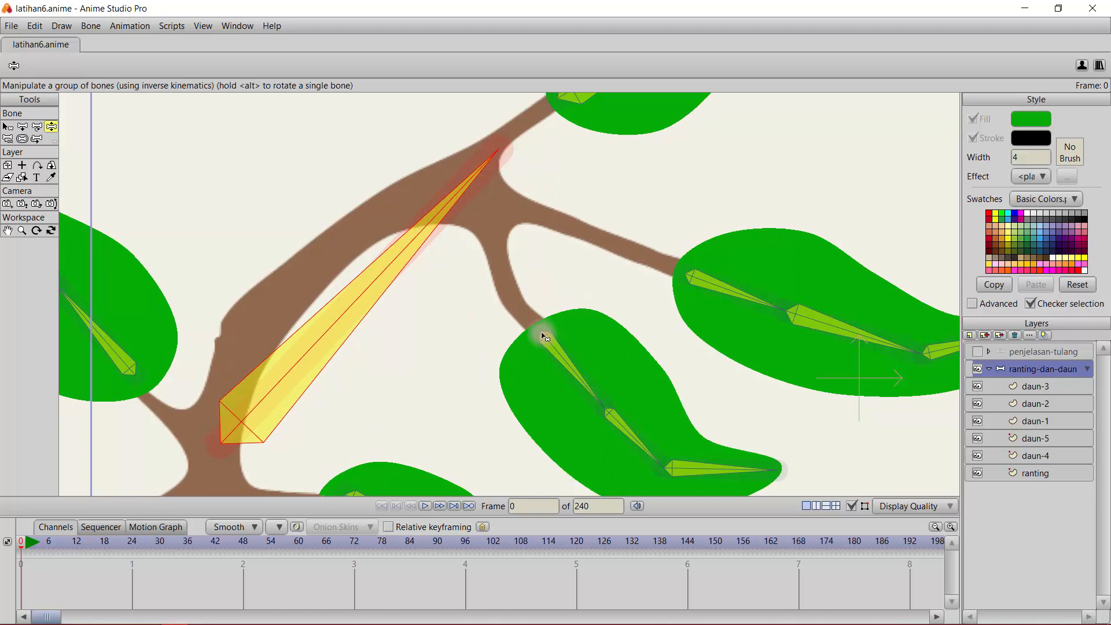
- Activate the daun-4 layer and bind the points around the leaf base to its first bone with Bind Points
left_click_drag(376, 410, 422, 274)
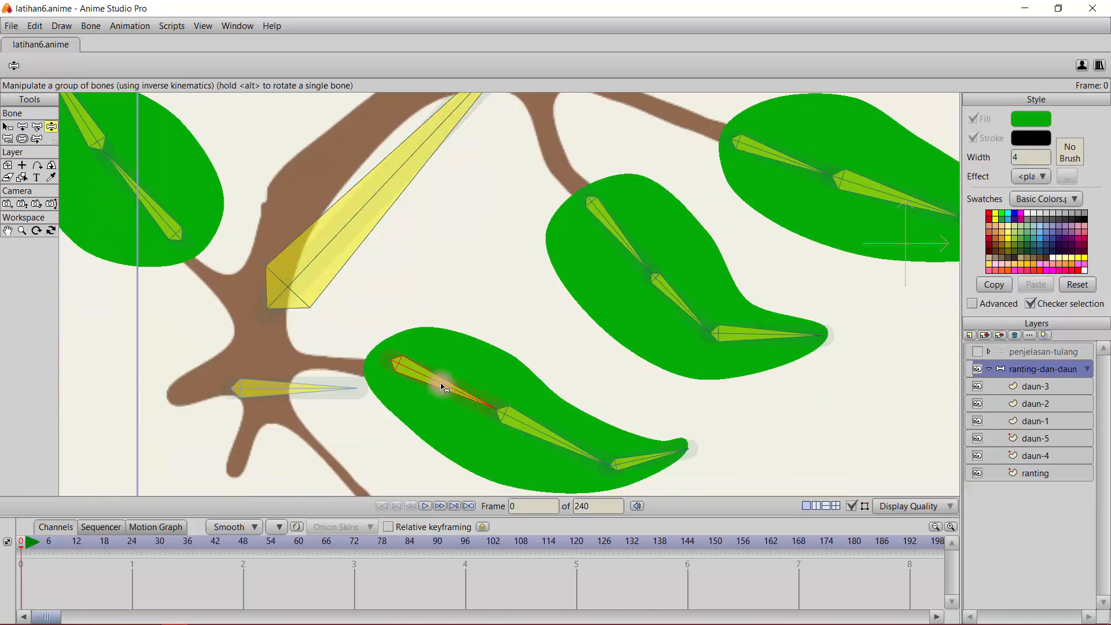
left_click(22, 177)
left_click(432, 339)
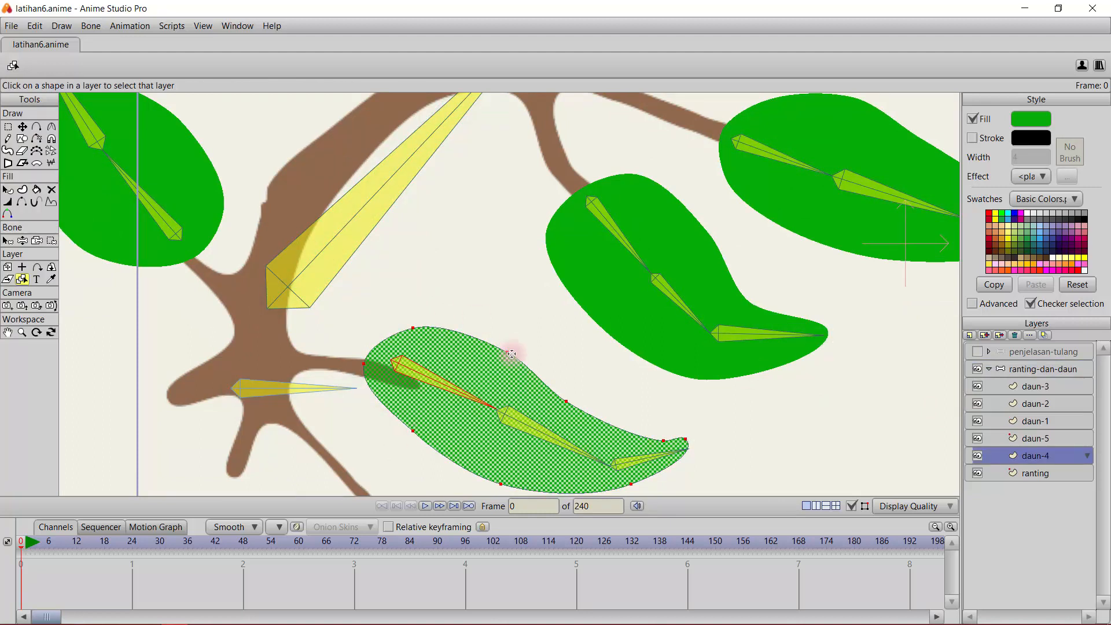
left_click(9, 126)
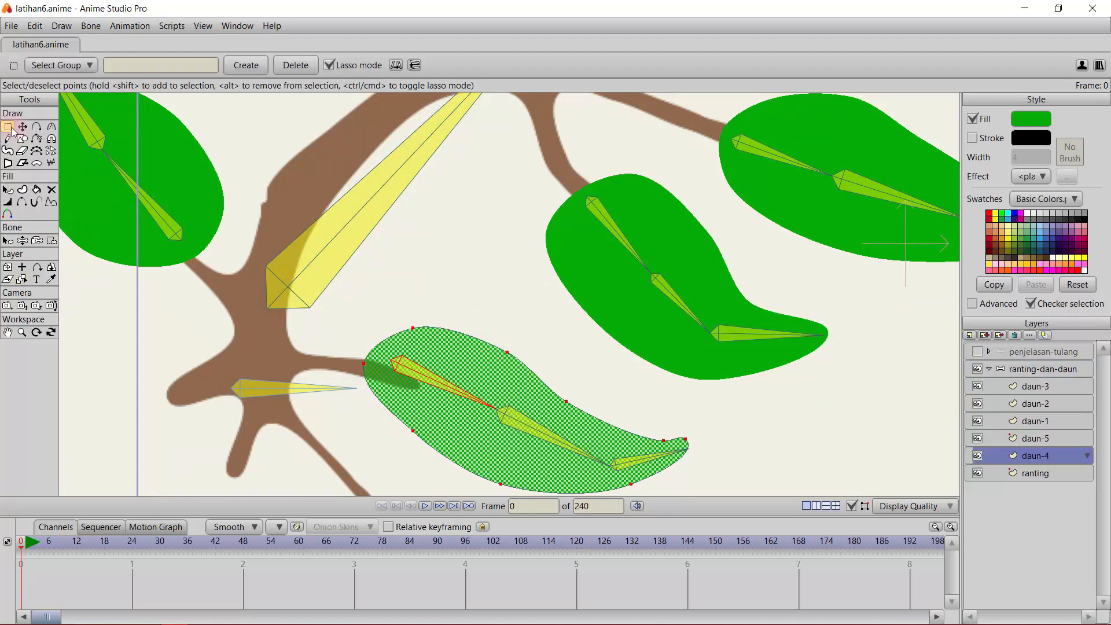
mouse_move(484, 308)
left_mouse_down()
mouse_move(533, 377)
mouse_move(486, 310)
left_mouse_up()
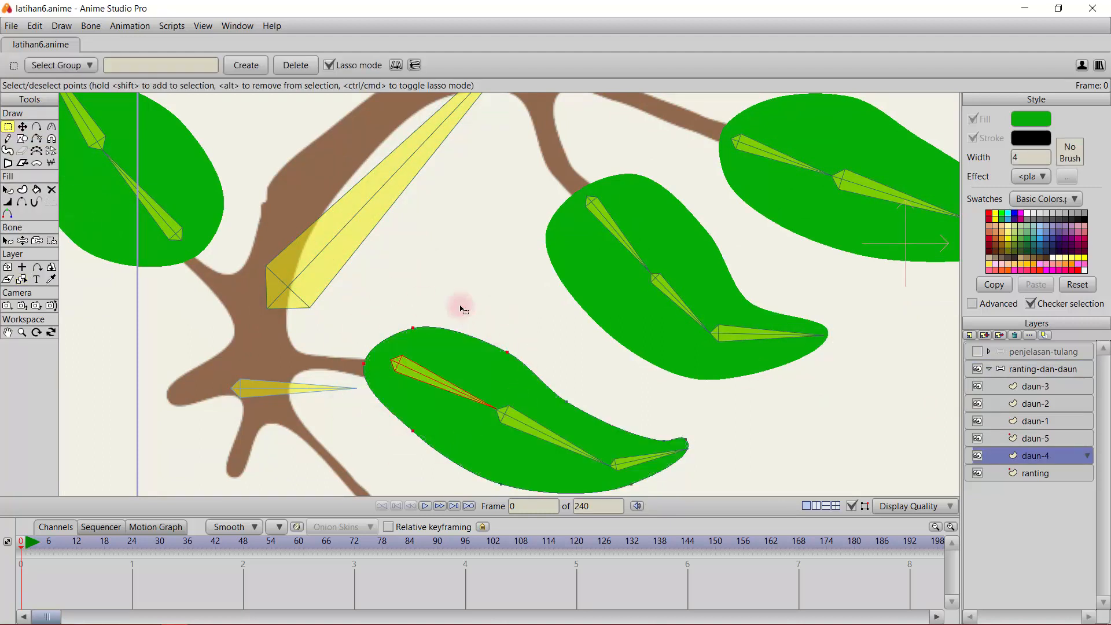
left_click(51, 240)
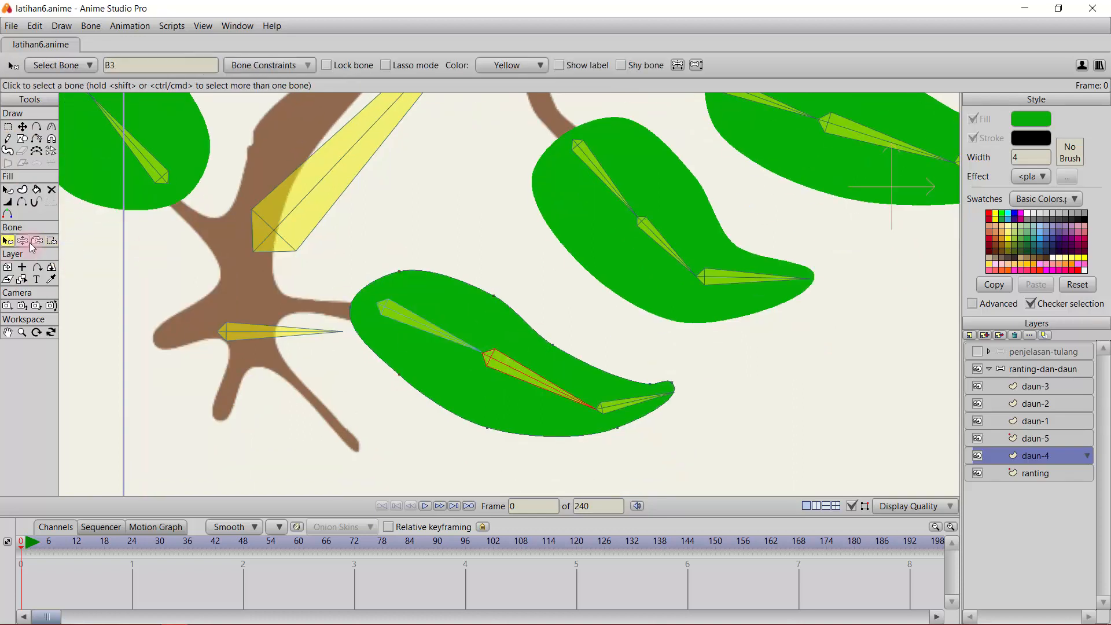
- Bind the points around the middle section of daun-4 to its middle bone B3 with Bind Points
left_click(8, 127)
mouse_move(529, 307)
left_mouse_down()
mouse_move(618, 446)
mouse_move(556, 308)
mouse_move(530, 304)
left_mouse_up()
left_click(51, 241)
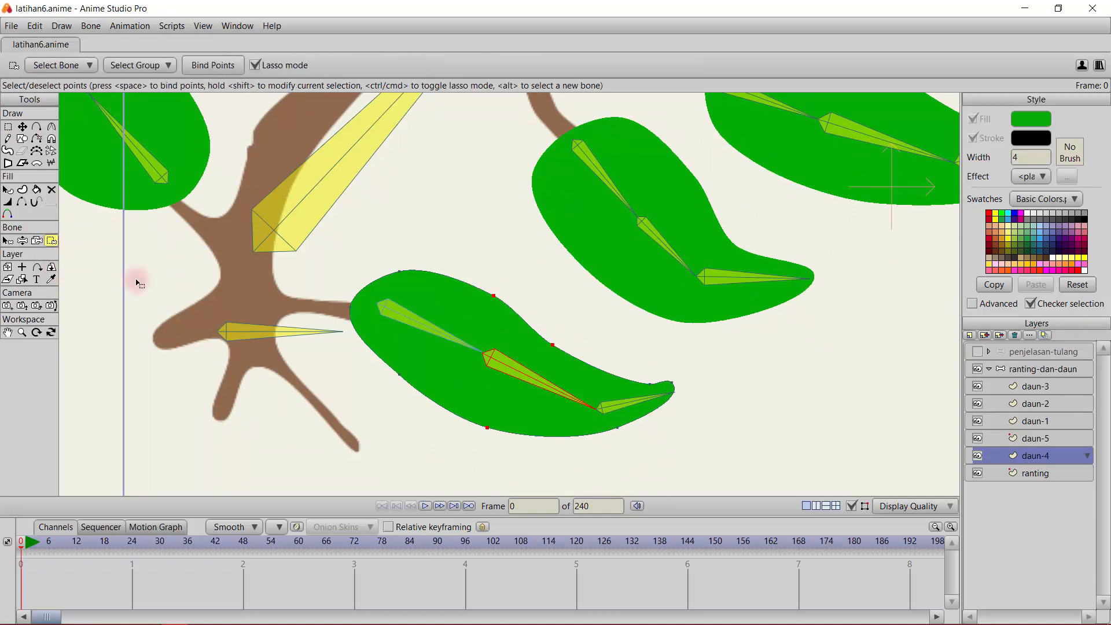
- Bind the points at the tip of daun-4 to its last bone with Bind Points
key("b")
left_click(617, 401)
left_click_drag(652, 359, 653, 360)
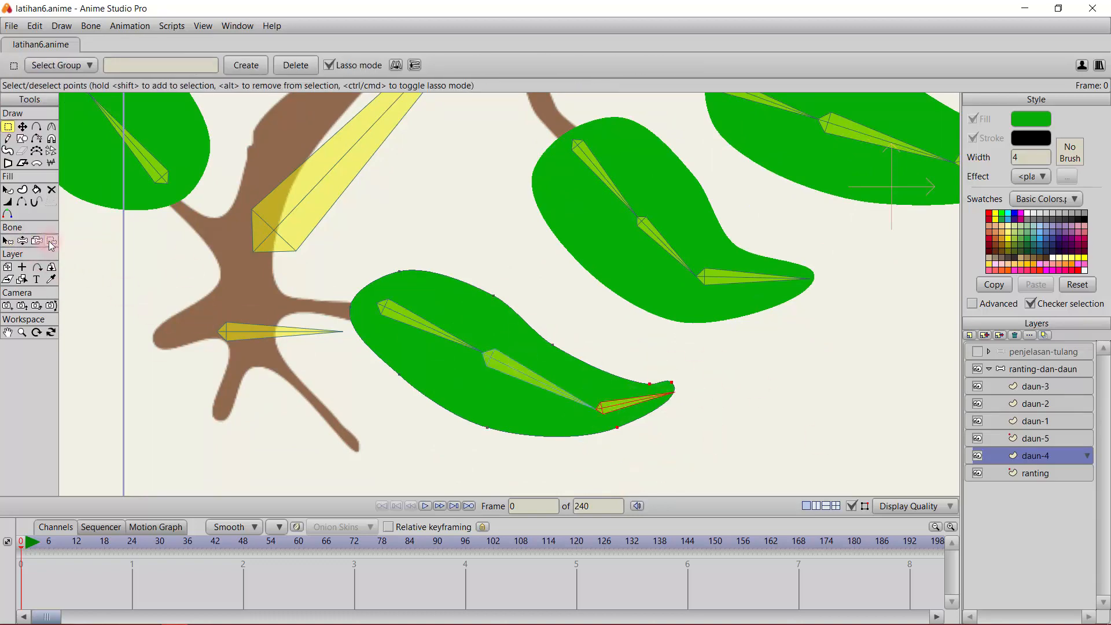
left_click(51, 242)
- Select bone B5 at the base of the leftmost leaf and activate that leaf's daun-5 layer
left_click_drag(268, 201, 496, 377)
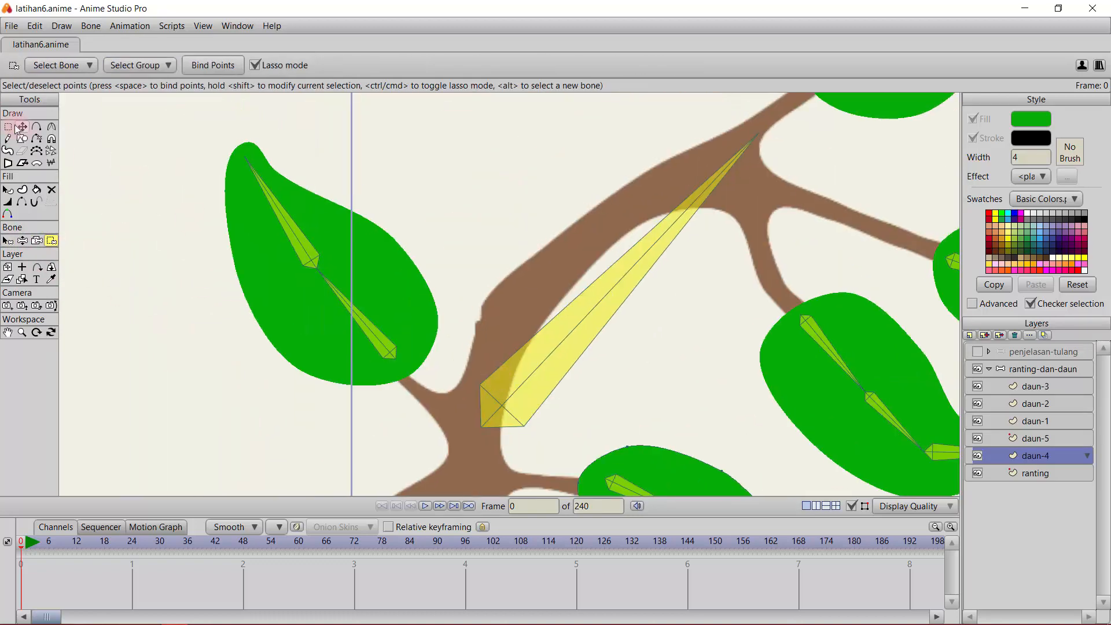
left_click(8, 242)
left_click(360, 325)
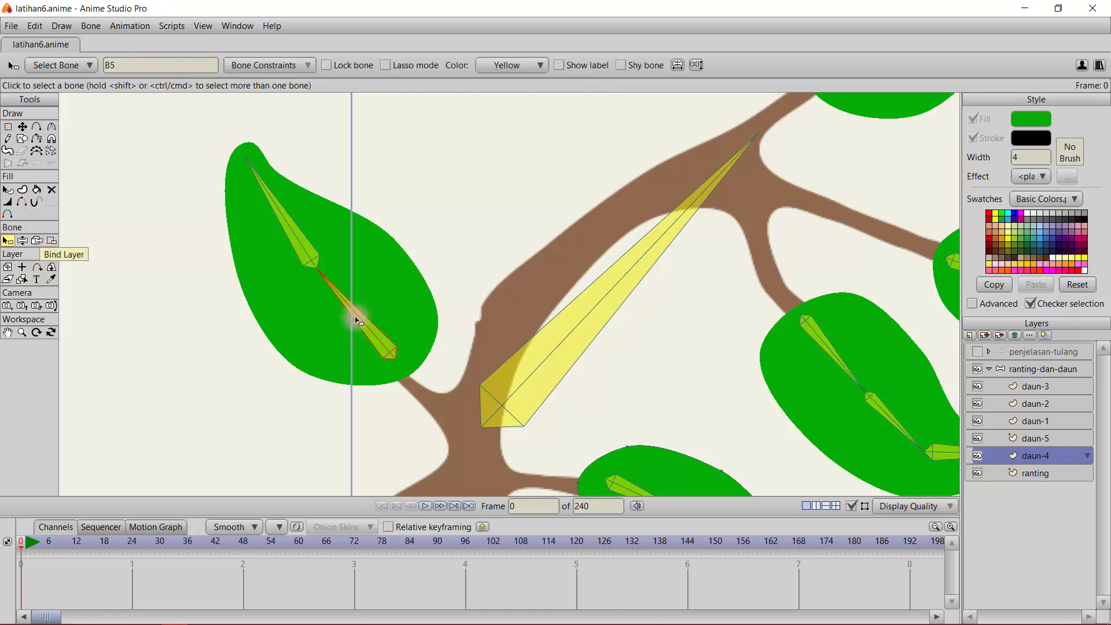
left_click(22, 279)
left_click(432, 298)
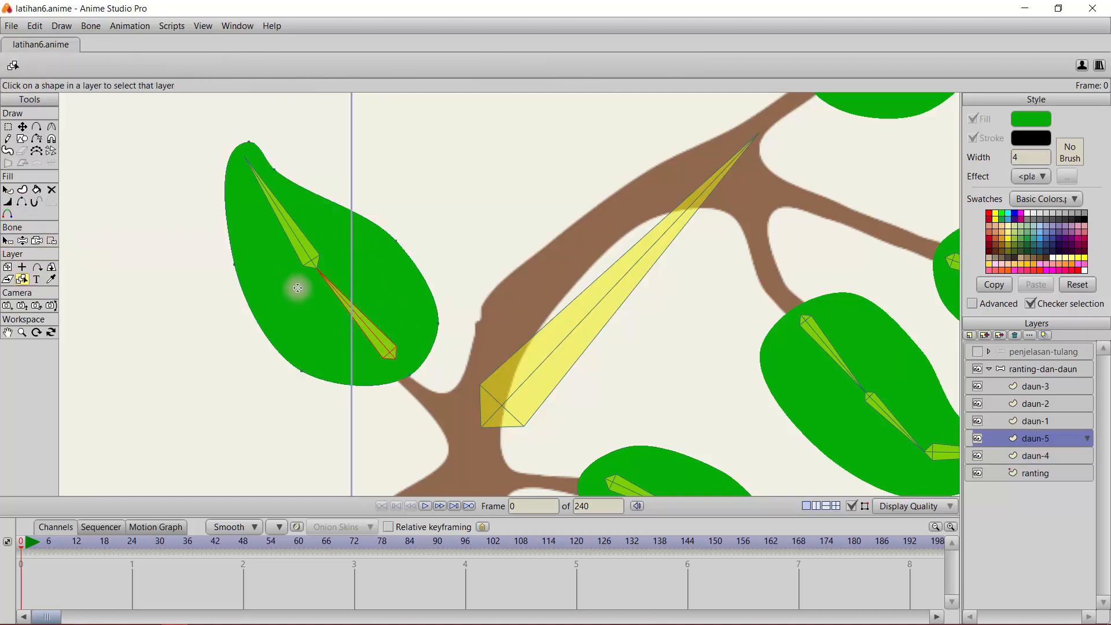
- Add two points to the daun-5 outline with Add Point, one on each side of the leaf
scroll(344, 313, "up", 1)
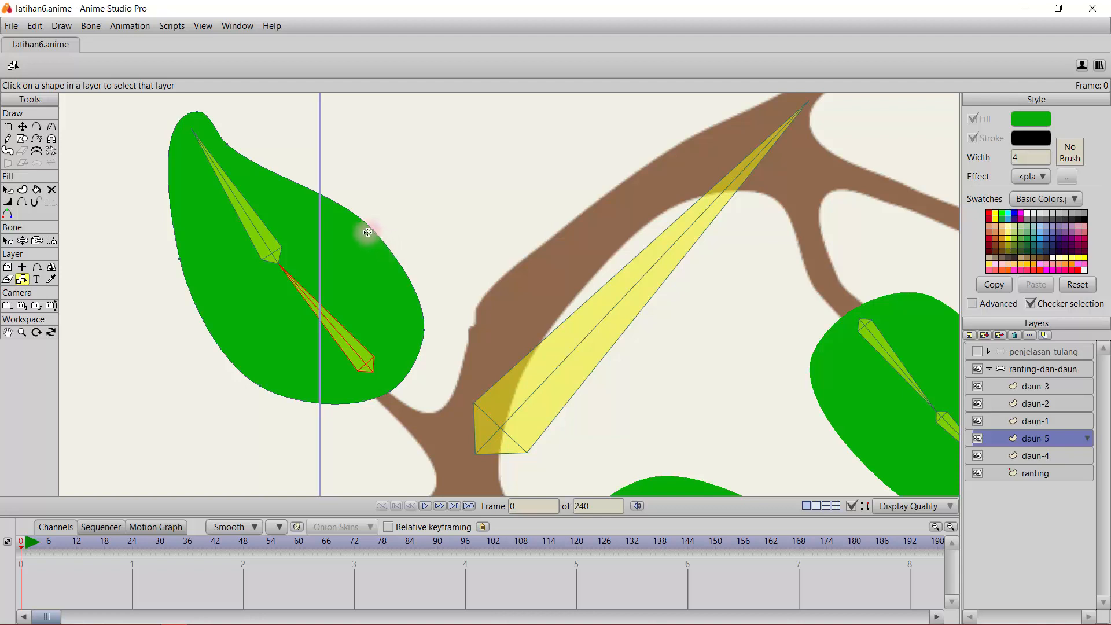
left_click(37, 128)
left_click(212, 335)
left_click(305, 187)
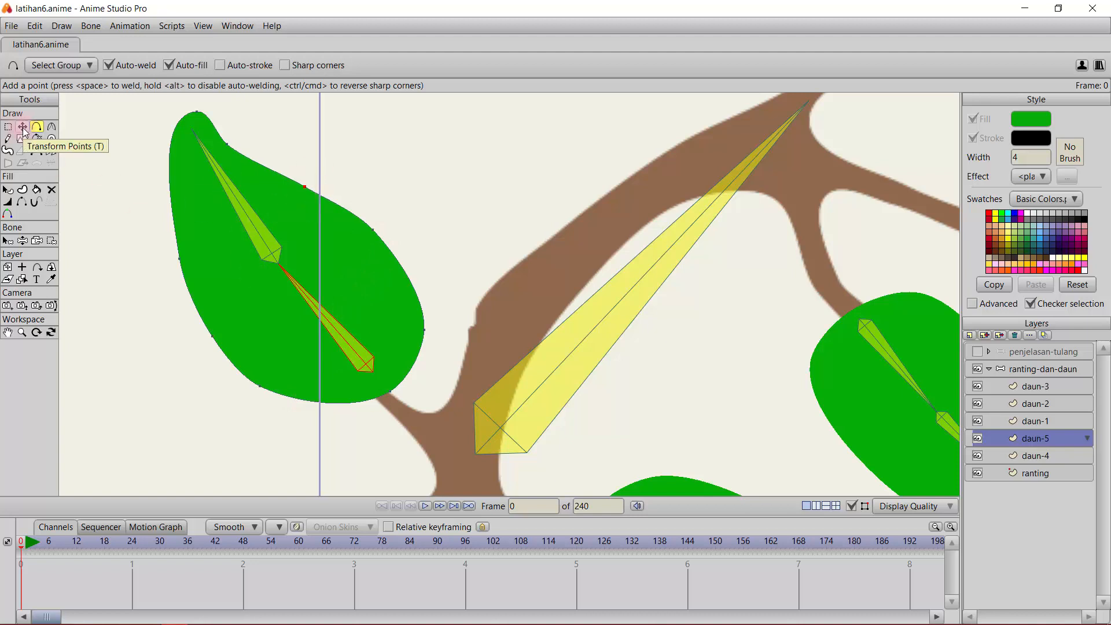
- Bind the points around the lower half of daun-5 to base bone B5 with Bind Points
left_click(8, 189)
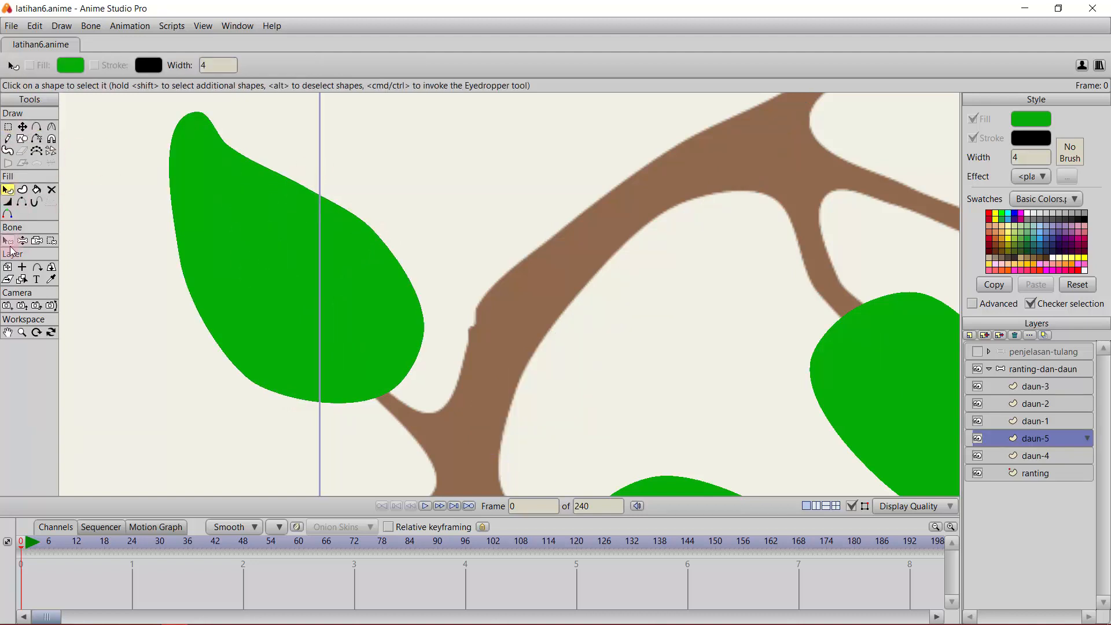
left_click(7, 240)
left_click(7, 126)
mouse_move(149, 304)
left_mouse_down()
mouse_move(168, 367)
mouse_move(371, 221)
left_mouse_up()
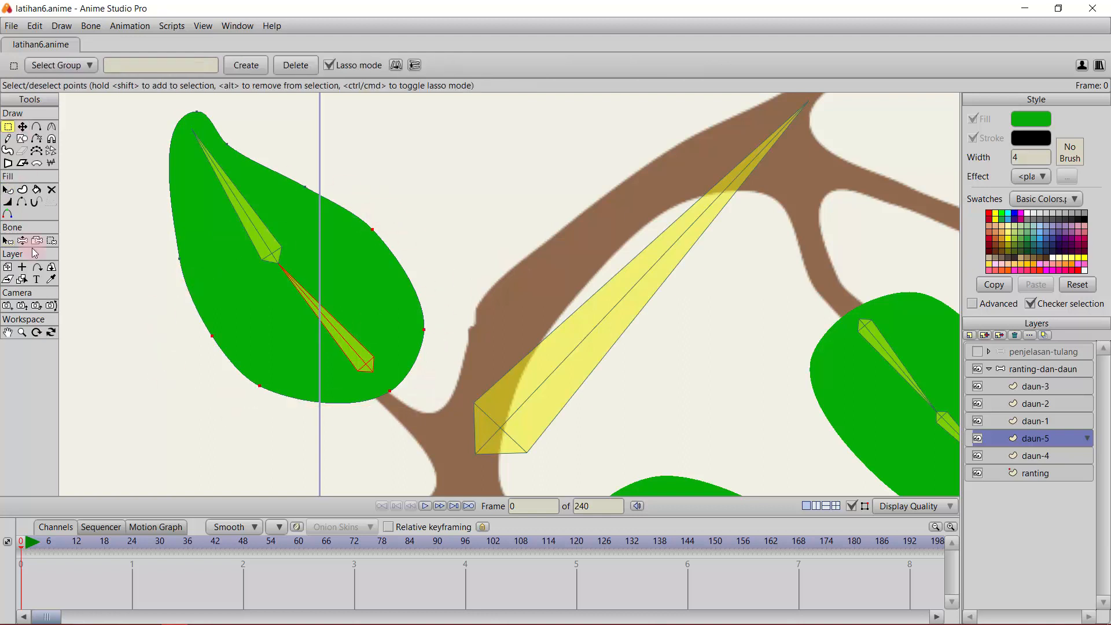
left_click(54, 239)
- Bind the points around the upper half and tip of daun-5 to its tip bone with Bind Points
left_click(7, 240)
left_click(241, 221)
left_click(7, 126)
mouse_move(267, 283)
left_mouse_down()
mouse_move(310, 229)
mouse_move(248, 136)
left_mouse_up()
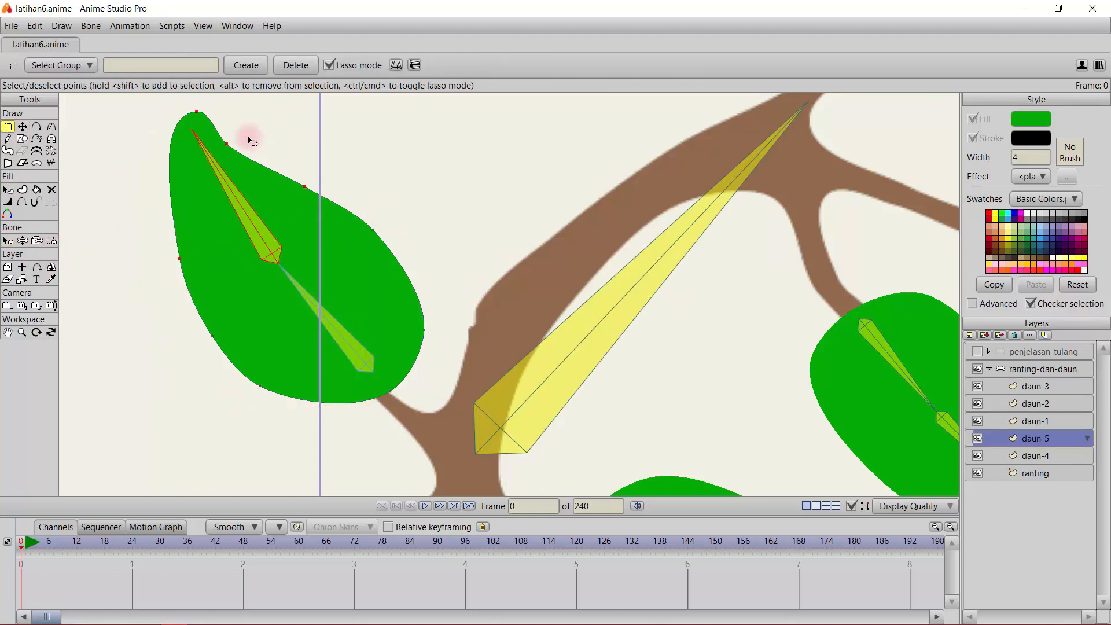
left_click(53, 240)
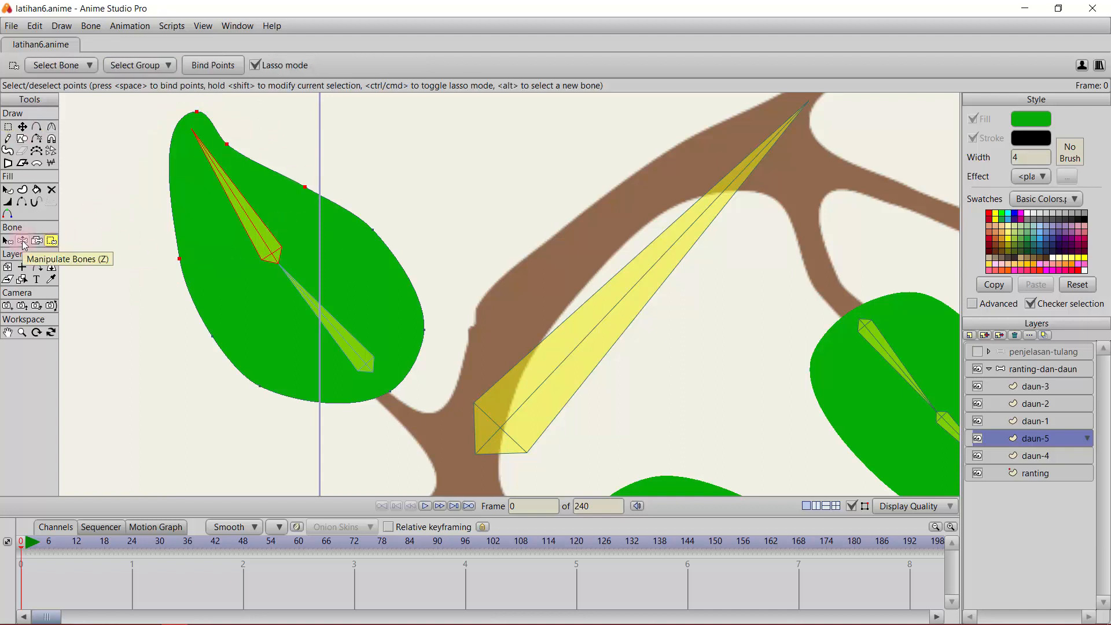
- Test the bending of the daun-5 leaf with Manipulate Bones
left_click(22, 240)
left_click_drag(221, 238, 338, 272)
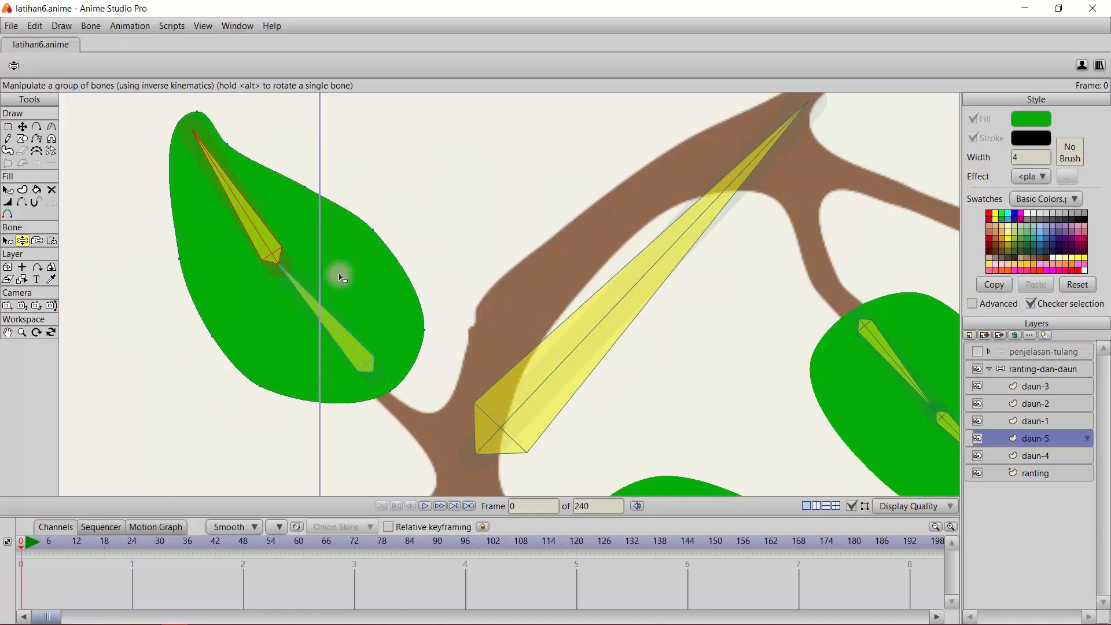
scroll(352, 308, "down", 5)
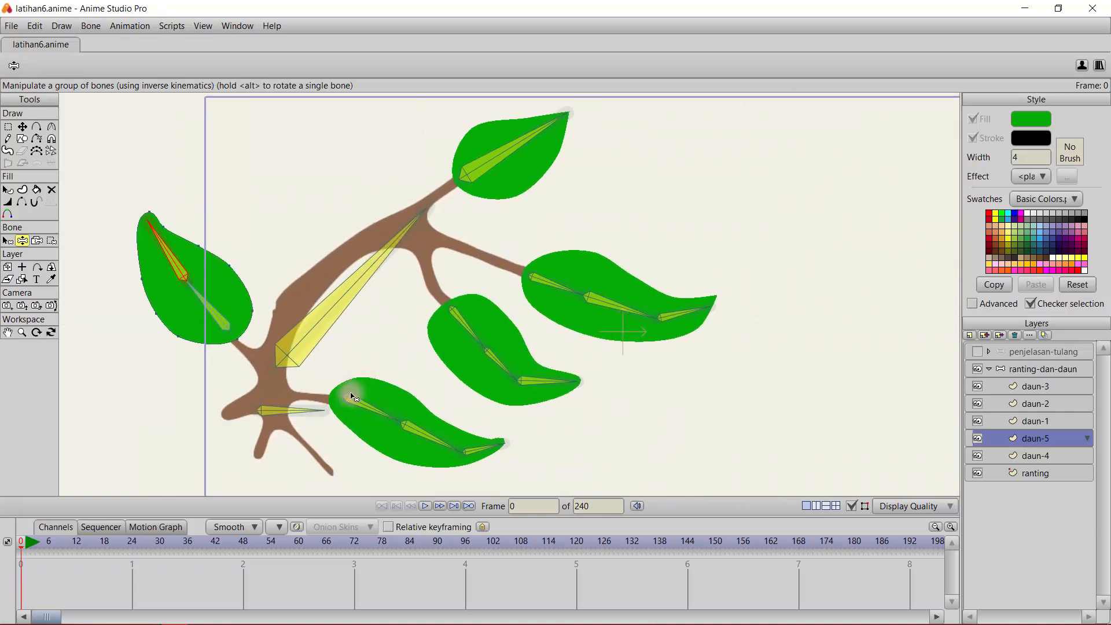